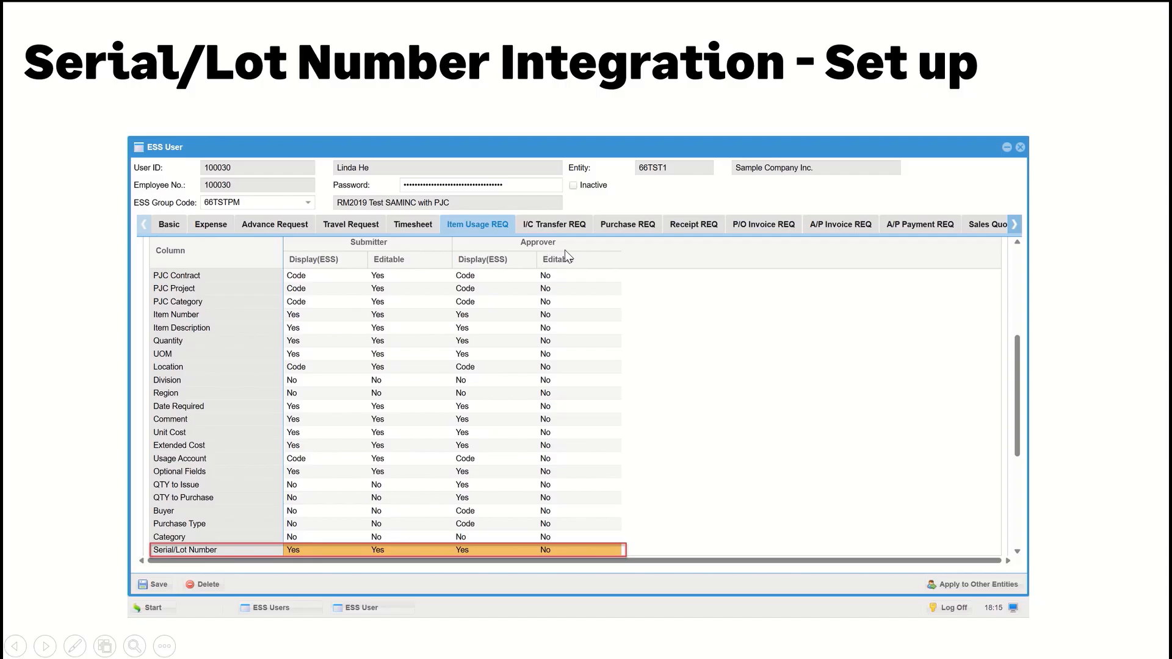
pyautogui.click(1067, 388)
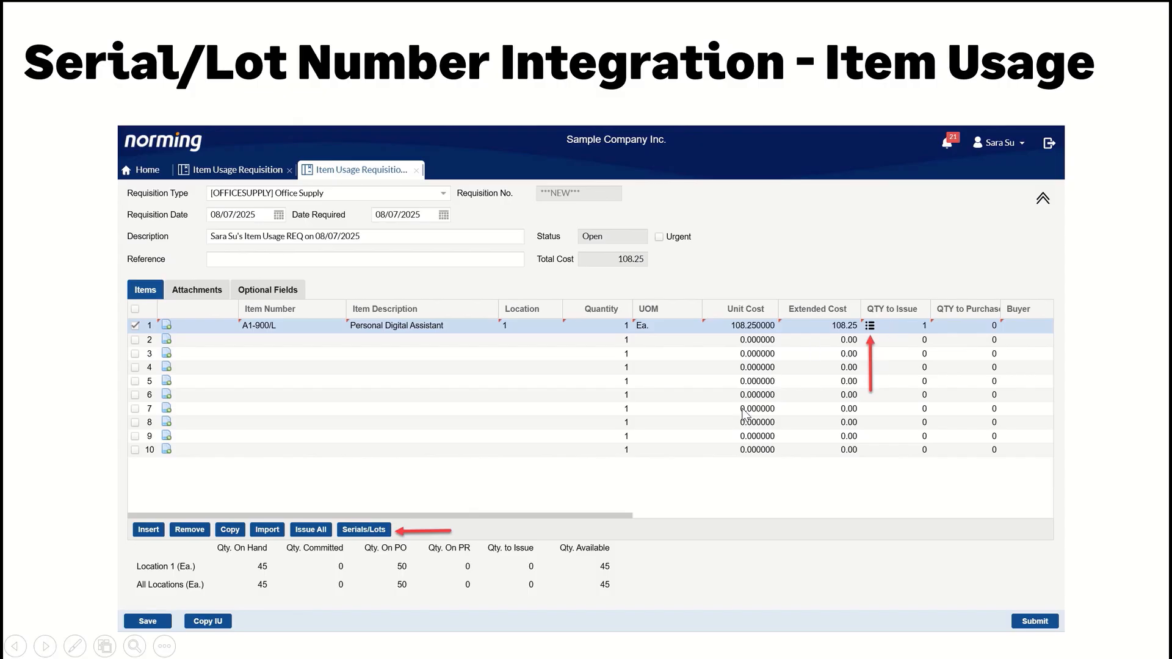
# Switch to the ESS Portal in Chrome and sign in with the employee's user ID and password.
pyautogui.hotkey('alt', 'Tab')
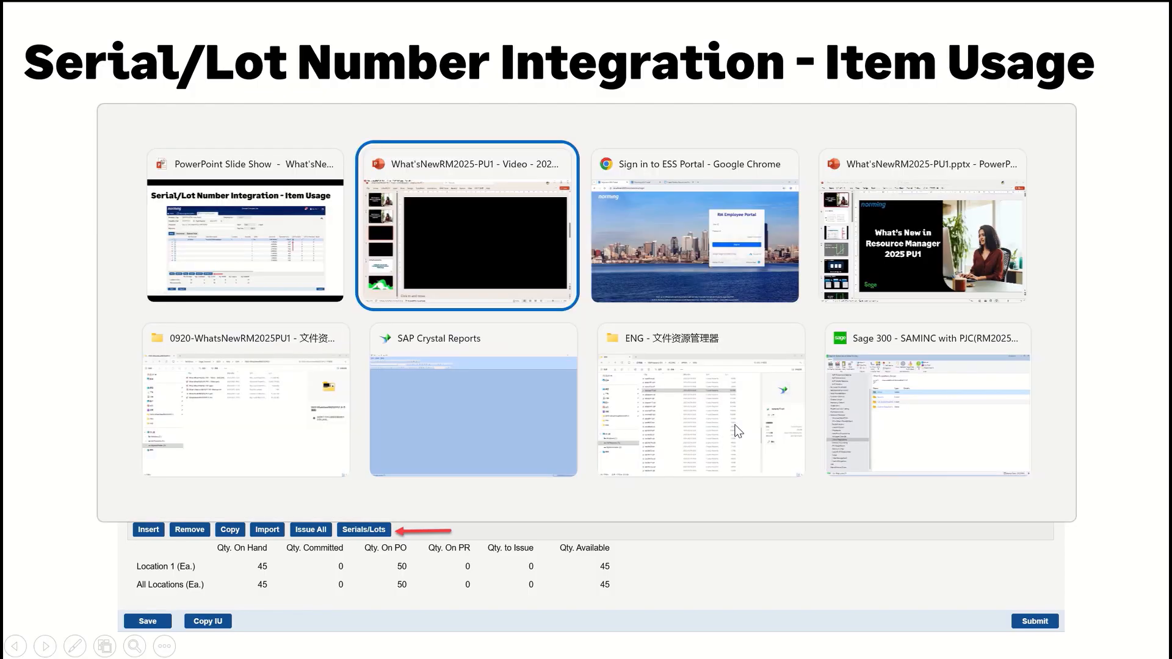
pyautogui.click(695, 270)
pyautogui.write('100030')
pyautogui.press('Tab')
pyautogui.write('1')
pyautogui.press('Return')
pyautogui.press('Return')
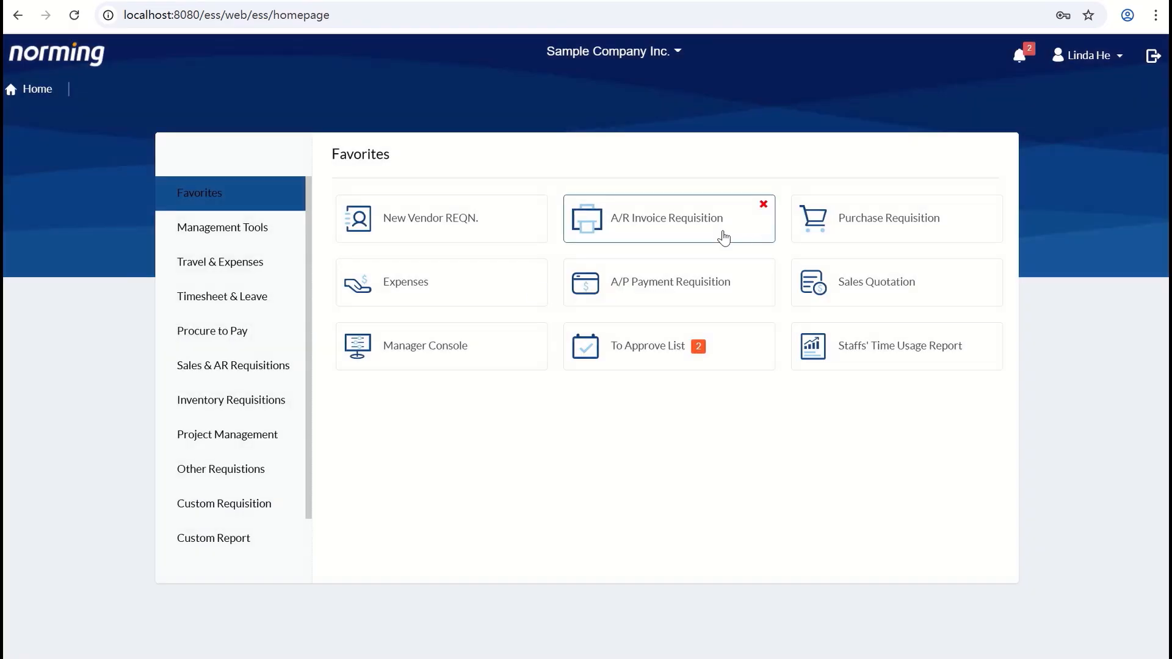
# Open the existing open P/O receipt requisition under Procure to Pay and delete it.
pyautogui.click(230, 335)
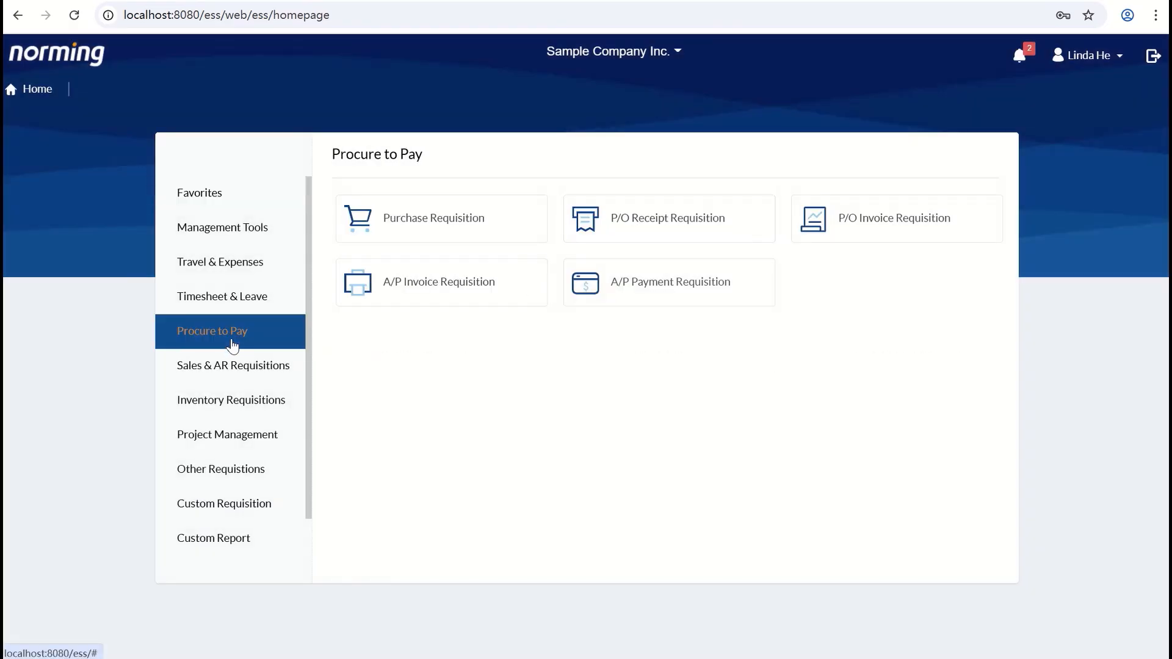
pyautogui.click(645, 229)
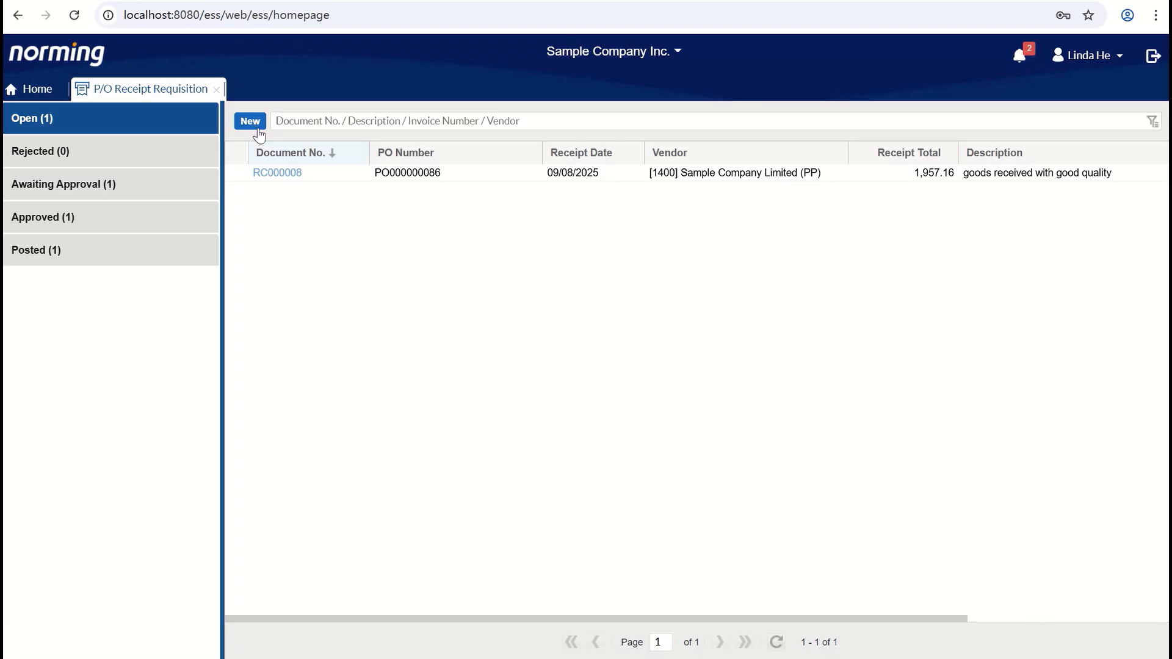
pyautogui.click(287, 173)
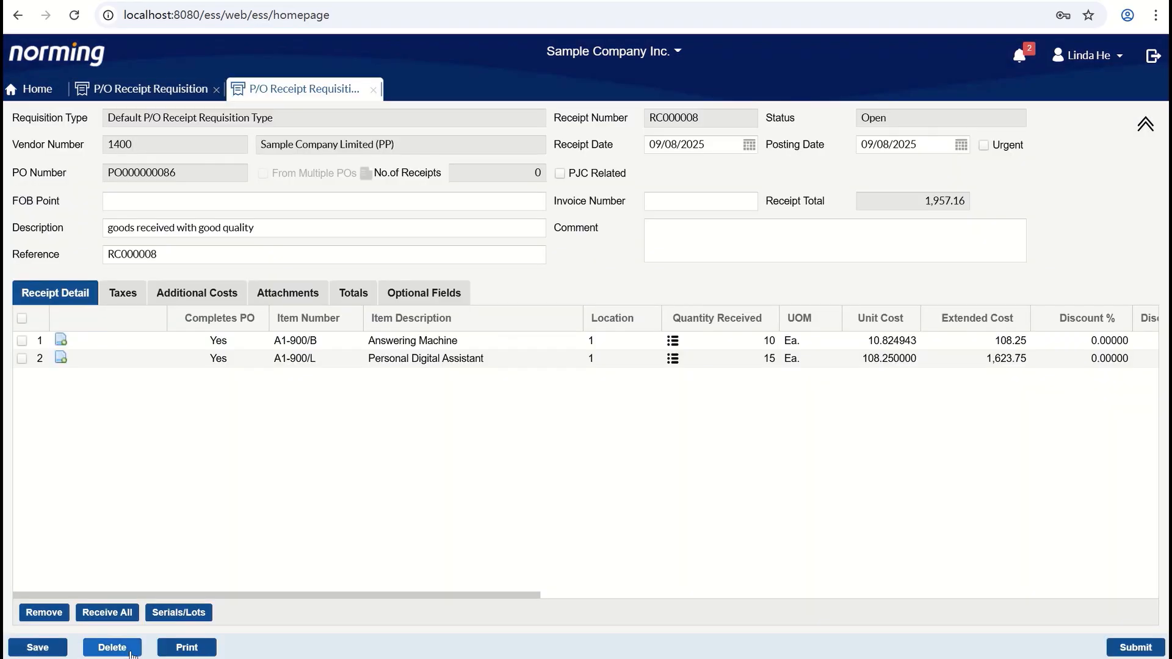
pyautogui.click(128, 648)
pyautogui.click(557, 386)
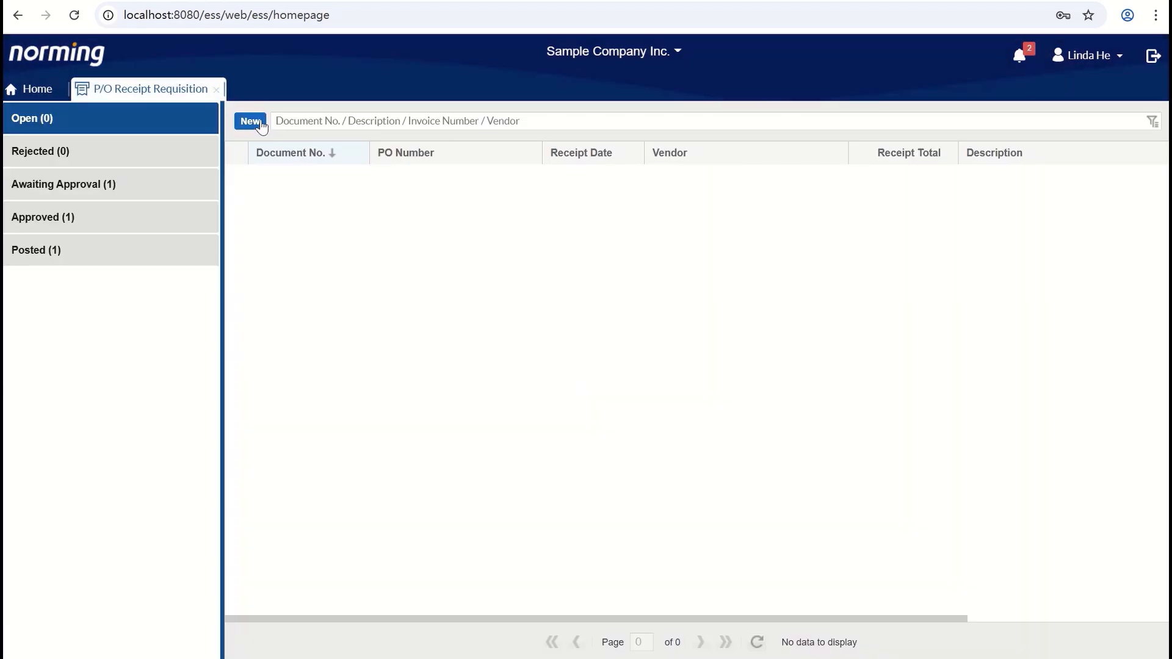
# Create a new P/O receipt requisition from the purchase order ending in 86 and receive all its items.
pyautogui.click(261, 120)
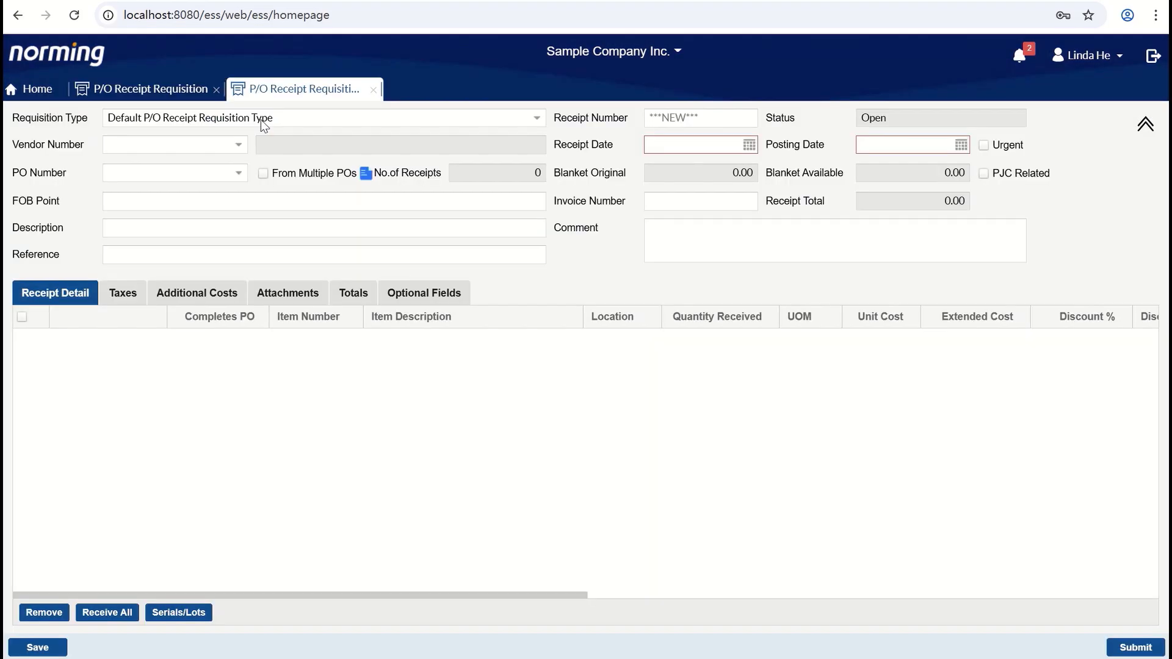
pyautogui.click(199, 172)
pyautogui.write('86')
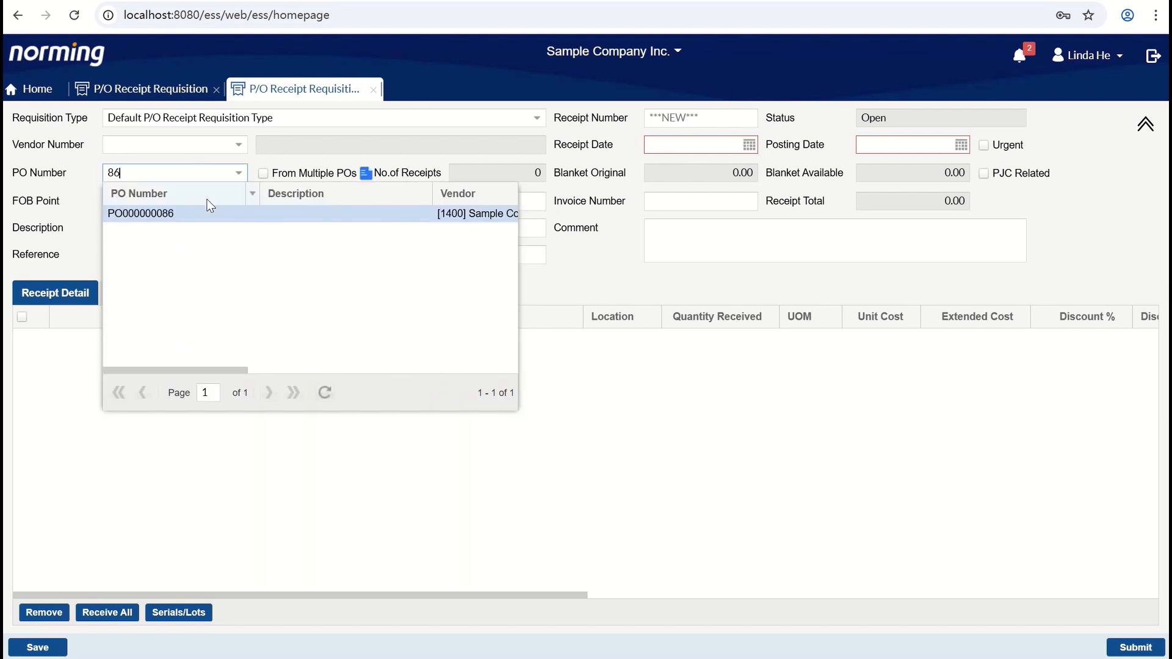
pyautogui.click(208, 215)
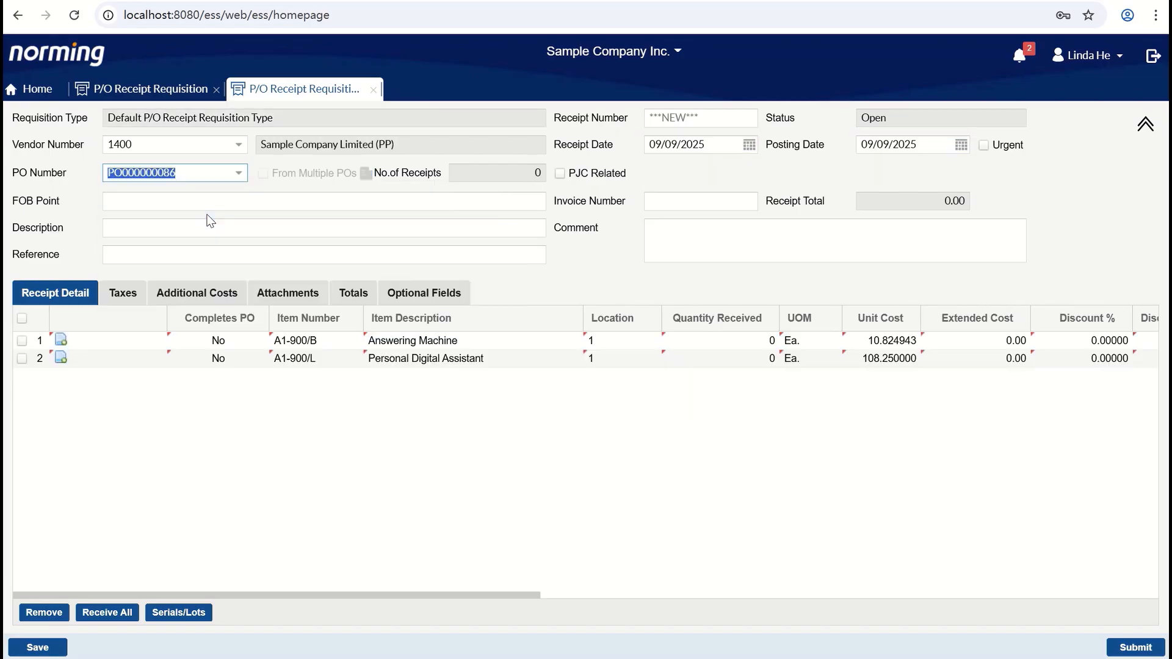
pyautogui.click(415, 431)
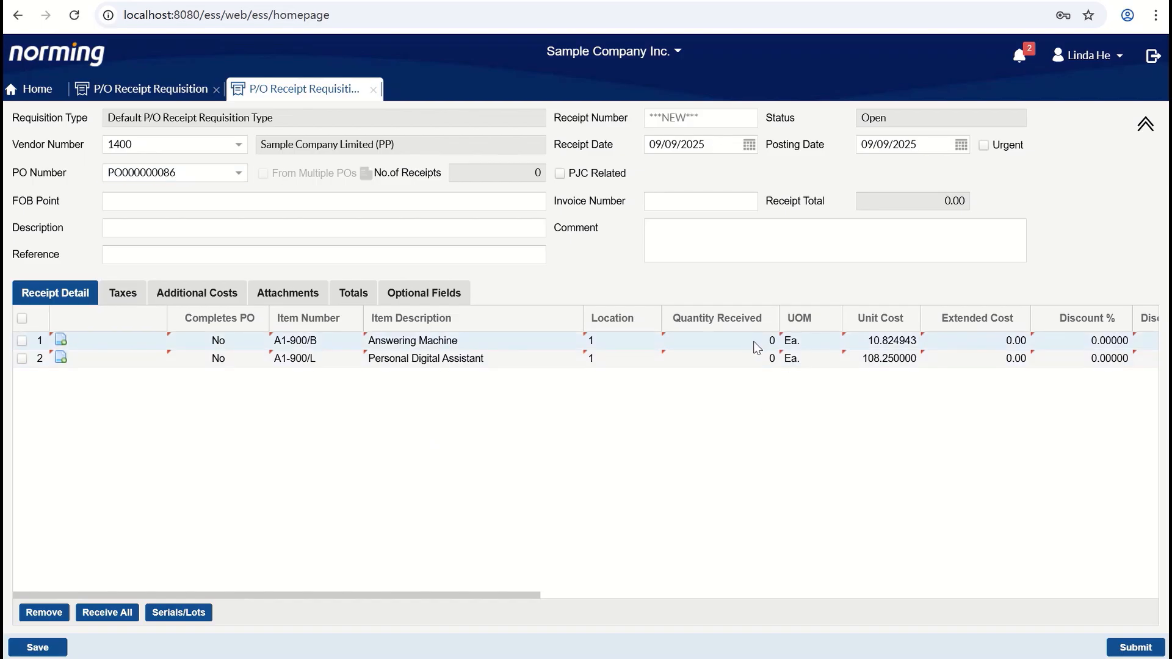
pyautogui.click(116, 617)
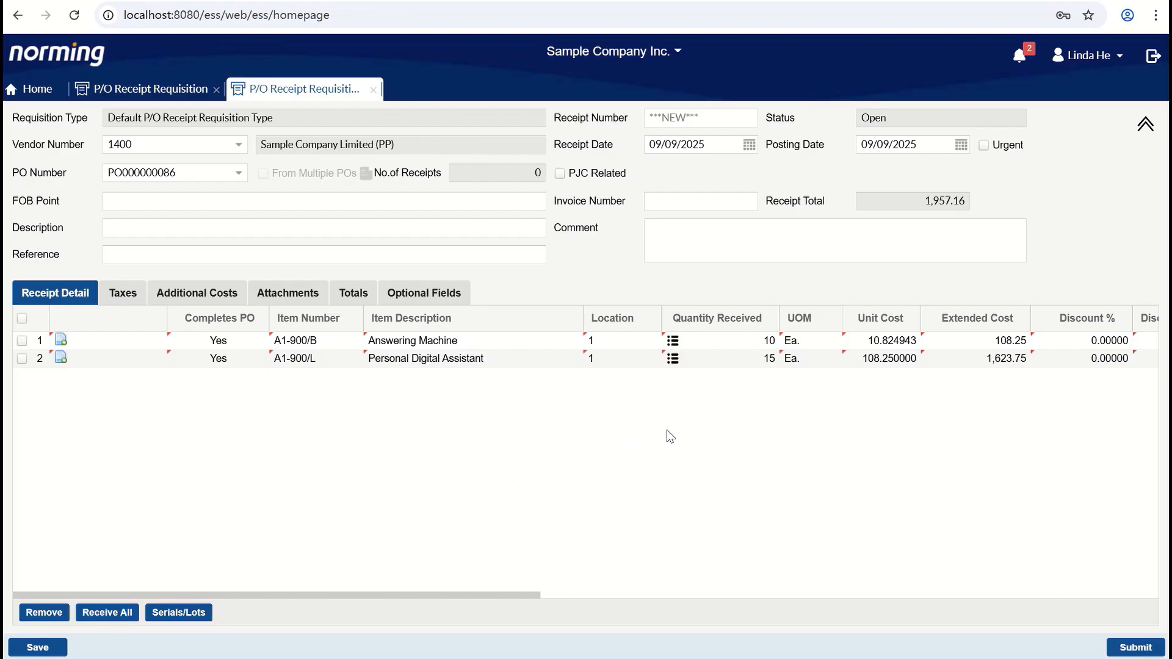
# Auto-generate the required serial numbers for the Answering Machine line, item A1-900/B.
pyautogui.click(723, 347)
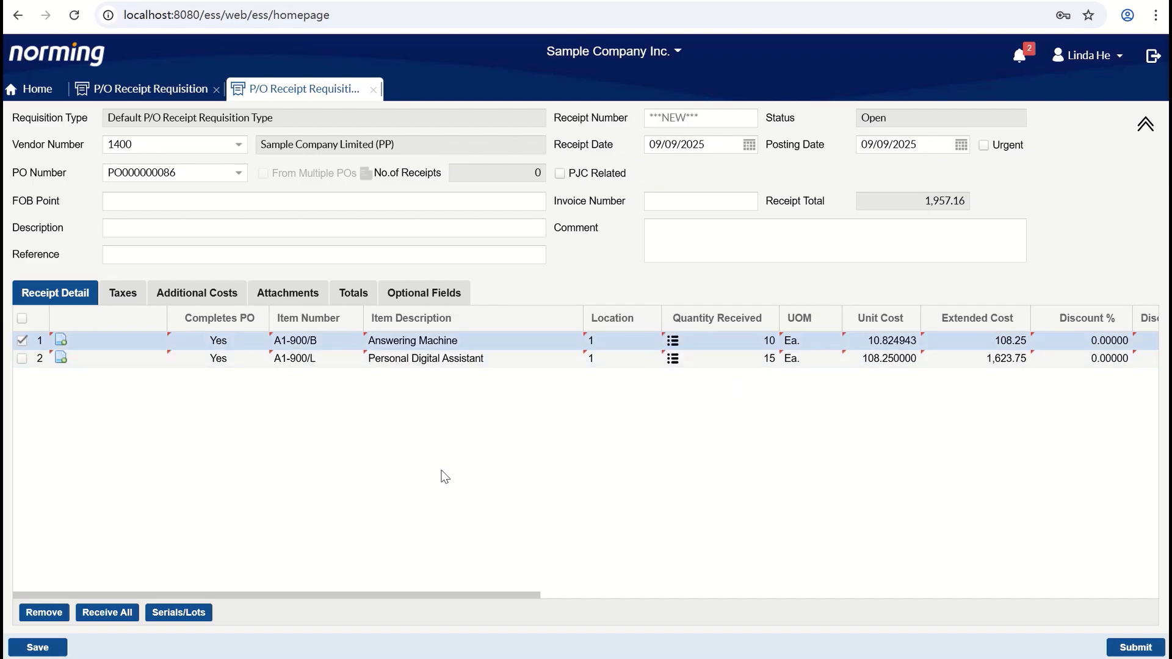
pyautogui.click(676, 342)
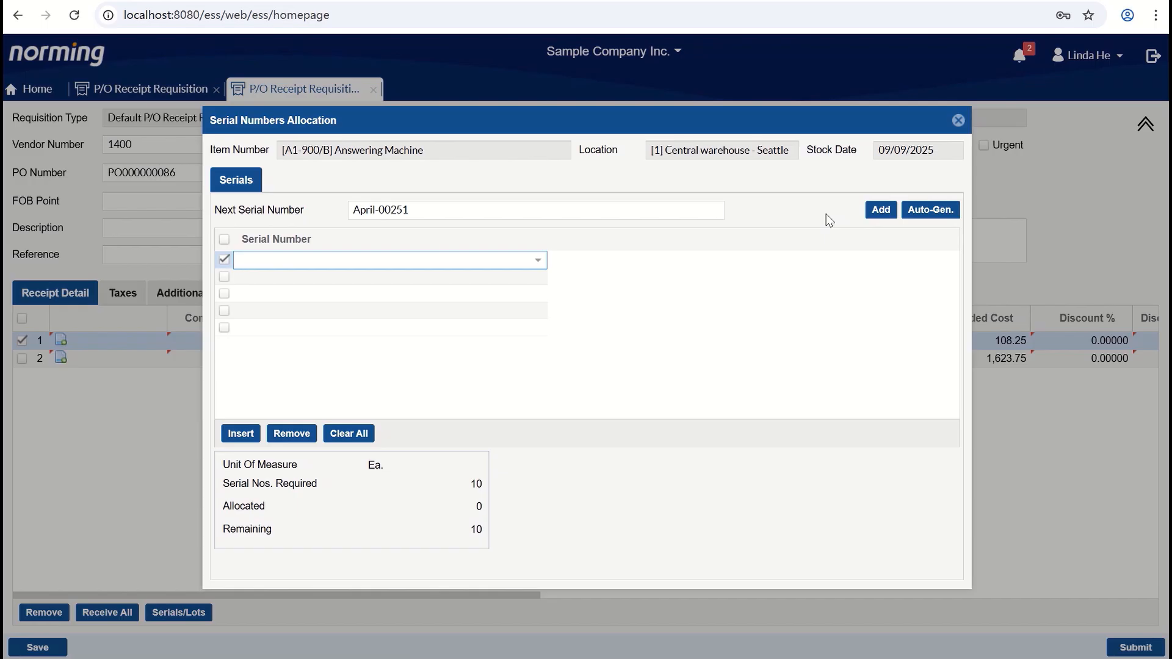
pyautogui.click(936, 213)
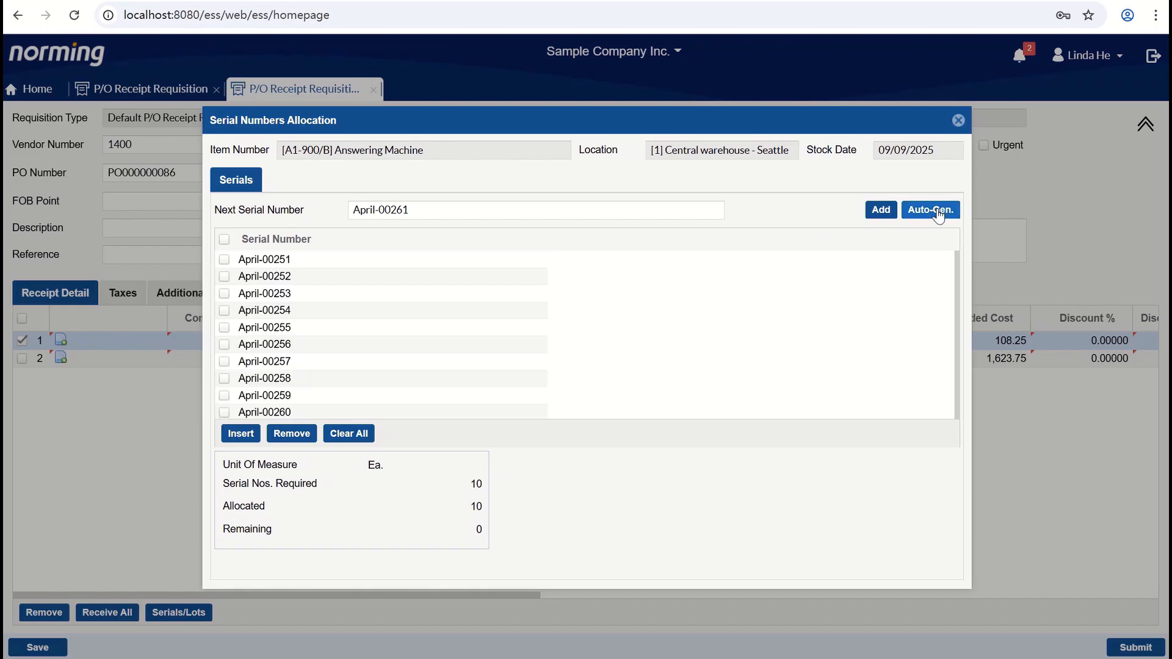
pyautogui.scroll(-2, 700, 309)
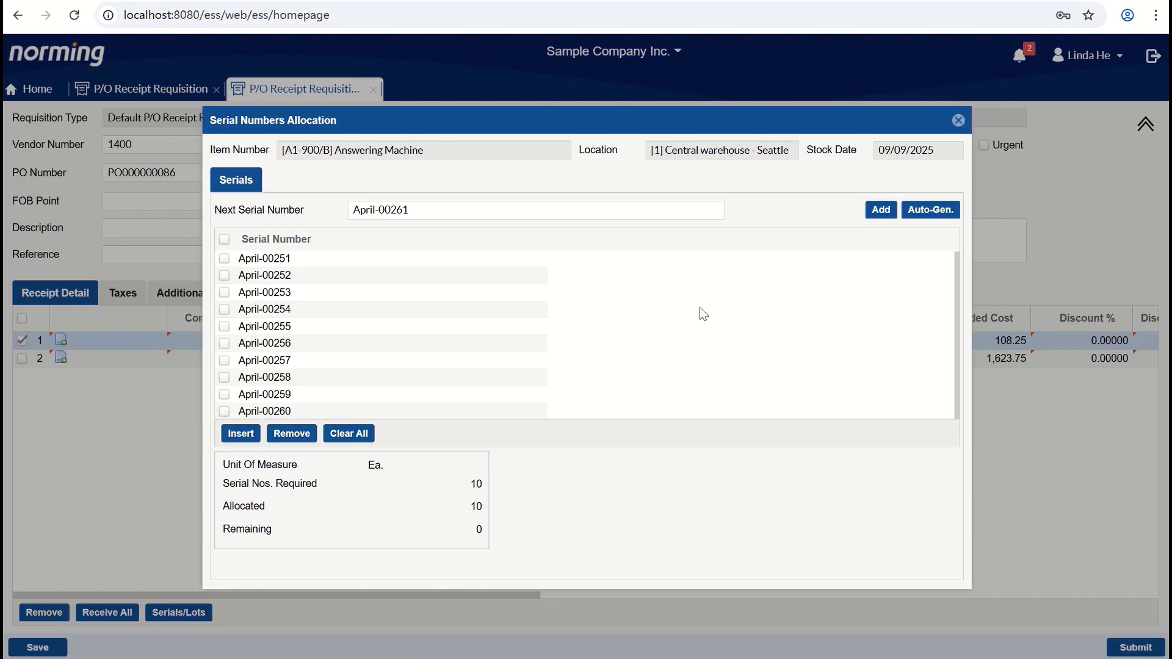
pyautogui.click(957, 121)
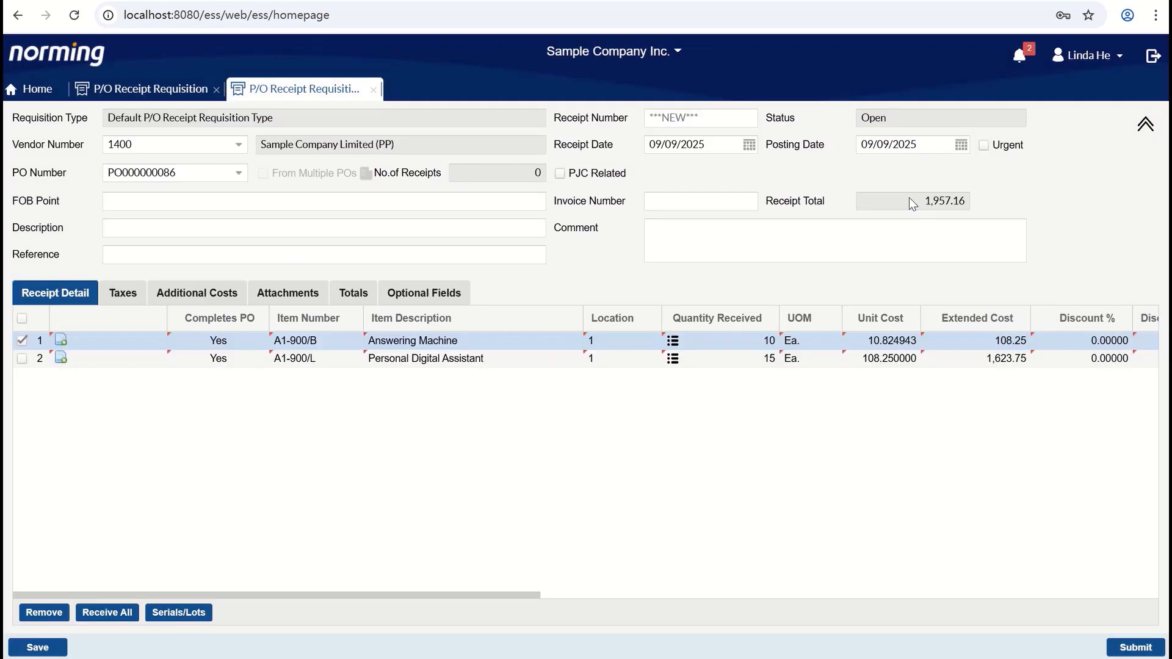
# Auto-generate serial numbers and lots of 5 units each for the Personal Digital Assistant line, item A1-900/L.
pyautogui.click(674, 360)
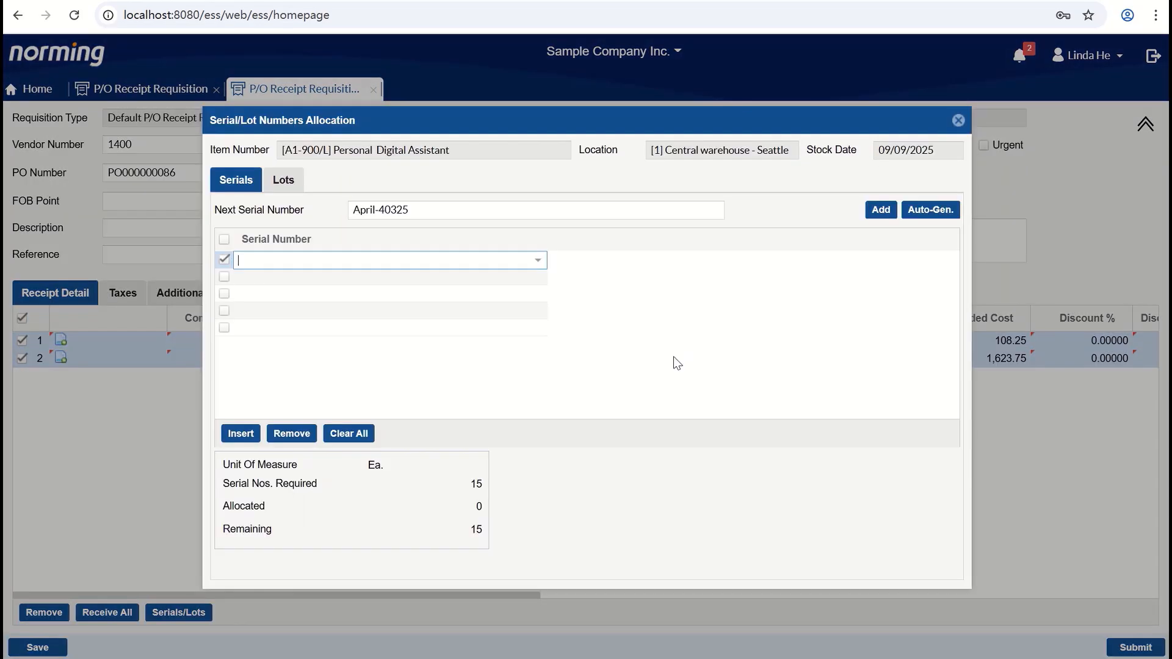
pyautogui.click(931, 209)
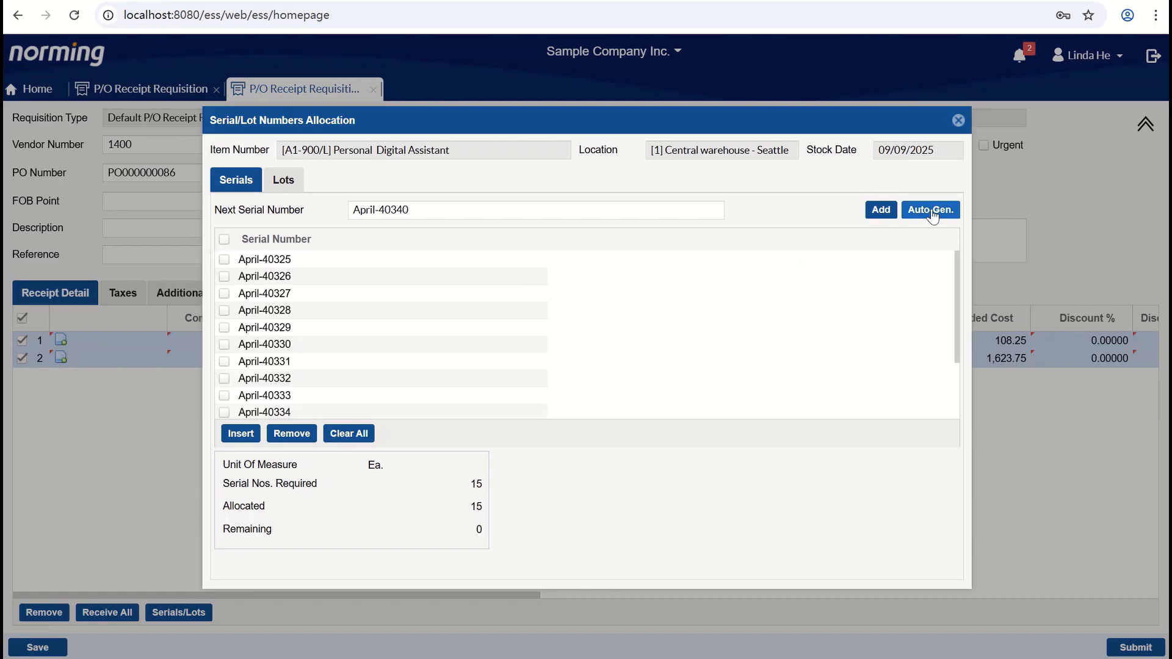
pyautogui.click(291, 187)
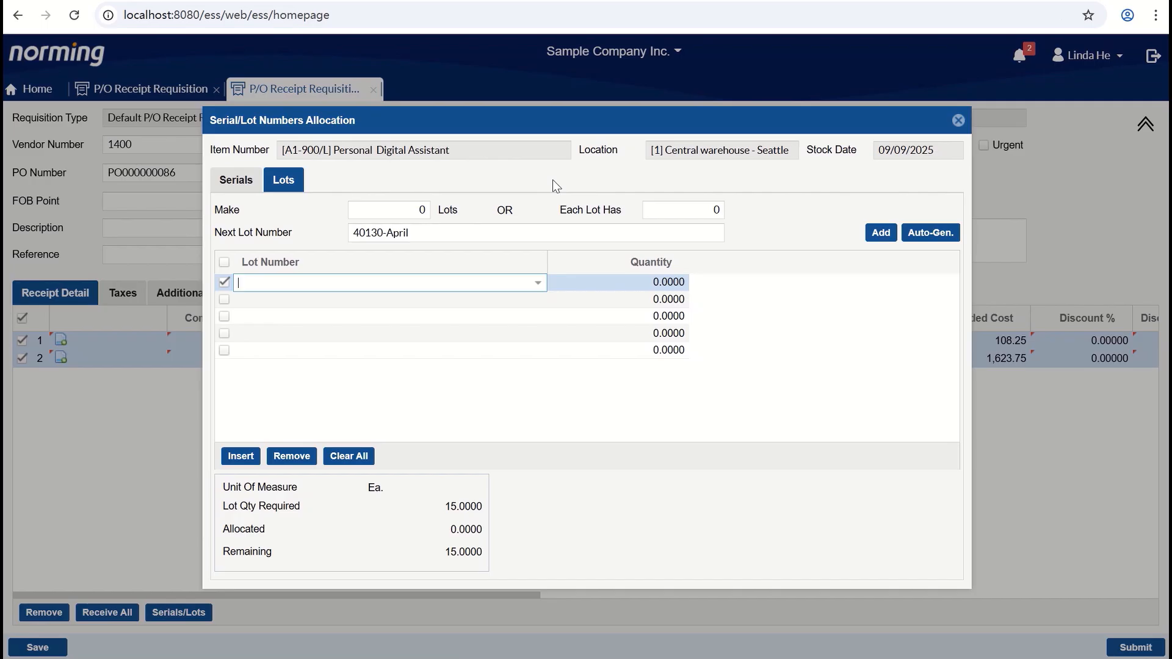
pyautogui.click(689, 212)
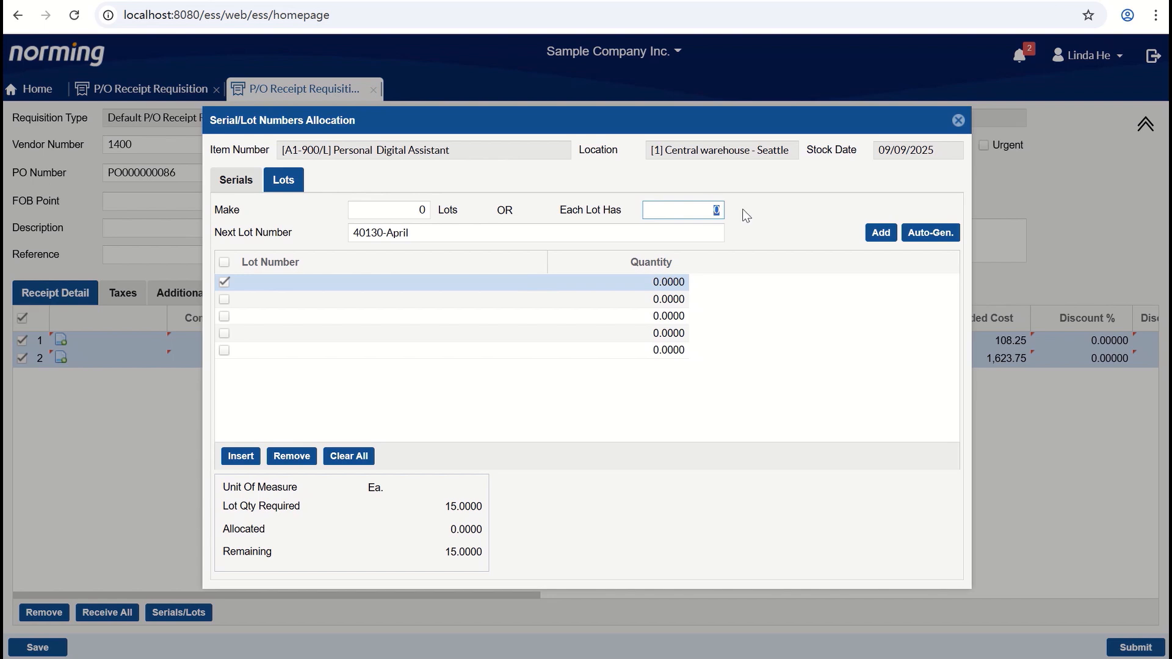
pyautogui.write('3')
pyautogui.moveTo(677, 210); pyautogui.dragTo(736, 211)
pyautogui.click(929, 235)
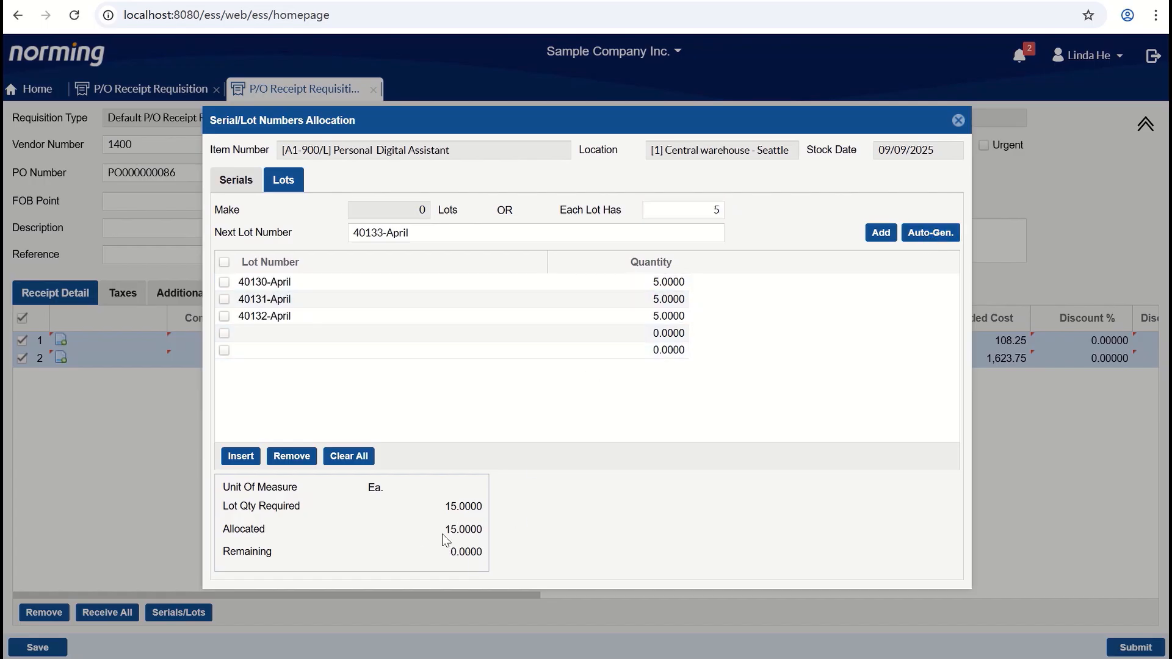
pyautogui.moveTo(445, 506); pyautogui.dragTo(482, 505)
pyautogui.moveTo(450, 531); pyautogui.dragTo(496, 533)
pyautogui.click(693, 427)
pyautogui.click(958, 121)
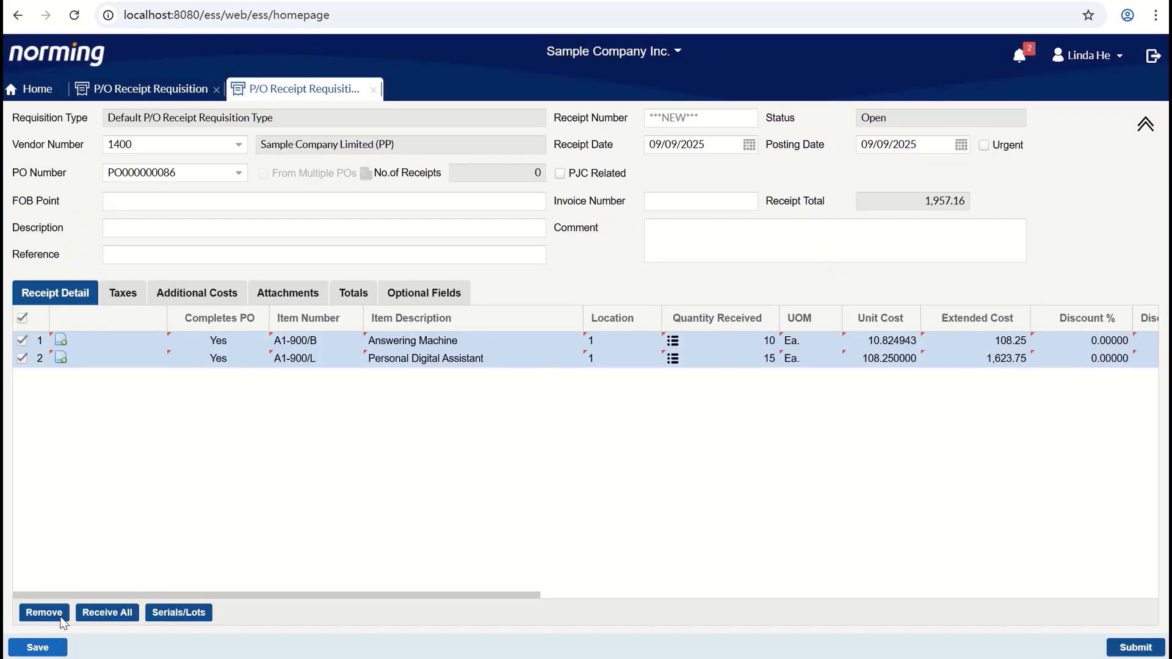
# Enter "Goods received, go to go" as the requisition's description and save the requisition.
pyautogui.click(25, 652)
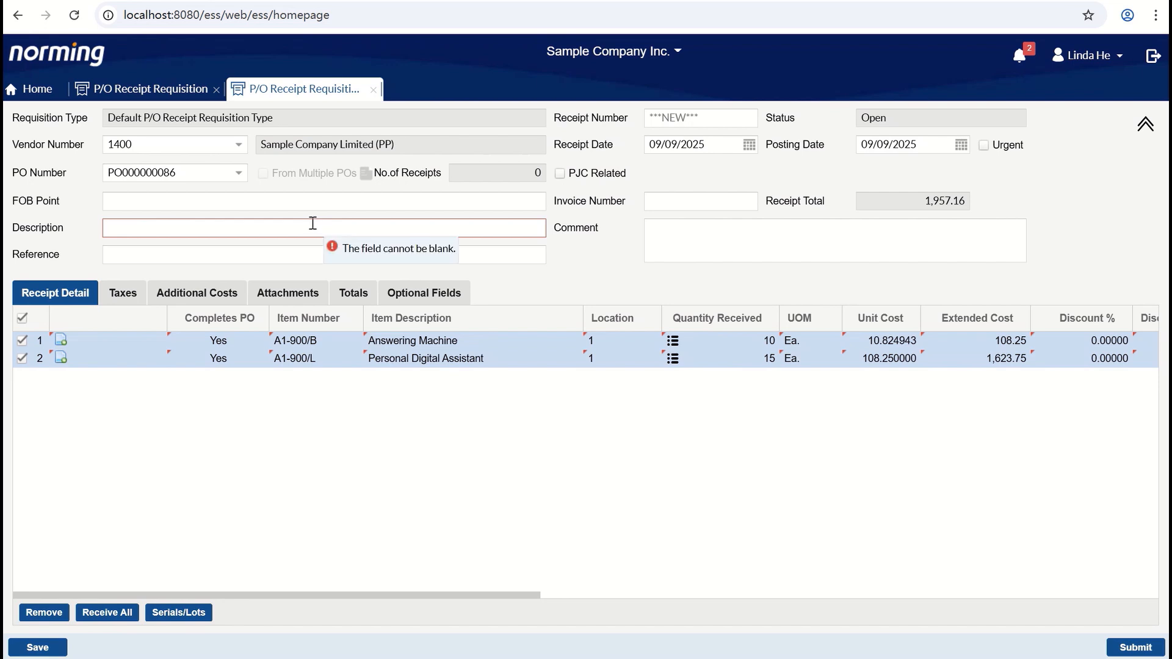
pyautogui.write('Goods received,')
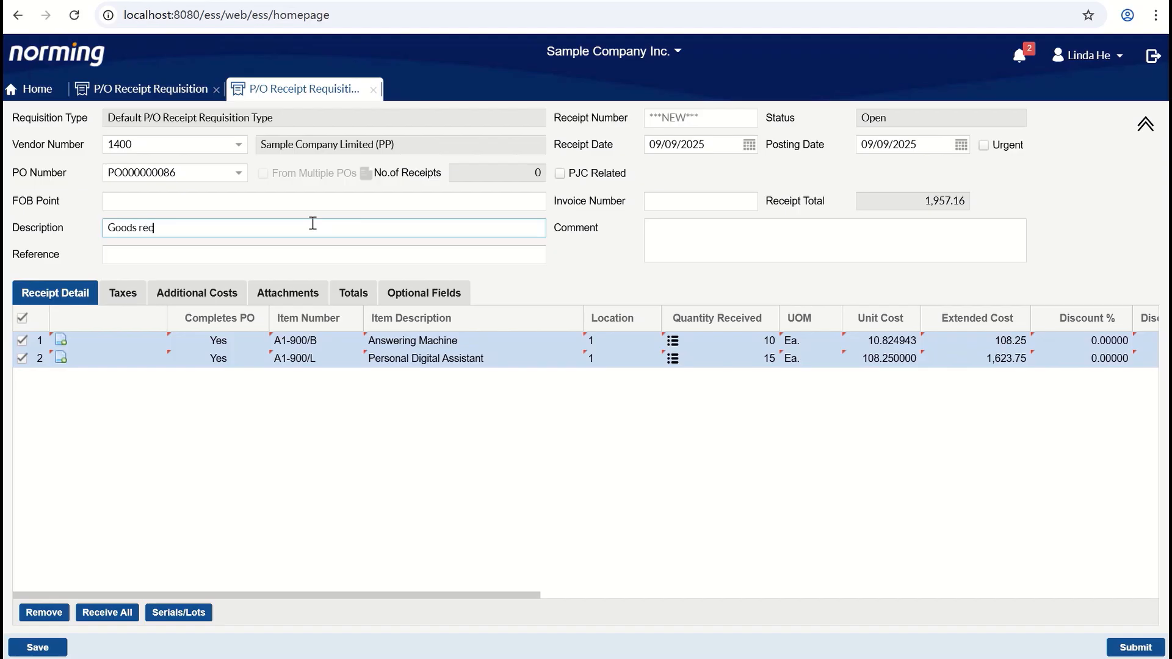
pyautogui.write(' go to go')
pyautogui.click(34, 648)
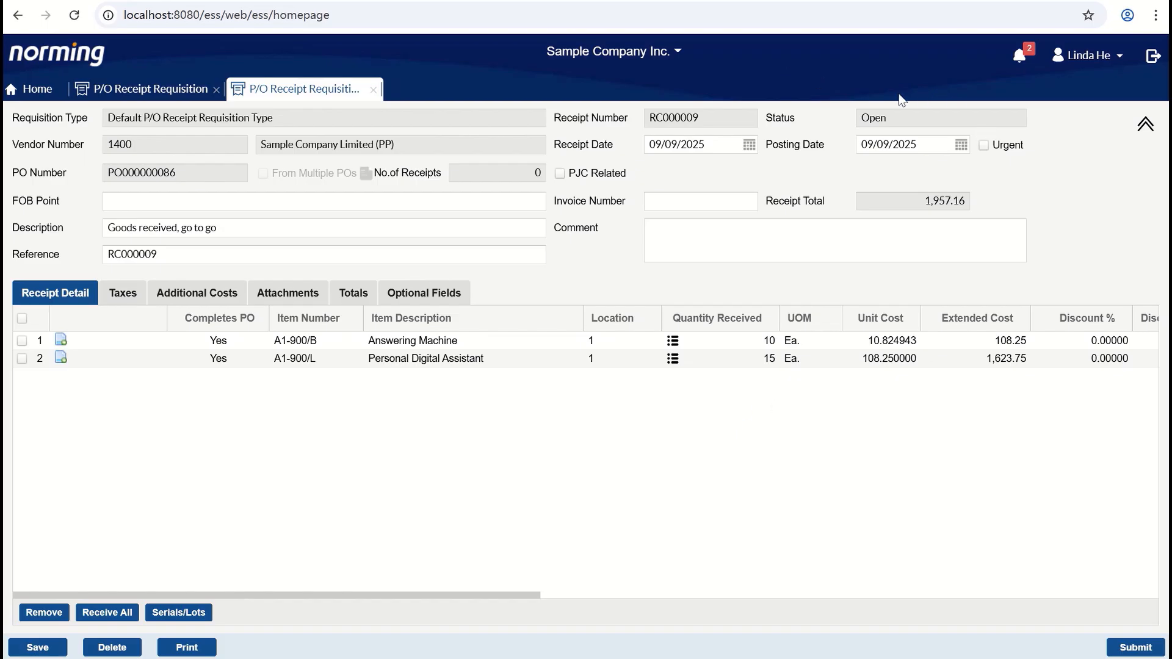
# Sign out of the employee portal and confirm the log-off.
pyautogui.click(1152, 73)
pyautogui.click(544, 386)
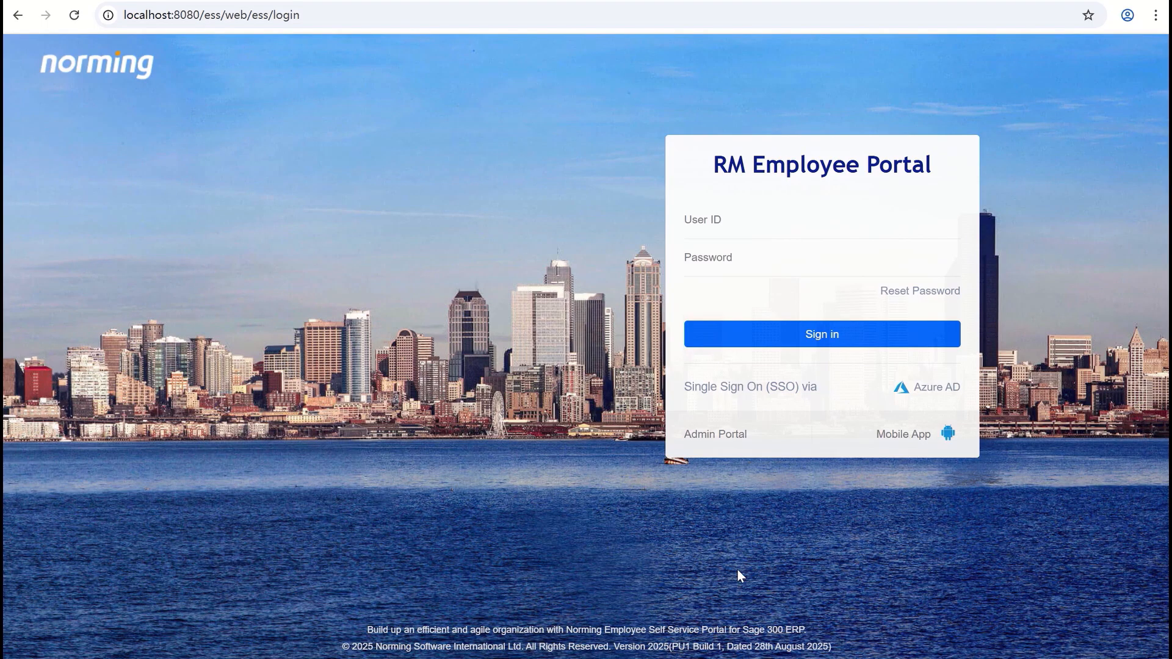
# Switch back to the PowerPoint slide show and advance to the "Workflow – New Features" slide.
pyautogui.hotkey('alt', 'Tab')
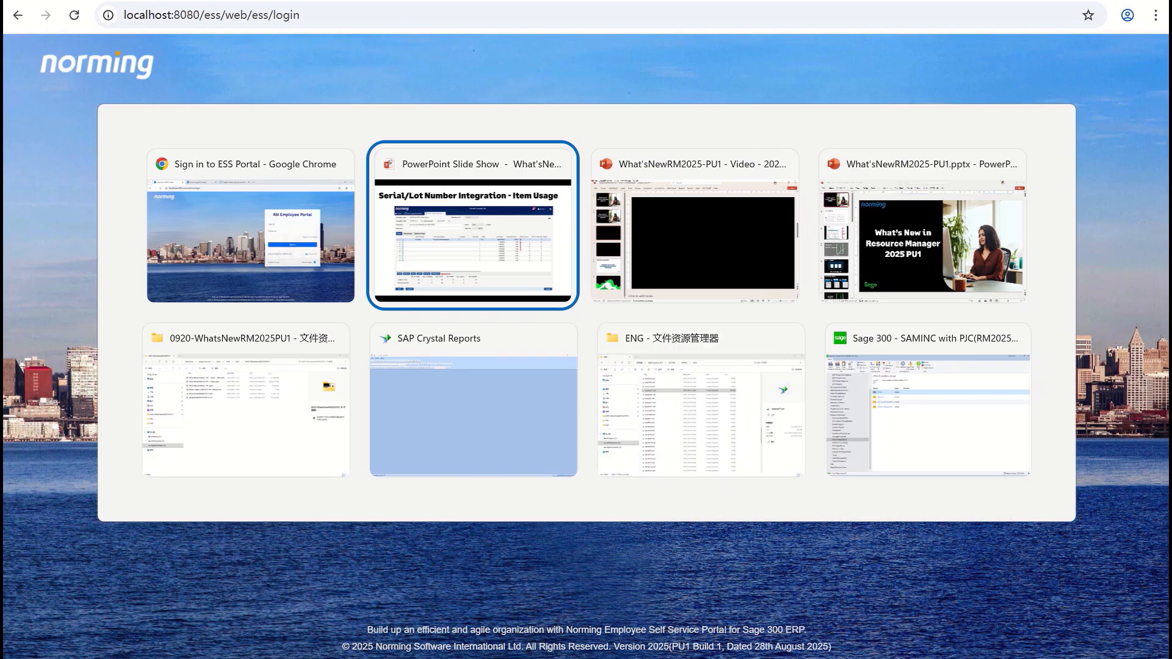
pyautogui.hotkey('alt', 'Tab')
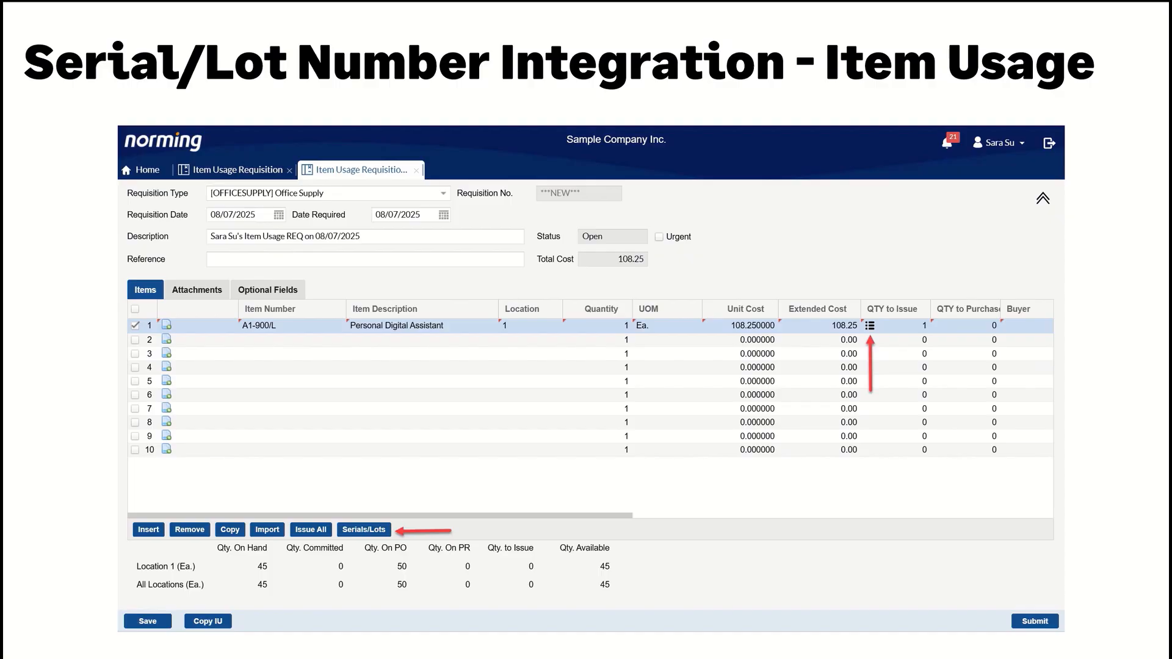
pyautogui.press('Right')
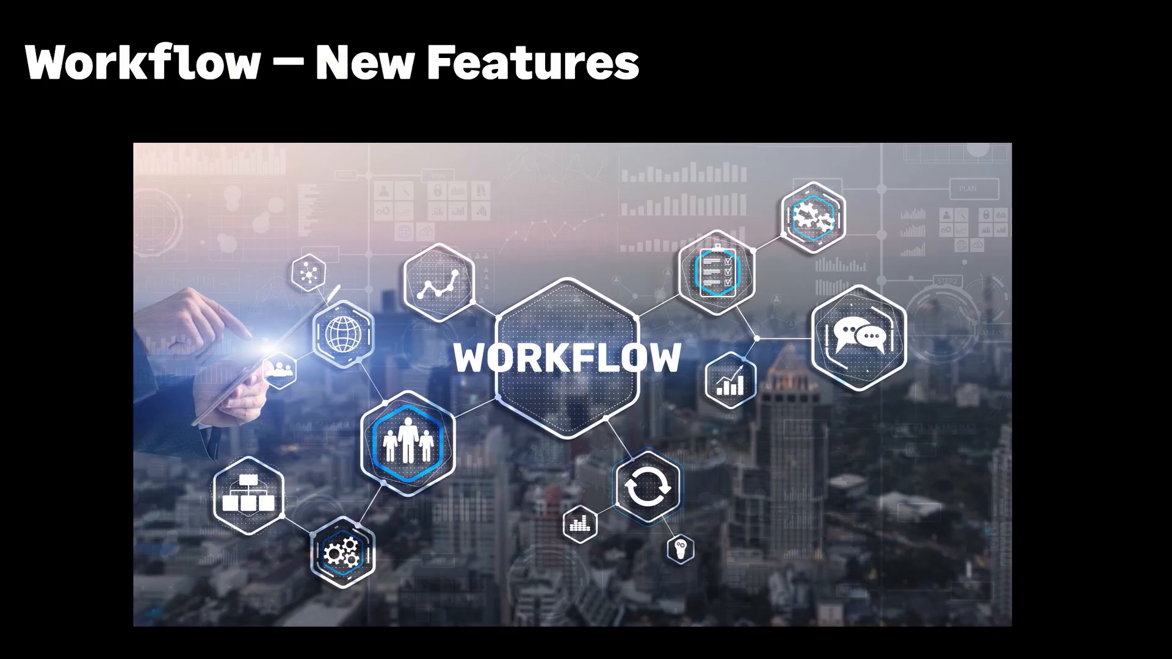
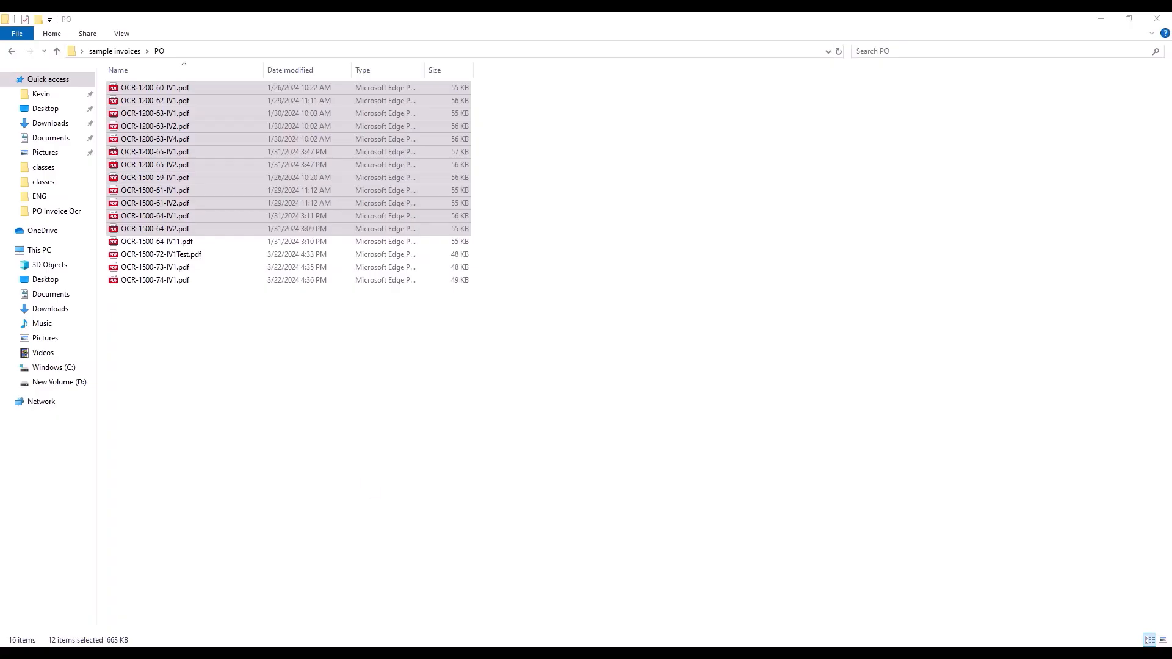
# Bring up the draft email "OCR-1500-64-IV1" and attach the selected OCR invoice PDFs from the PO folder.
pyautogui.moveTo(282, 652)
pyautogui.click(328, 624)
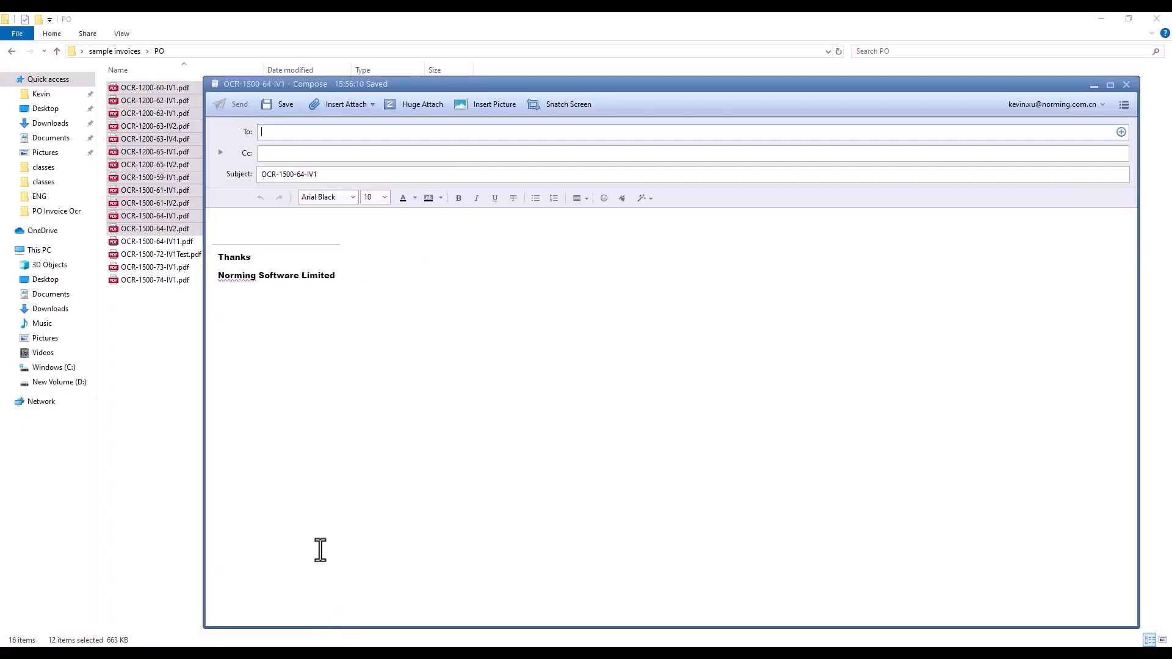
pyautogui.moveTo(179, 224); pyautogui.dragTo(405, 302)
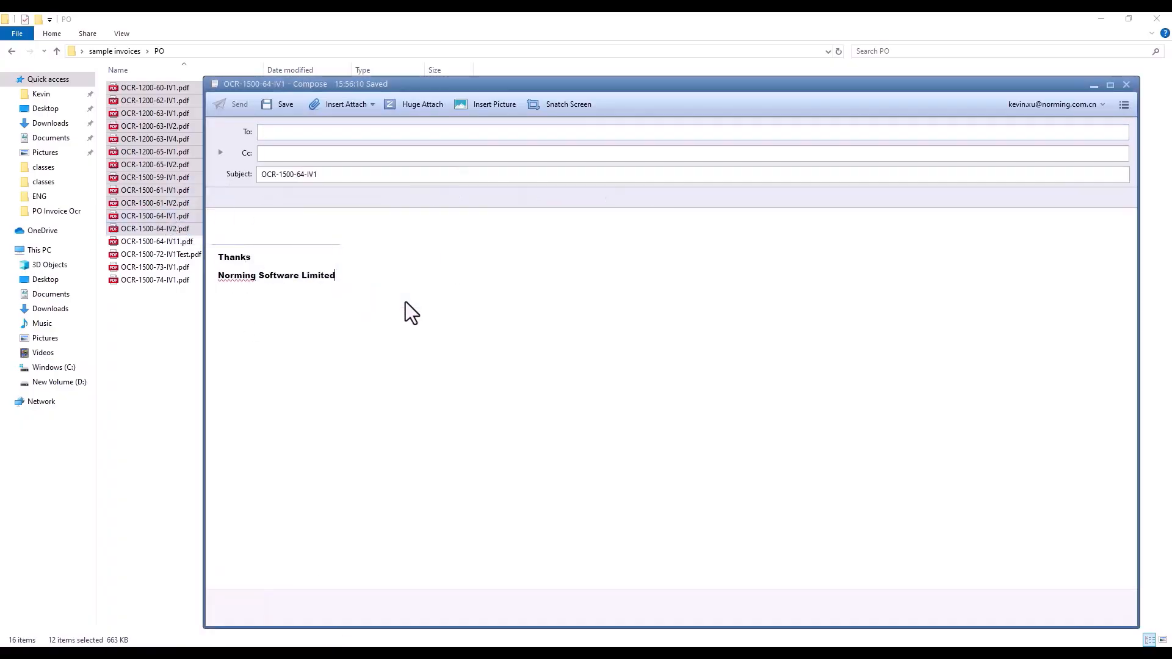
# Address the draft email with the invoice PDFs to the suggested AP invoice mailbox.
pyautogui.click(405, 133)
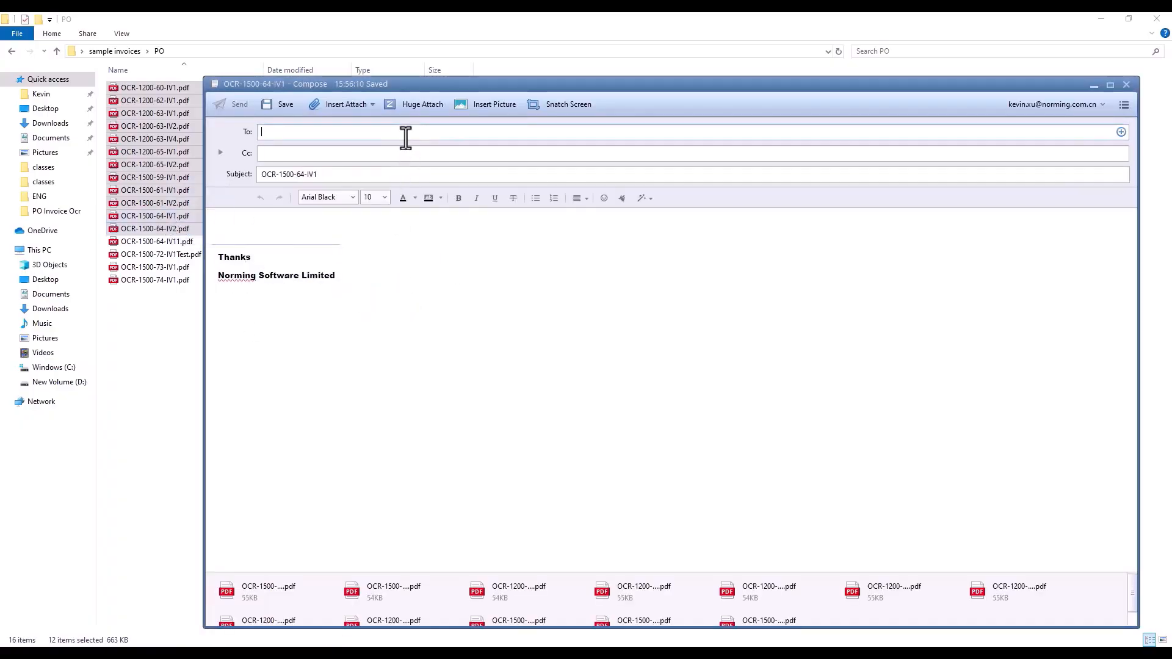
pyautogui.write('ap')
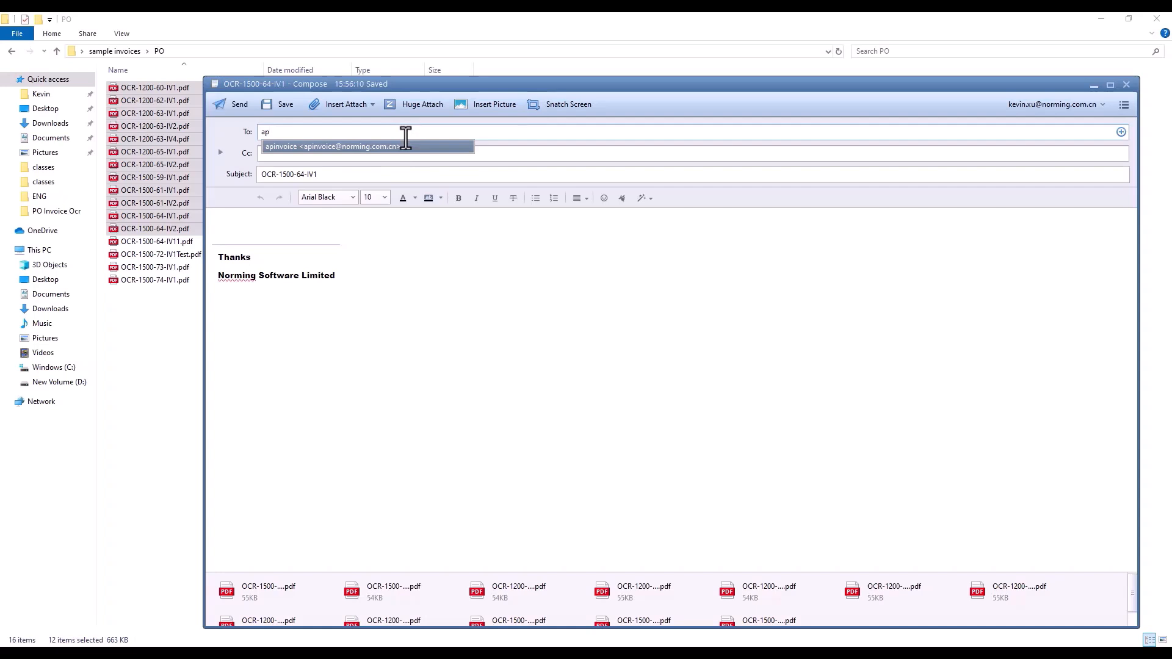
pyautogui.click(406, 146)
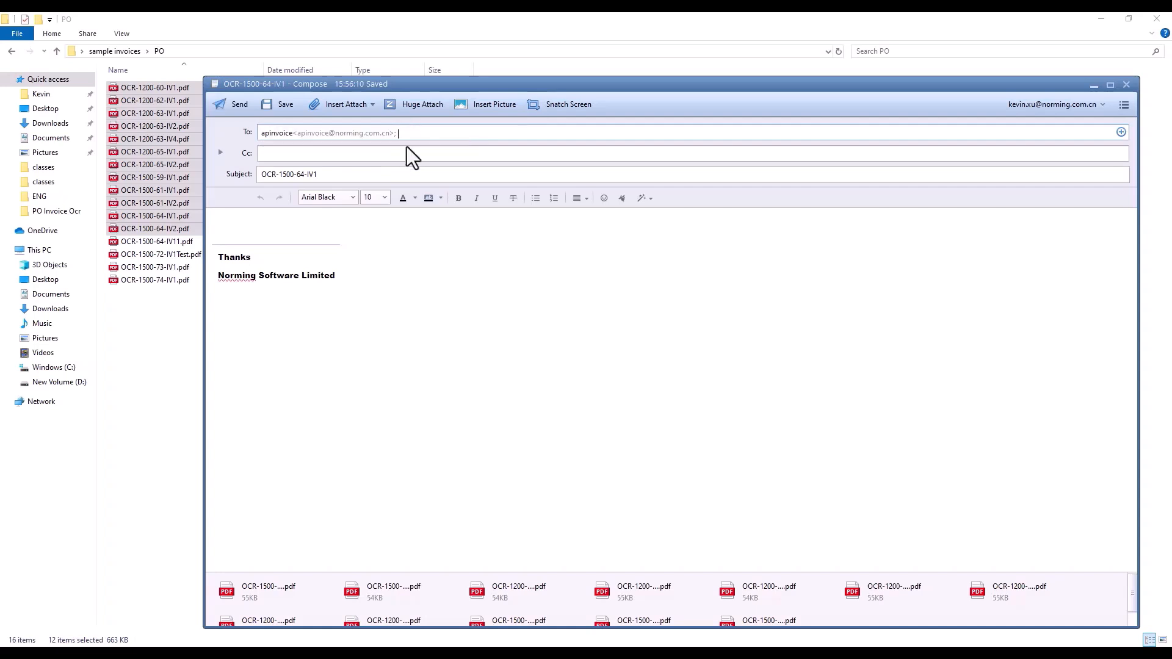
# Replace the email's subject with "po invoice ocr" and send the message.
pyautogui.click(393, 175)
pyautogui.moveTo(392, 175); pyautogui.dragTo(214, 176)
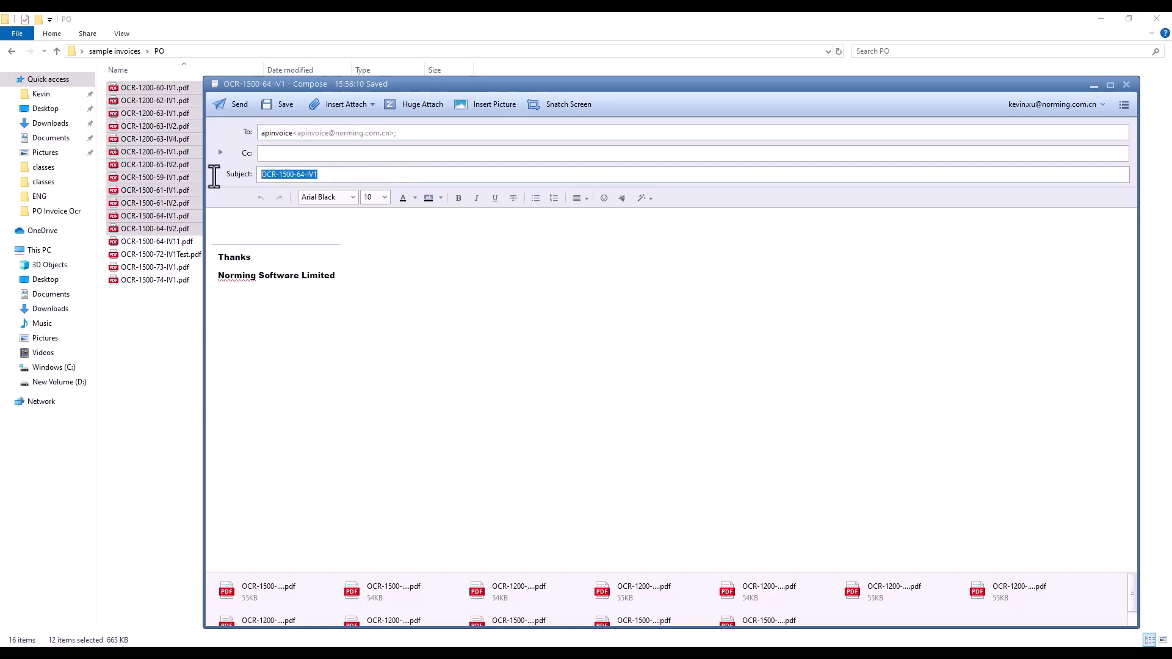
pyautogui.write('po')
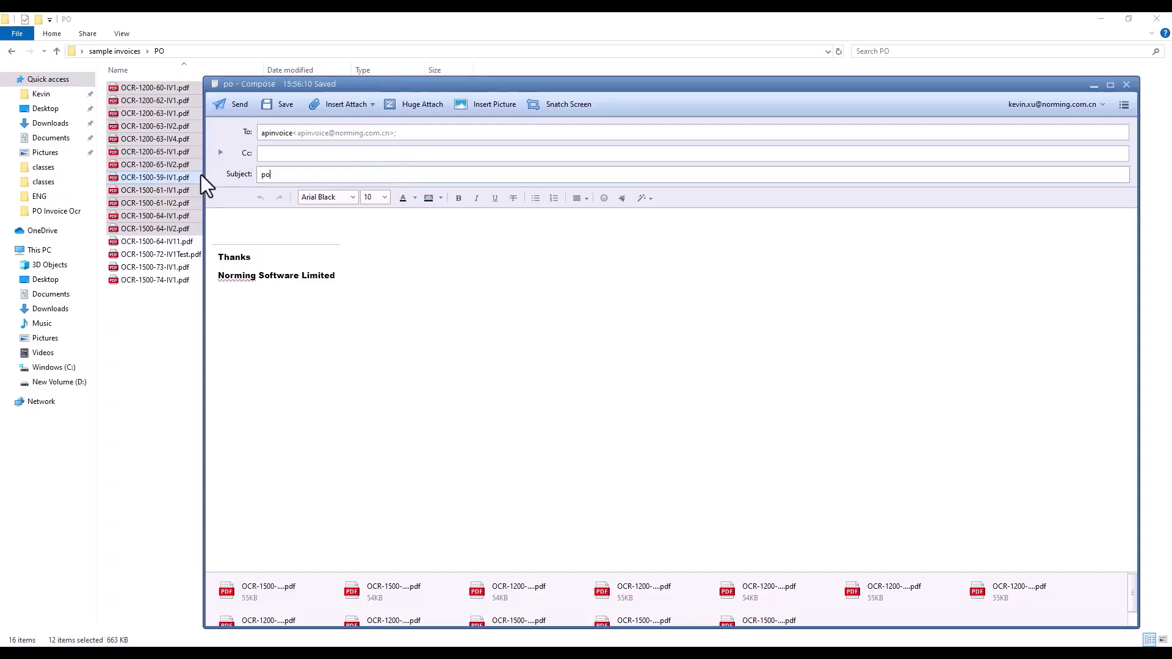
pyautogui.write(' invoice oc')
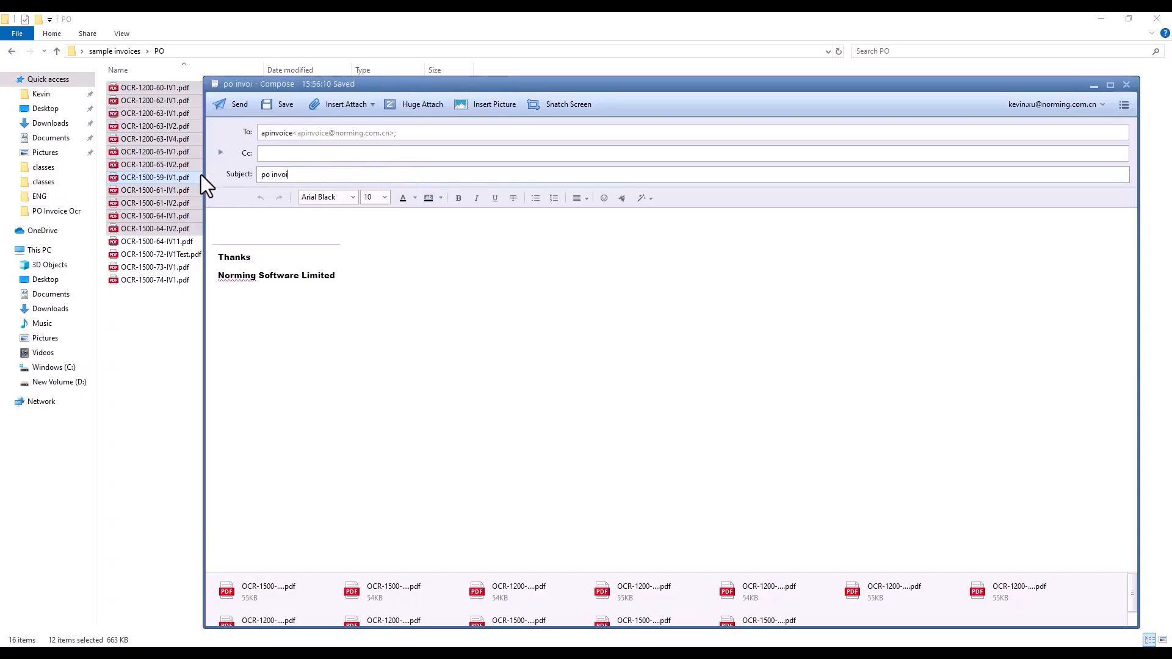
pyautogui.write('r')
pyautogui.click(231, 111)
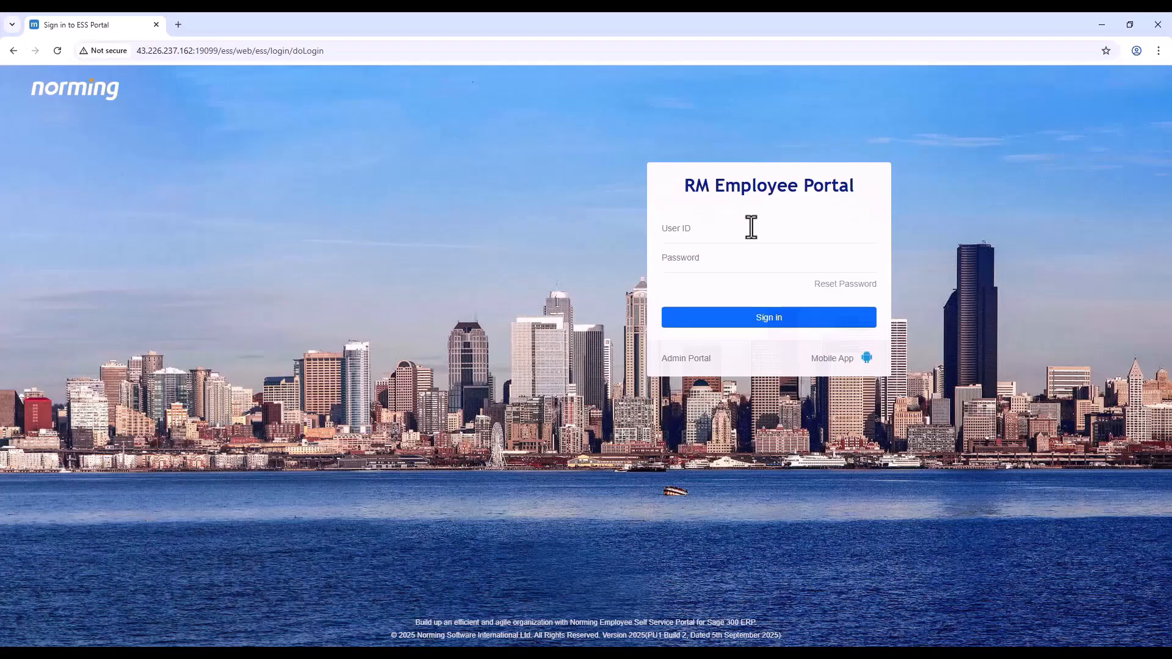
# Sign in to the RM Employee Portal as OCRUSER and open the Procure to Pay OCR Tasks list.
pyautogui.write('oCRUSER')
pyautogui.click(696, 322)
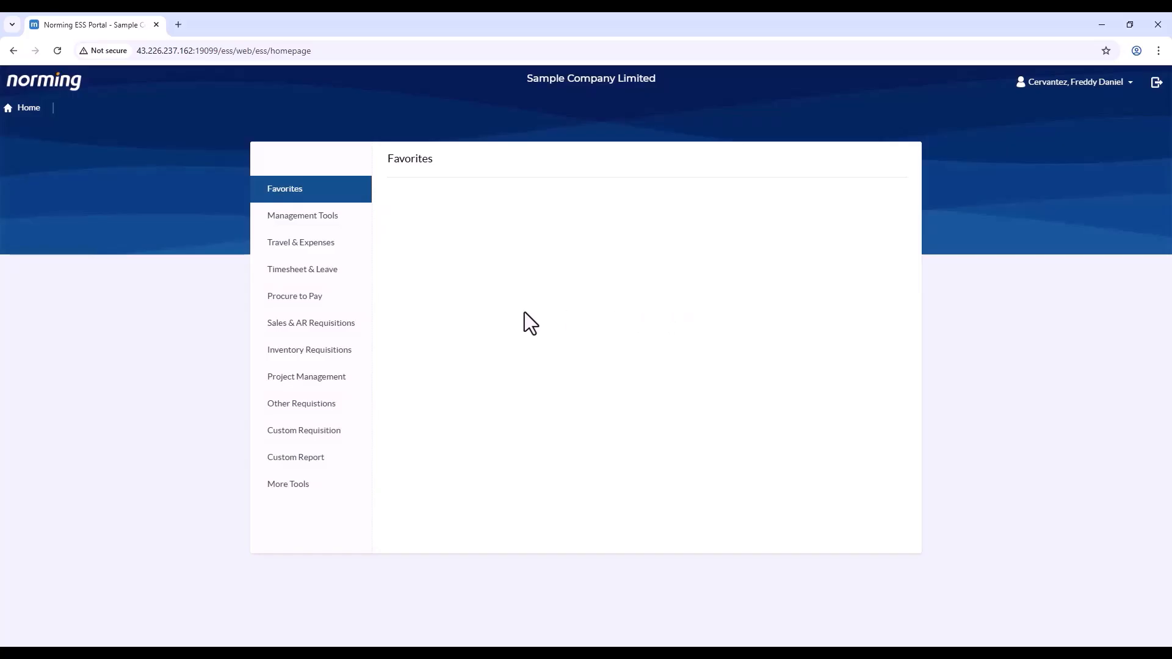
pyautogui.click(351, 298)
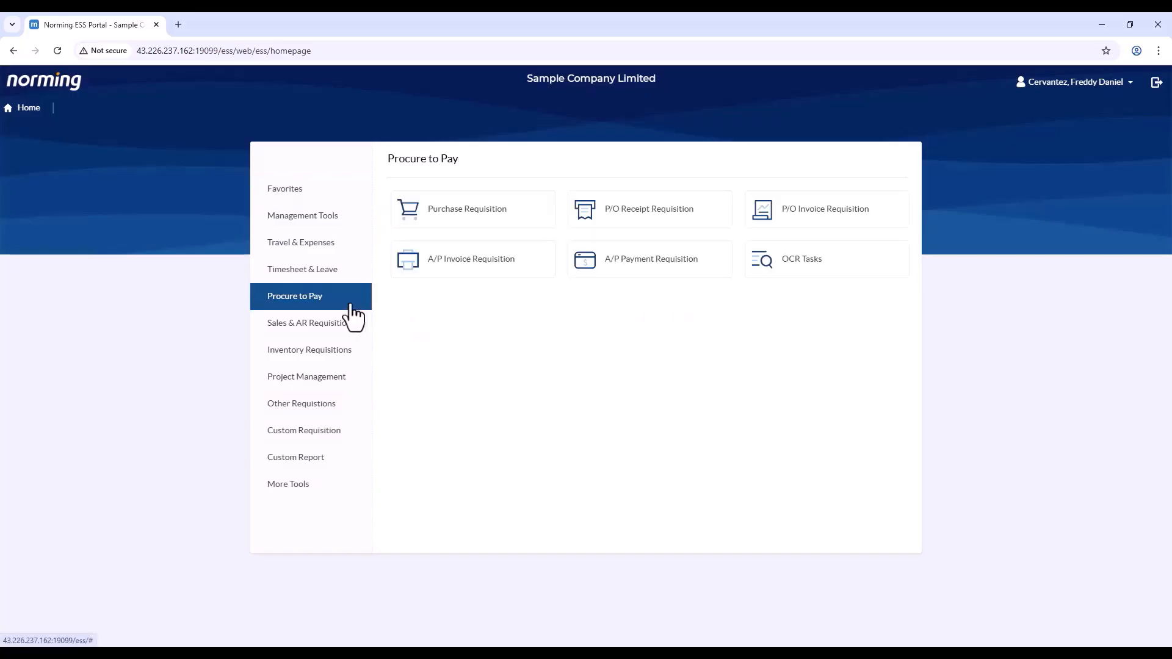
pyautogui.click(780, 272)
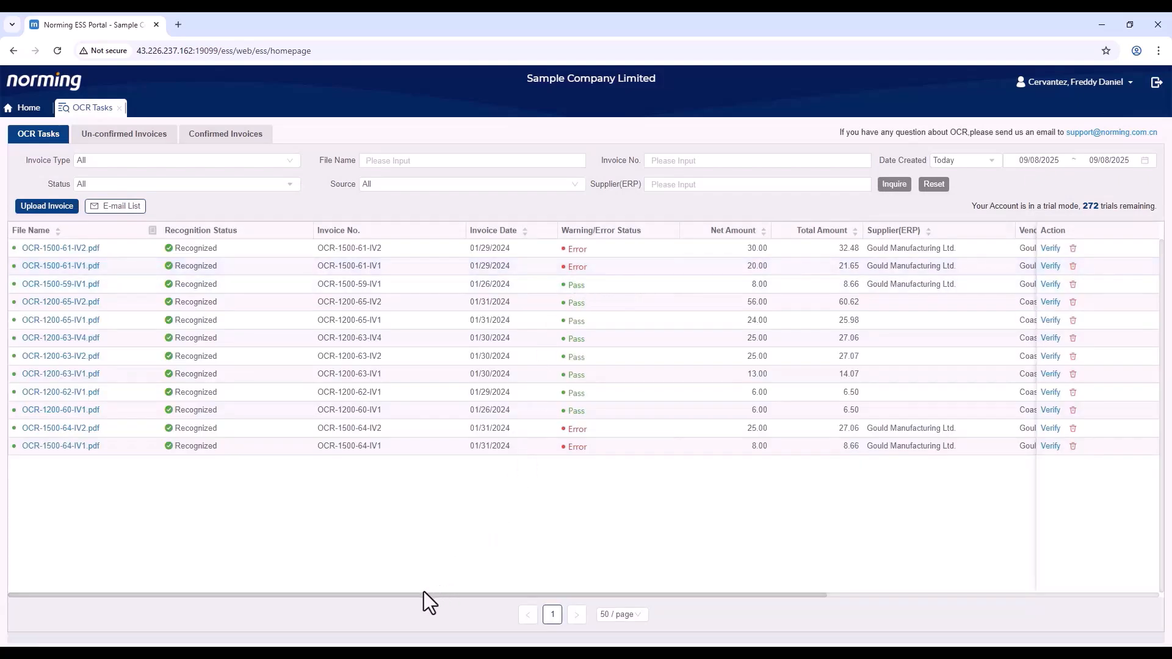
# Check the source of the OCR tasks, inspect the PO Number error on OCR-1500-61-IV2.pdf, and return to the task list.
pyautogui.moveTo(415, 595); pyautogui.dragTo(636, 577)
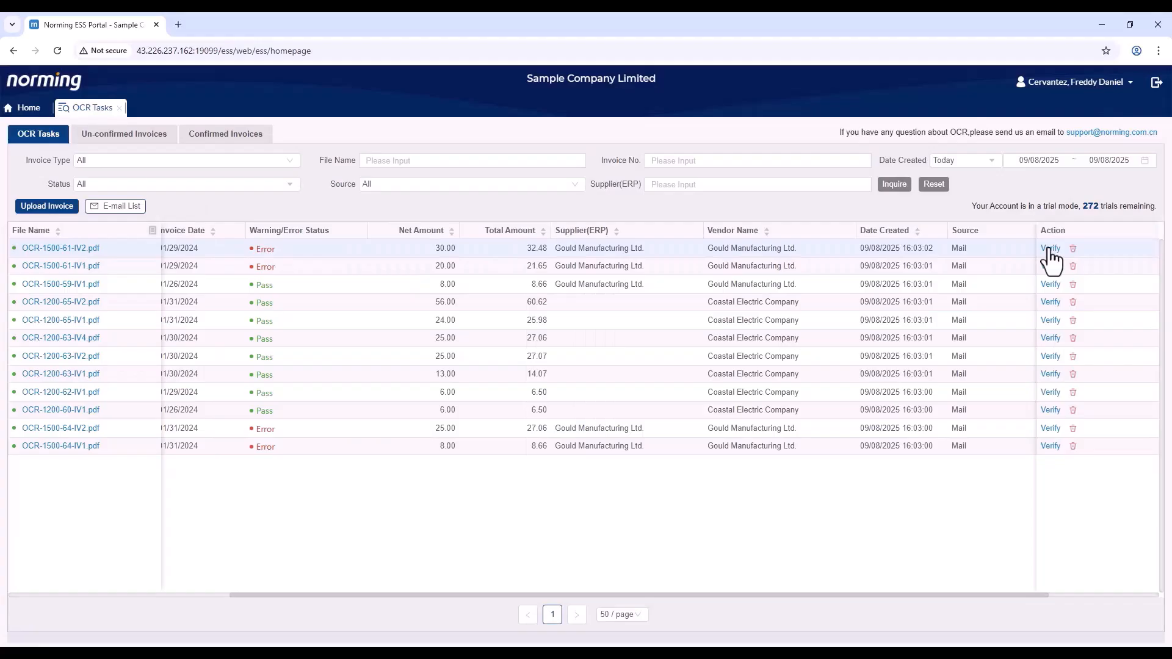
pyautogui.click(1050, 248)
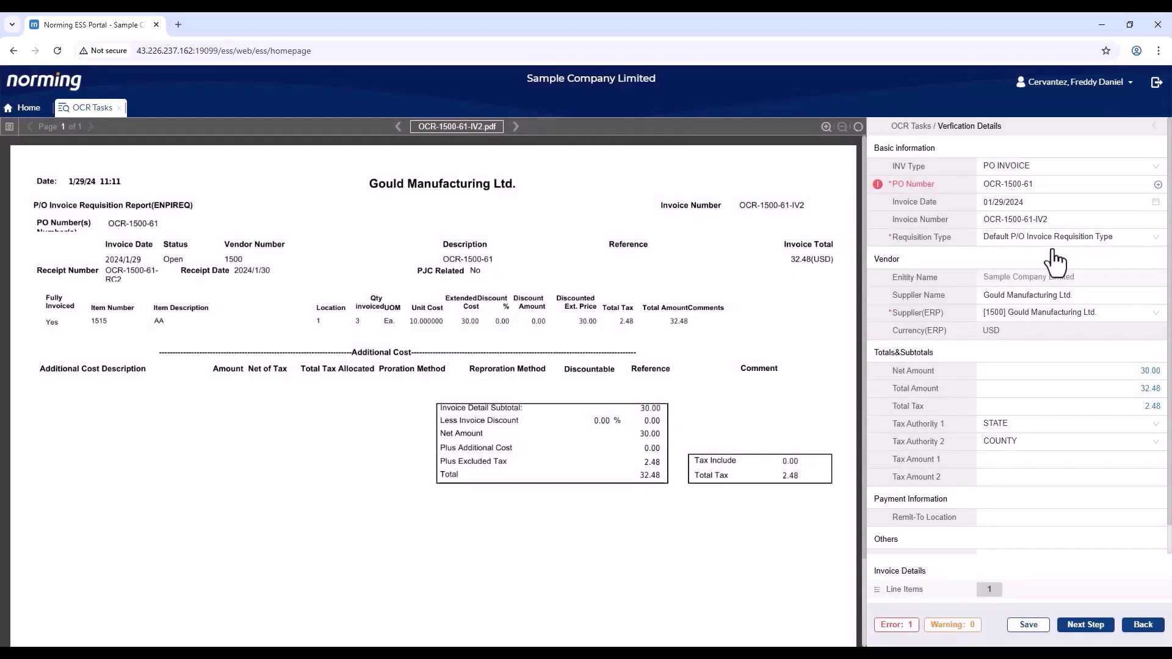
pyautogui.moveTo(919, 189)
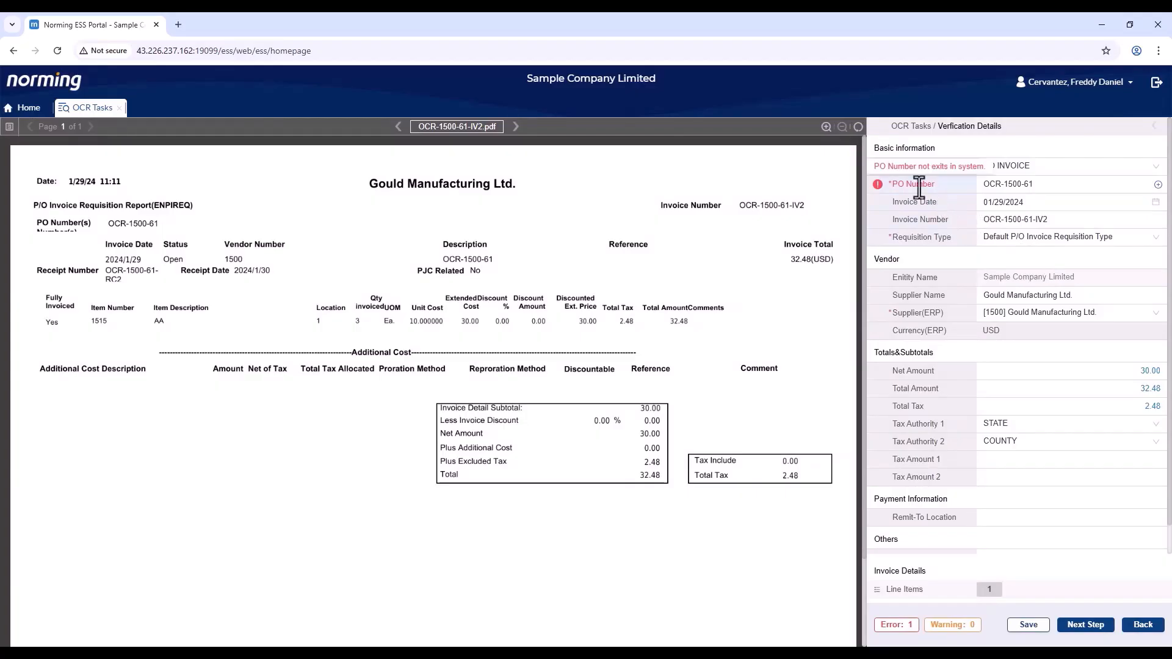
pyautogui.click(1142, 625)
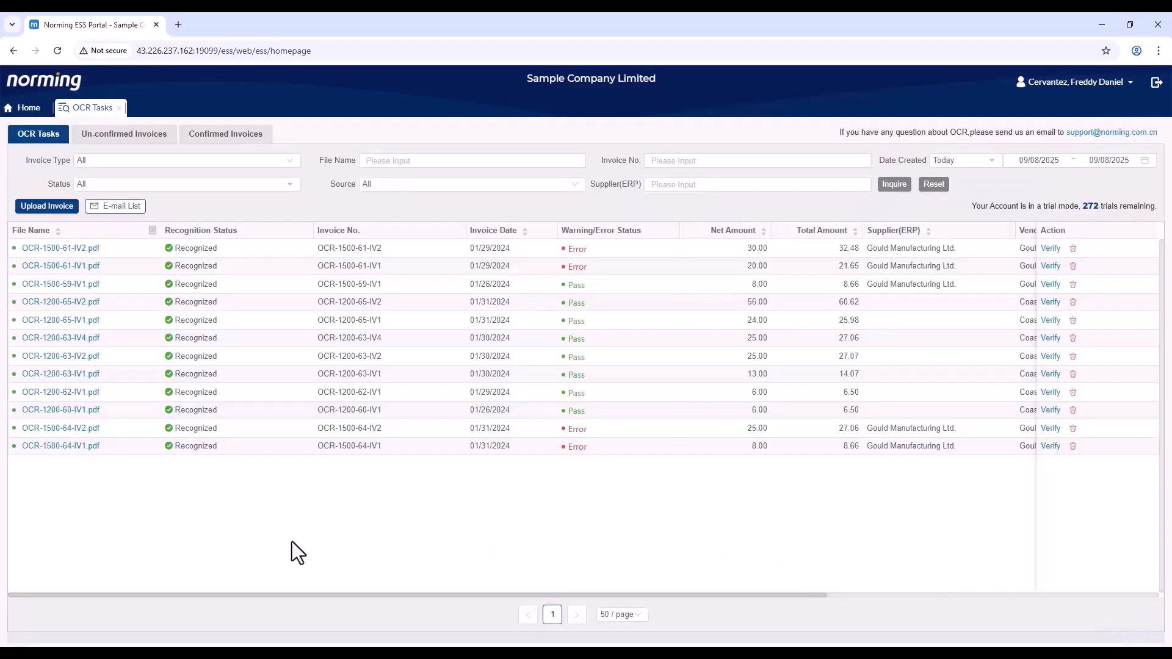
# Upload the invoice POINV01.pdf from the Desktop and start its recognition, accepting the charge confirmation.
pyautogui.click(48, 207)
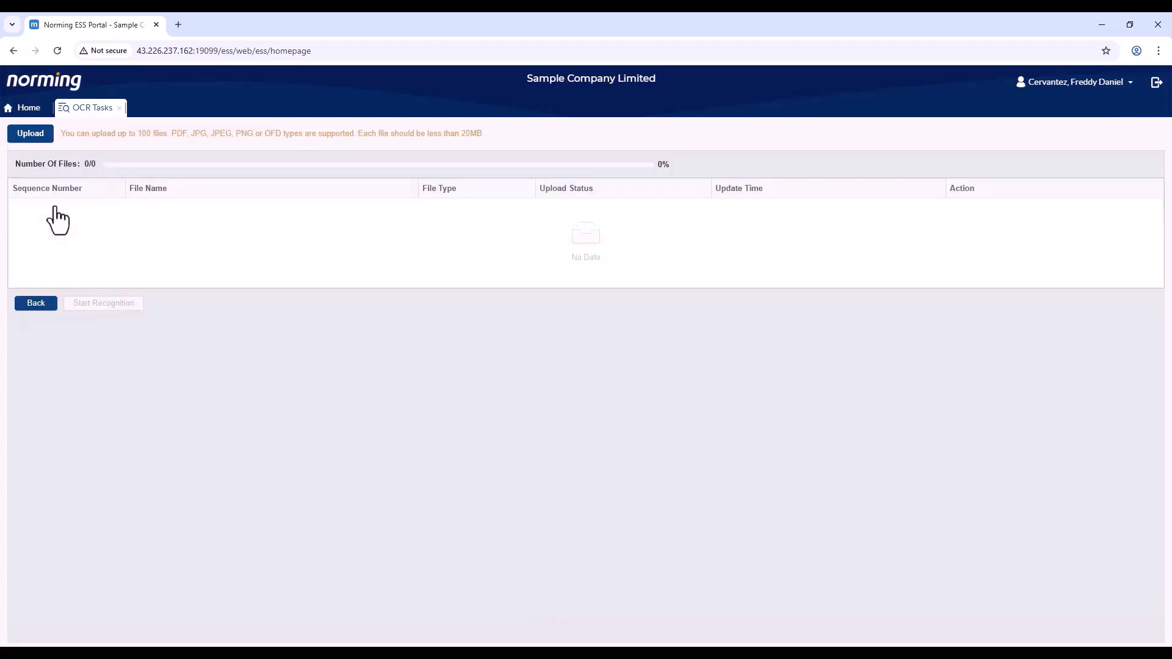
pyautogui.click(34, 135)
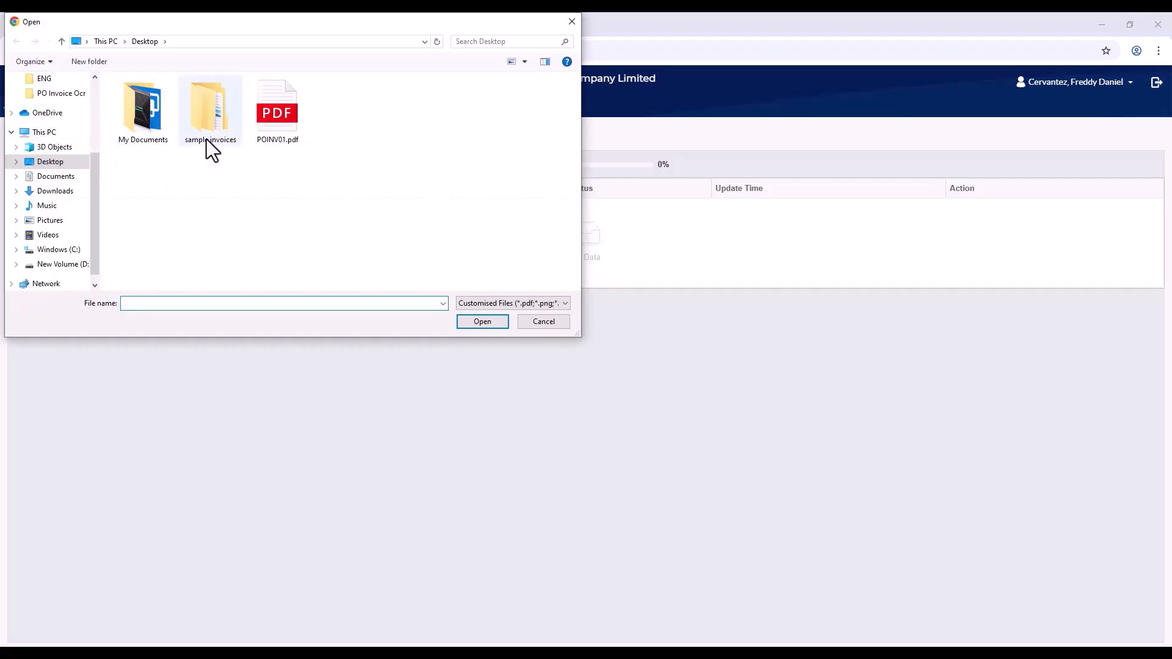
pyautogui.doubleClick(276, 130)
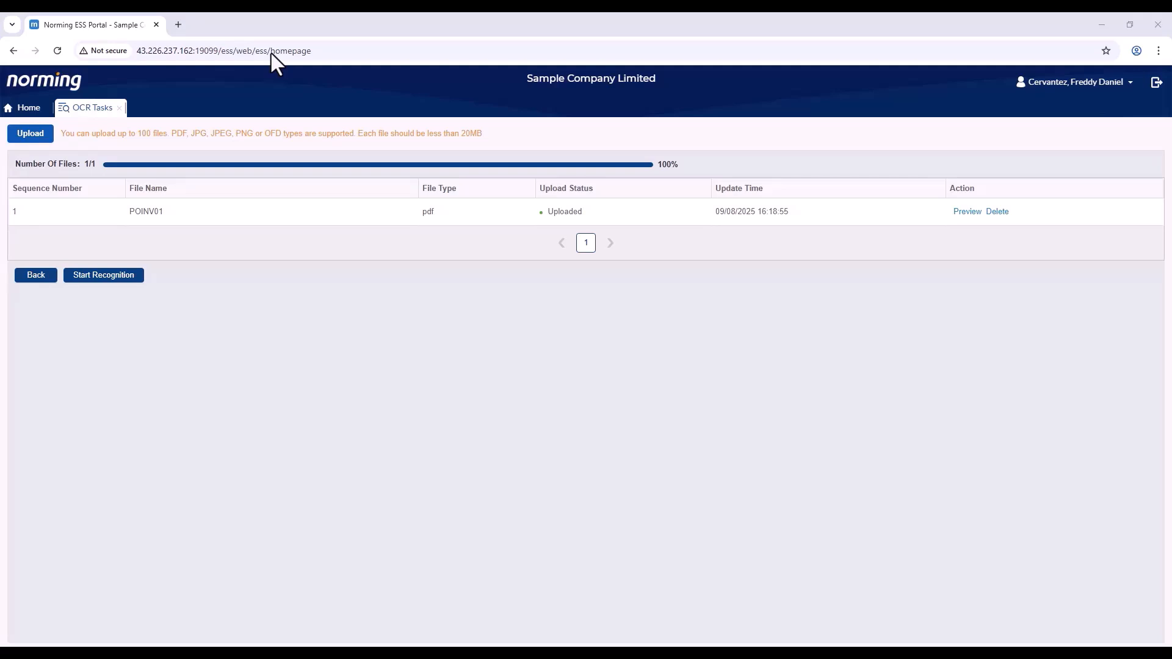
pyautogui.click(130, 276)
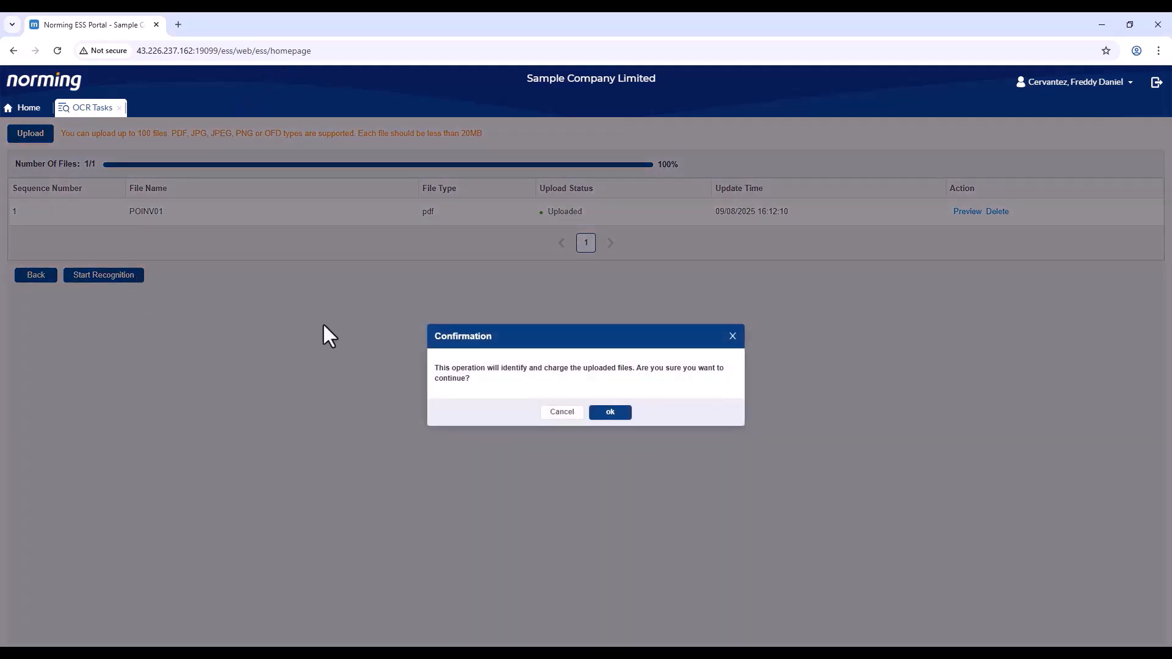
pyautogui.click(606, 414)
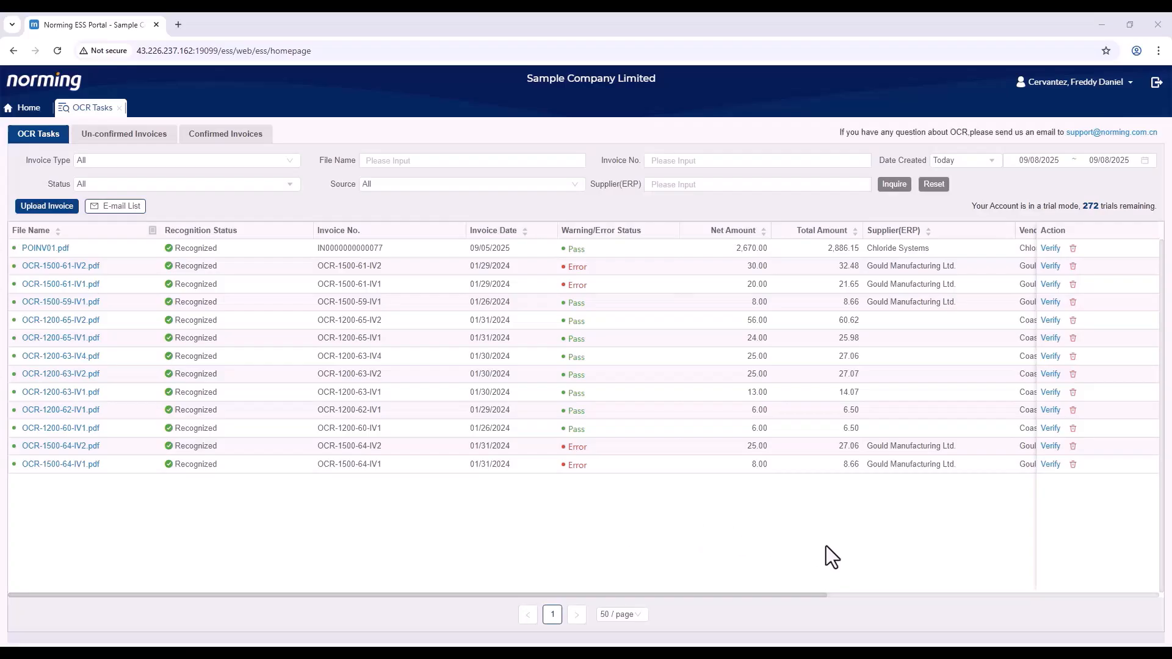
# Open POINV01.pdf for verification and review all columns of its line items against the invoice image.
pyautogui.click(1042, 250)
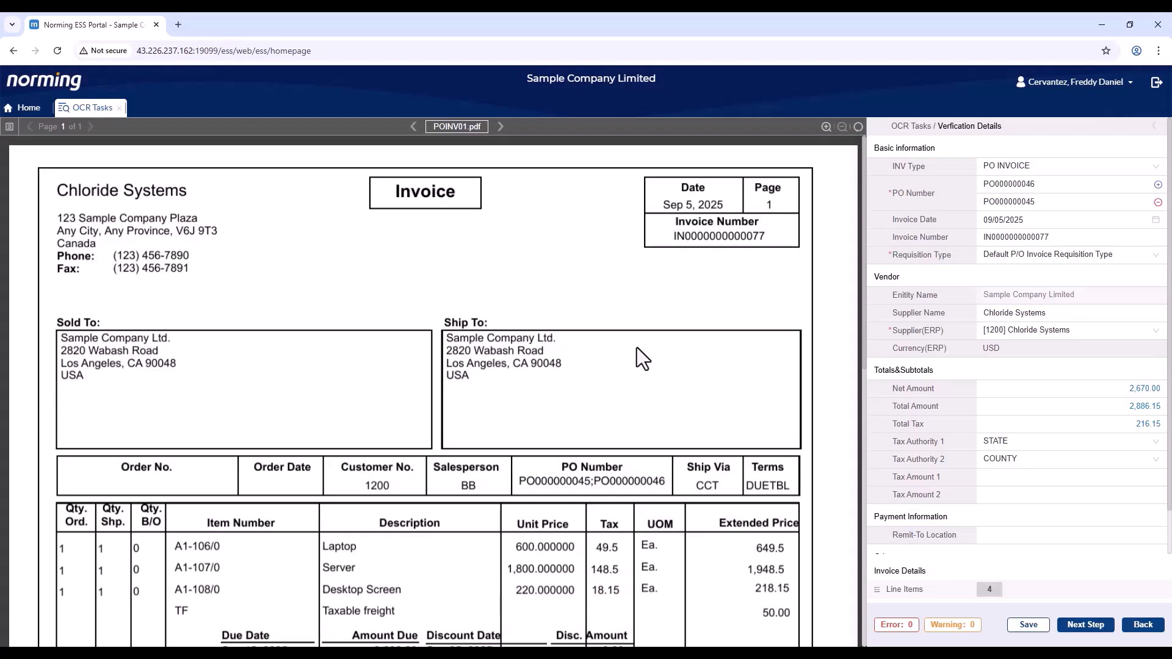
pyautogui.click(984, 589)
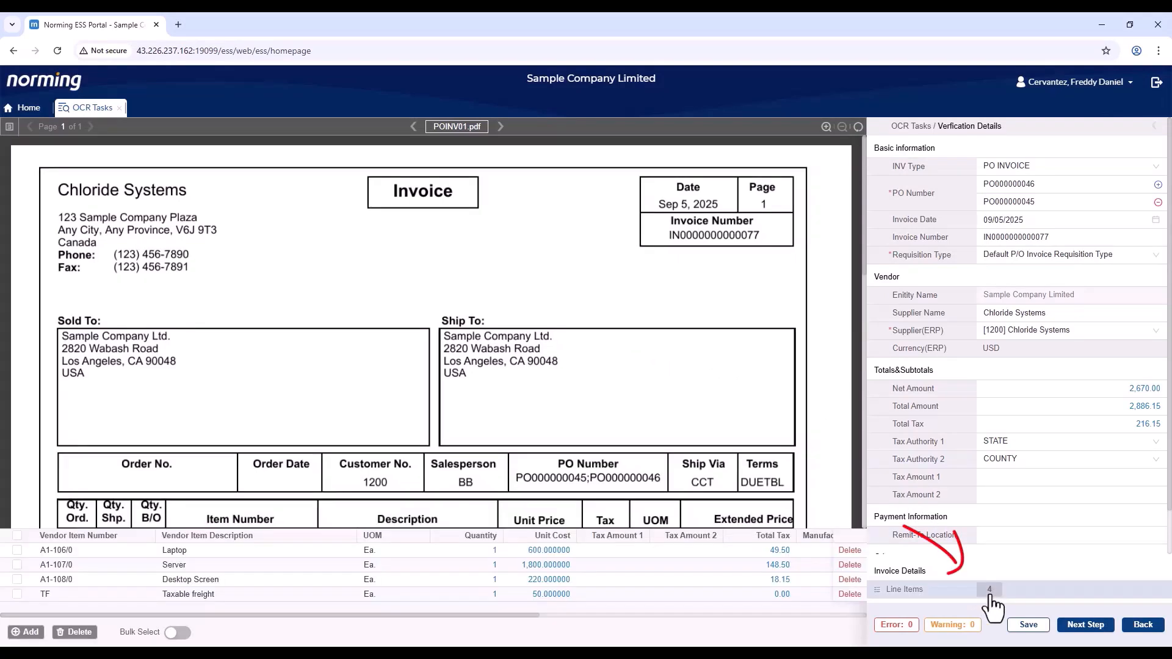
pyautogui.scroll(-3, 487, 453)
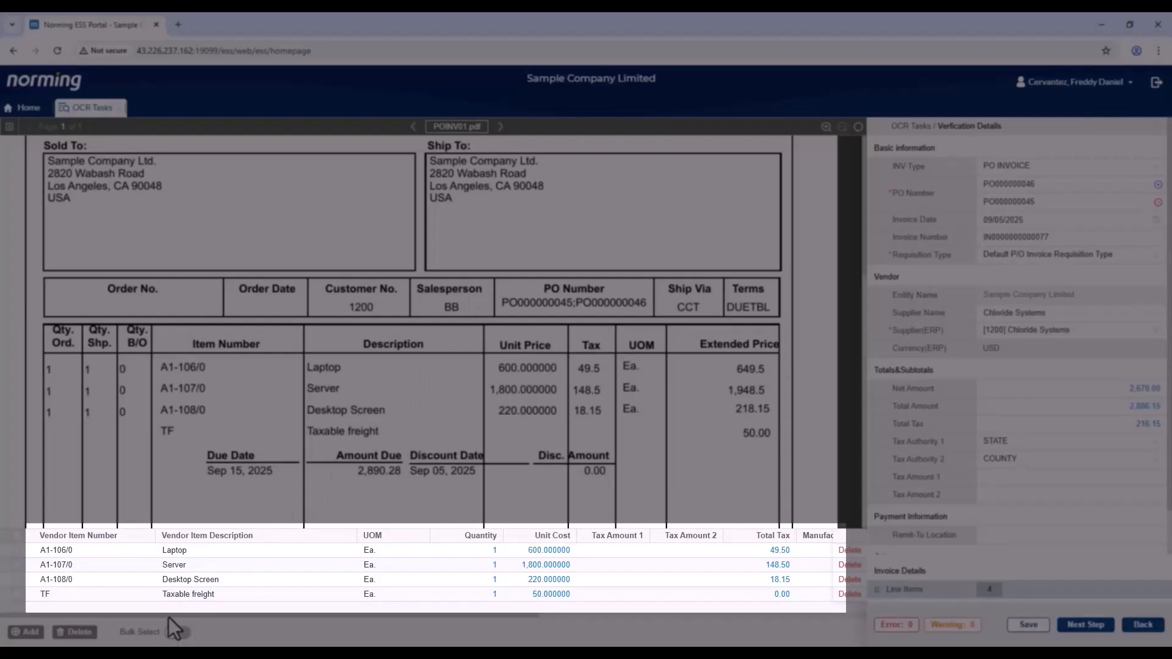
pyautogui.moveTo(171, 614); pyautogui.dragTo(503, 603)
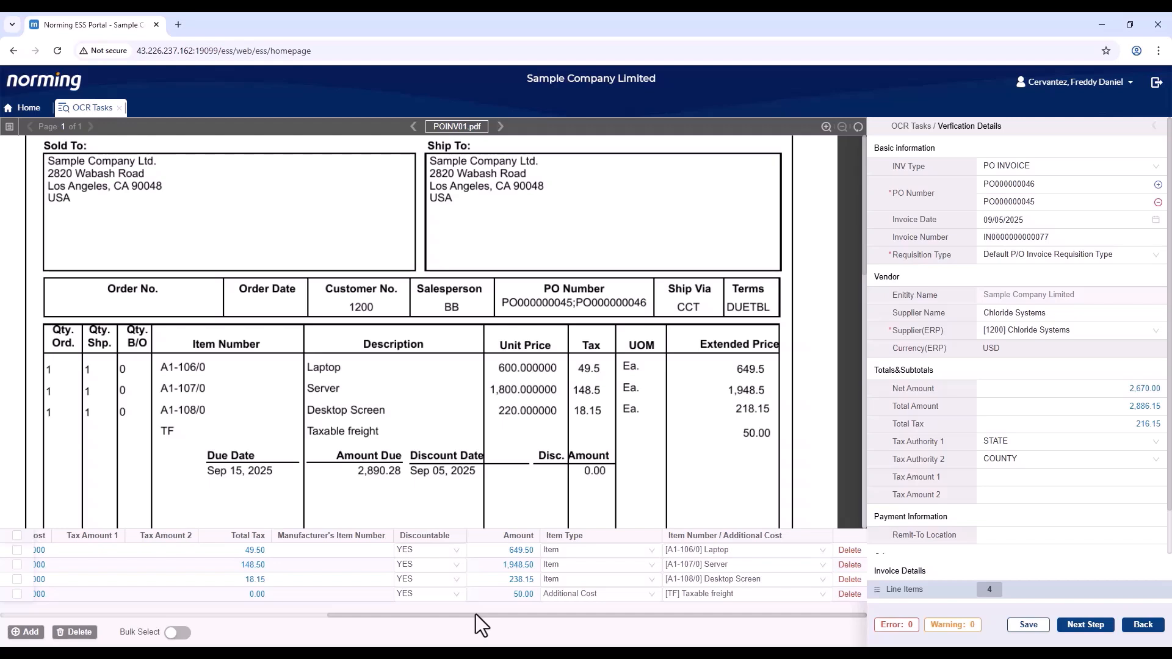
pyautogui.moveTo(475, 614); pyautogui.dragTo(126, 605)
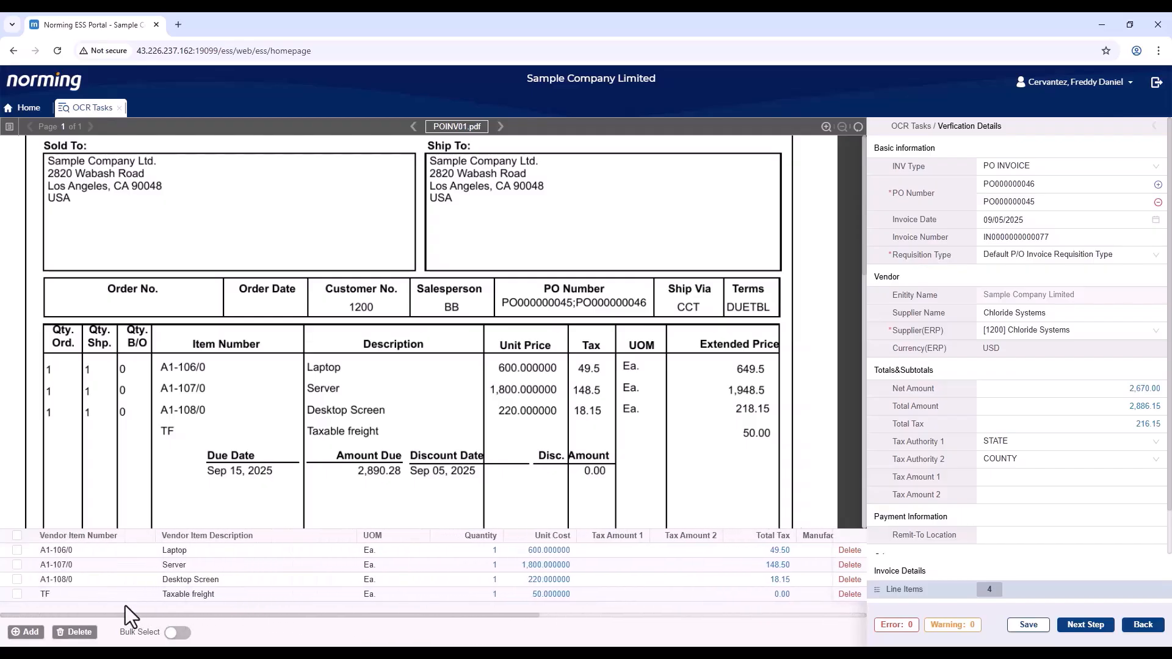
# Capture the A1-106/0 line's vendor item description from the word "Laptop" on the invoice image and save the verification.
pyautogui.click(209, 556)
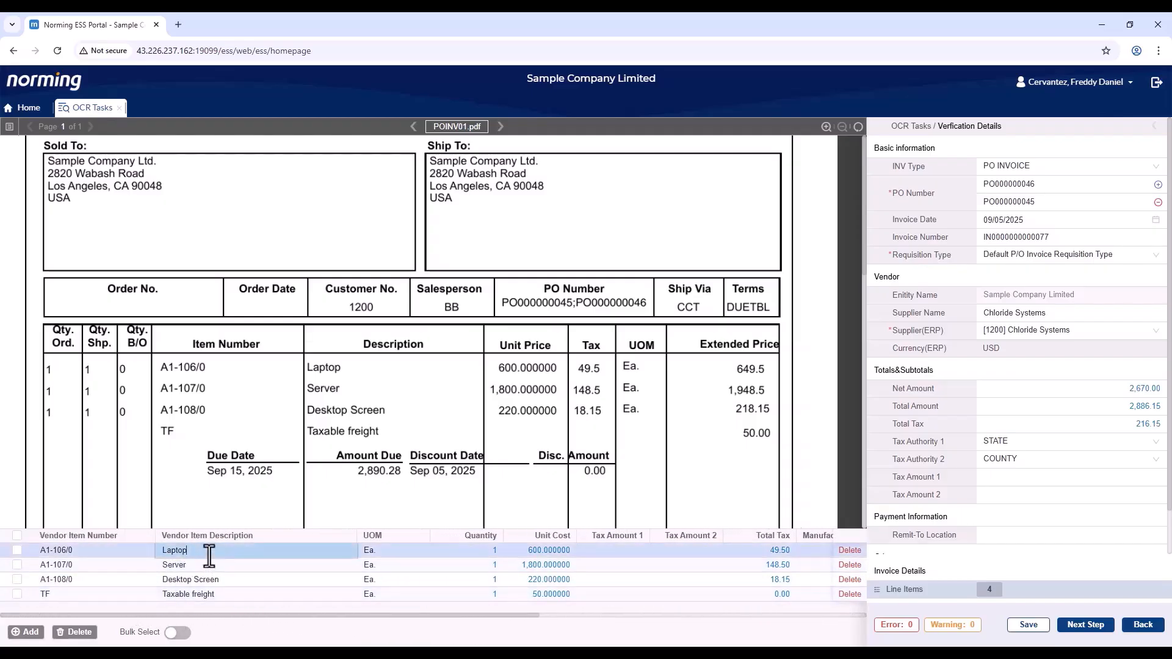
pyautogui.moveTo(304, 375); pyautogui.dragTo(340, 375)
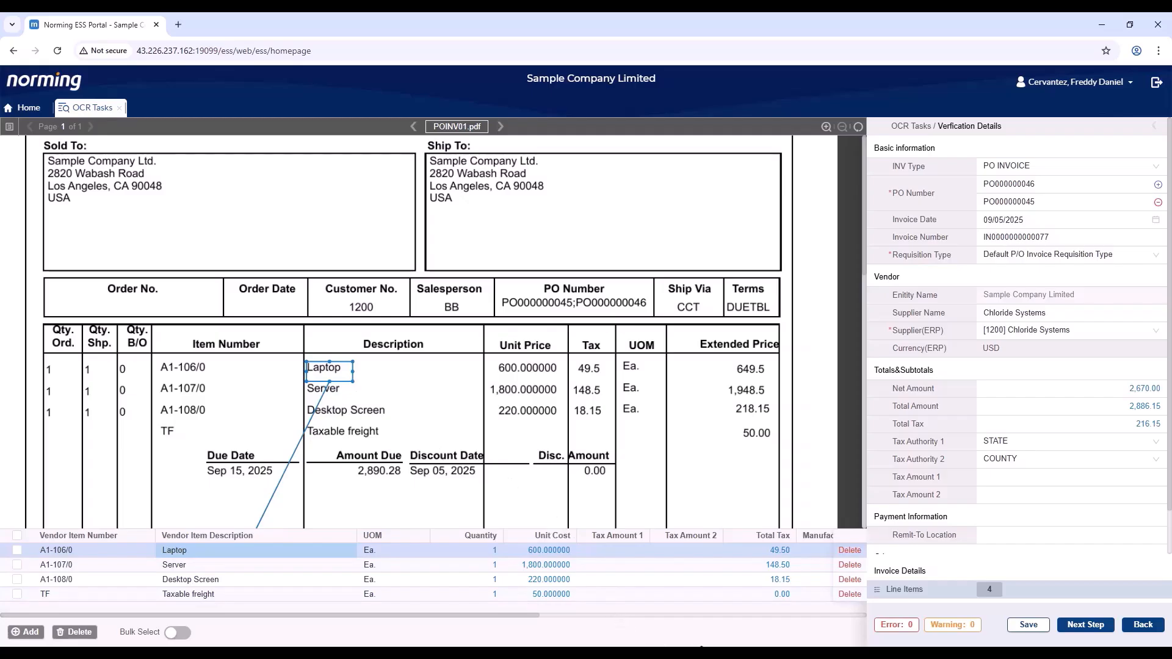
pyautogui.click(1028, 626)
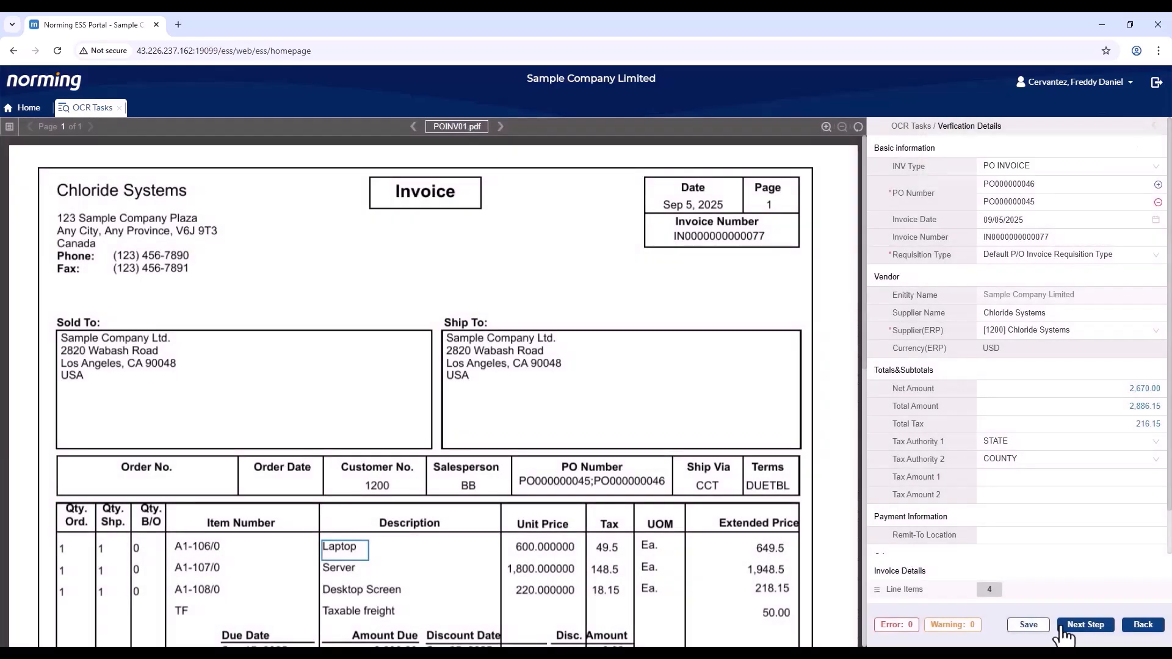
# Proceed to the match details for POINV01.pdf and review the invoice's primary information, collapsing it when done.
pyautogui.click(1067, 625)
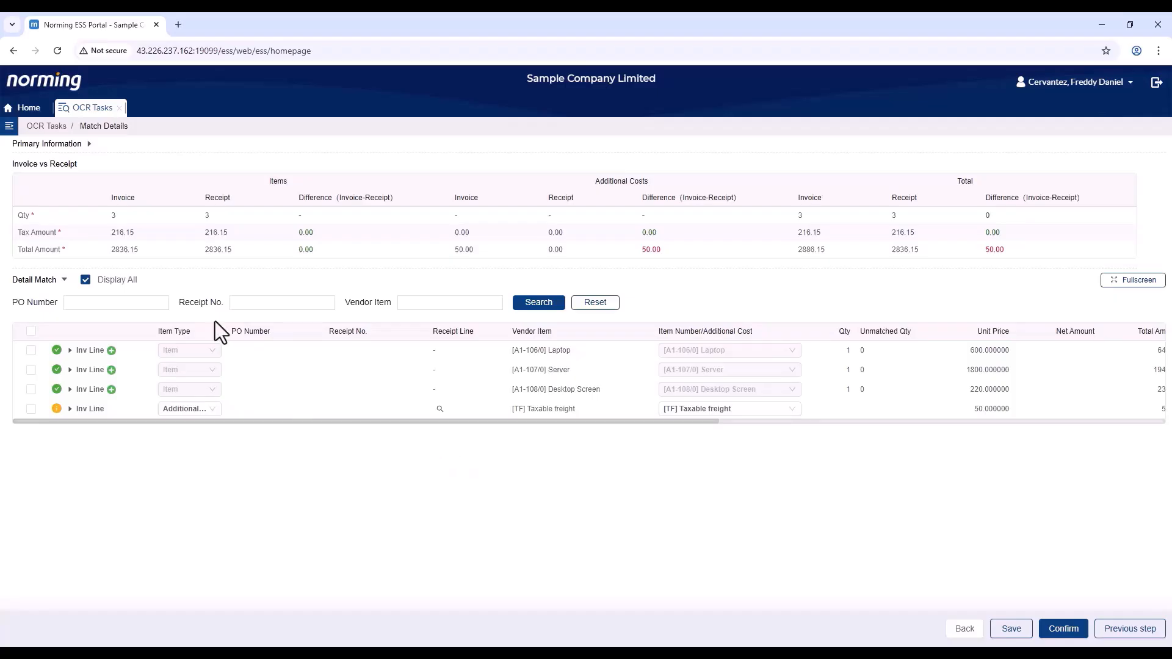
pyautogui.click(92, 147)
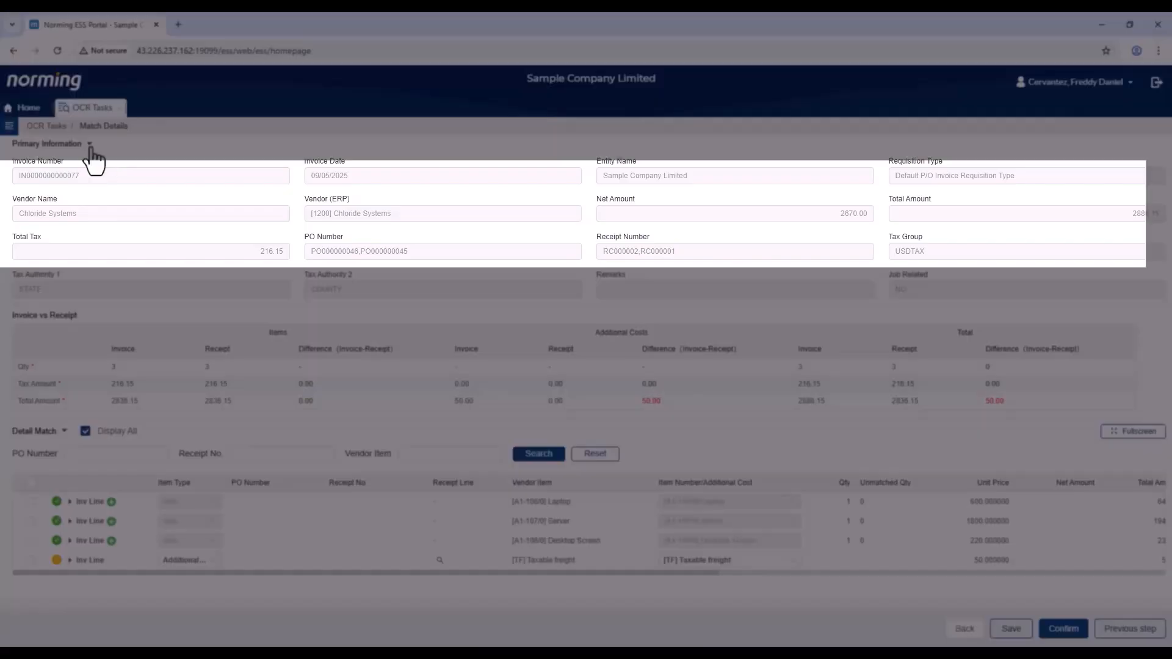
pyautogui.click(90, 146)
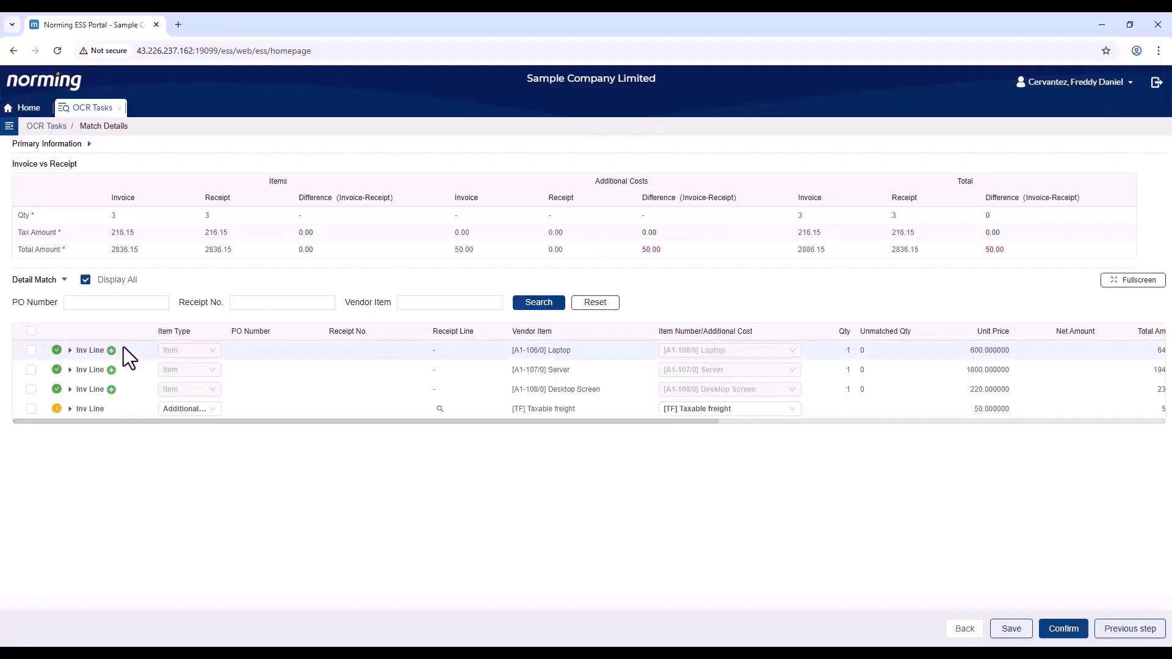
# Expand the Laptop, Server and Desktop Screen invoice lines and review the details of their matched receipt lines.
pyautogui.click(70, 351)
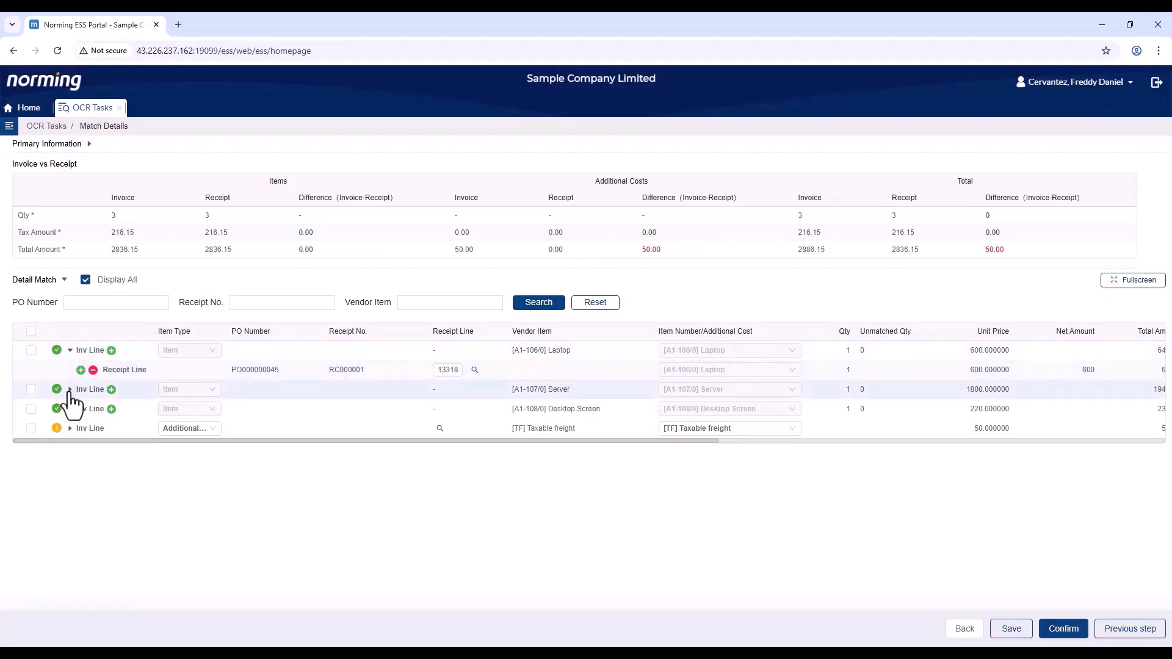
pyautogui.click(70, 390)
pyautogui.click(69, 428)
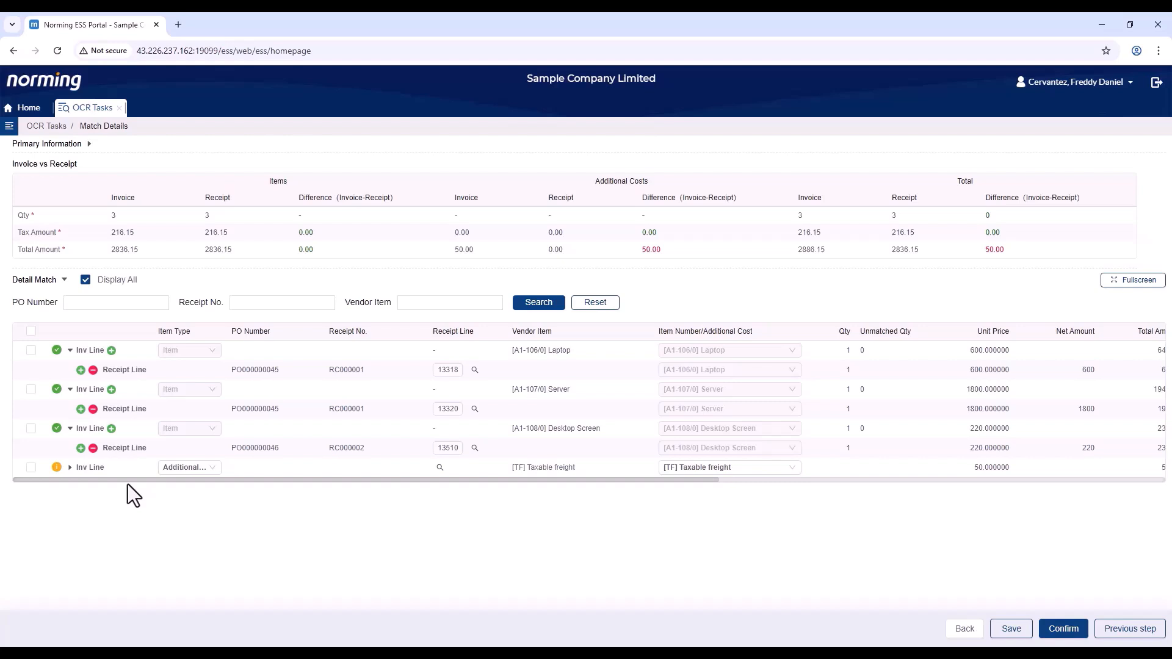
pyautogui.moveTo(156, 478); pyautogui.dragTo(221, 478)
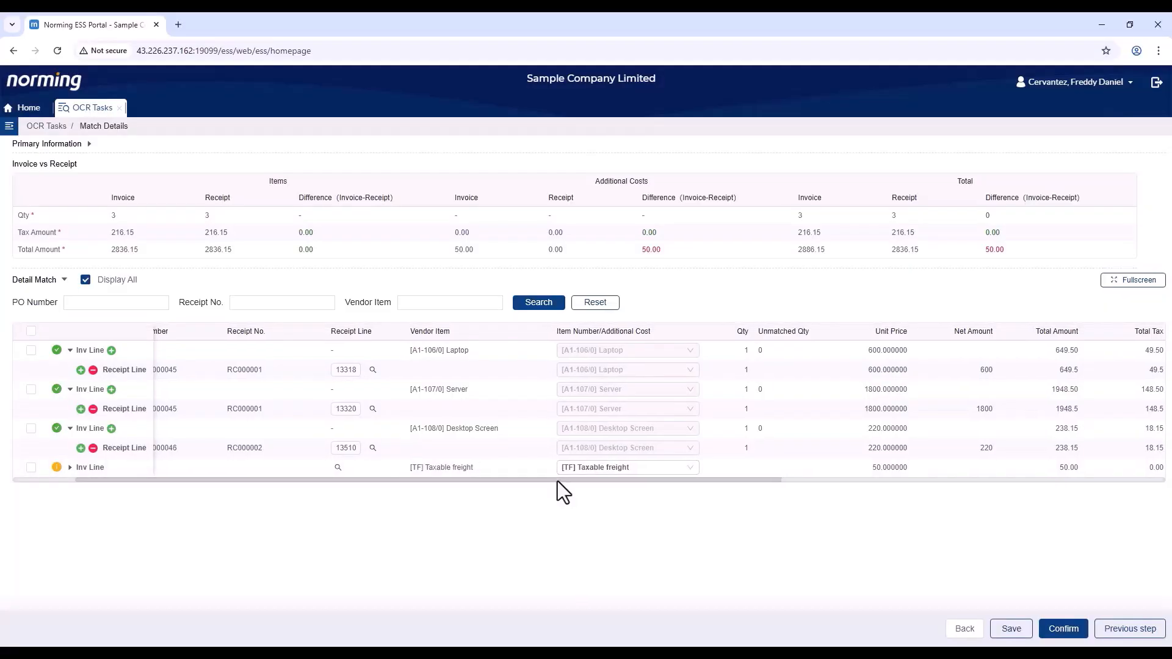
pyautogui.moveTo(557, 481); pyautogui.dragTo(449, 482)
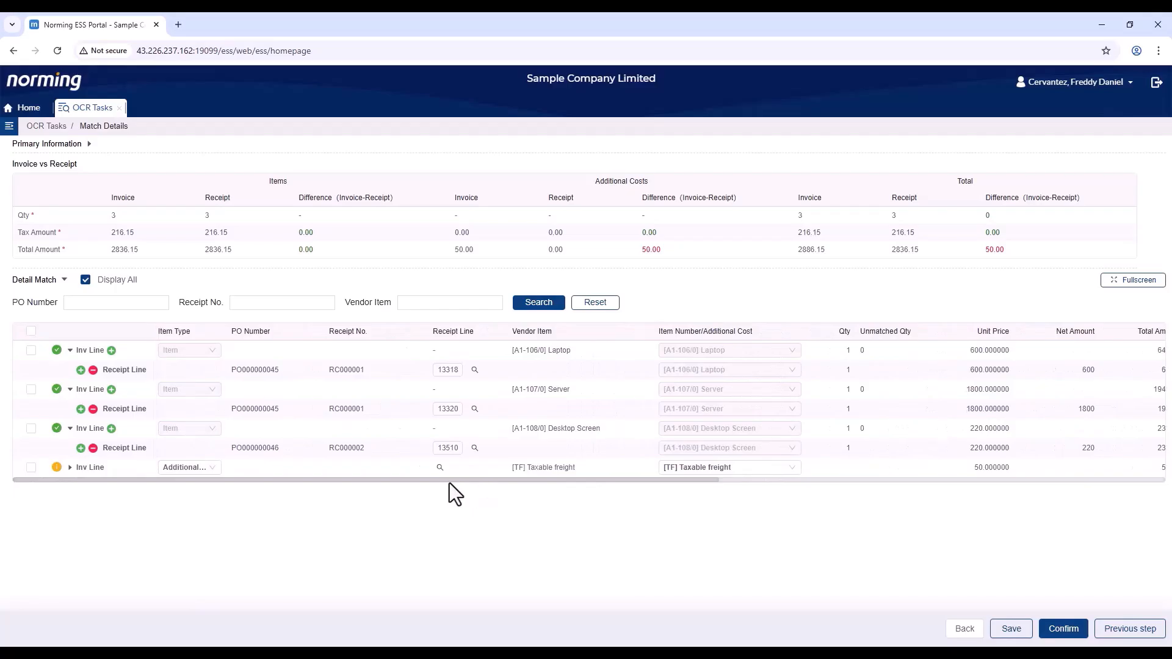
# Review the taxable freight line's additional cost options, switch its item type to Item, and check which items are offered.
pyautogui.click(792, 469)
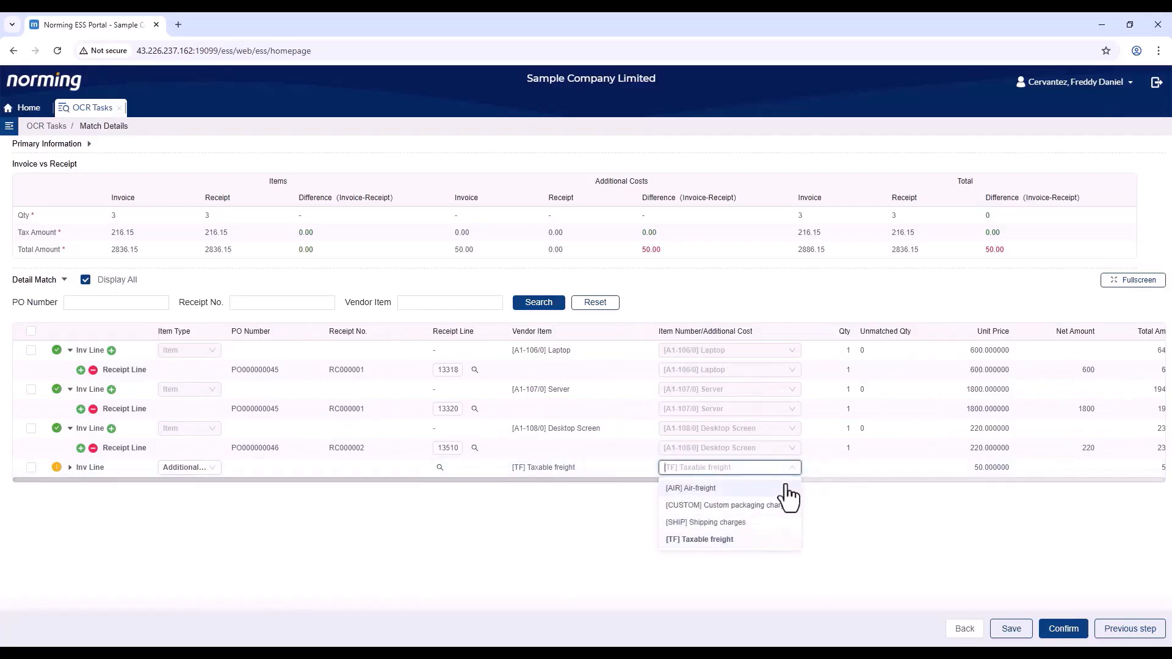
pyautogui.click(577, 528)
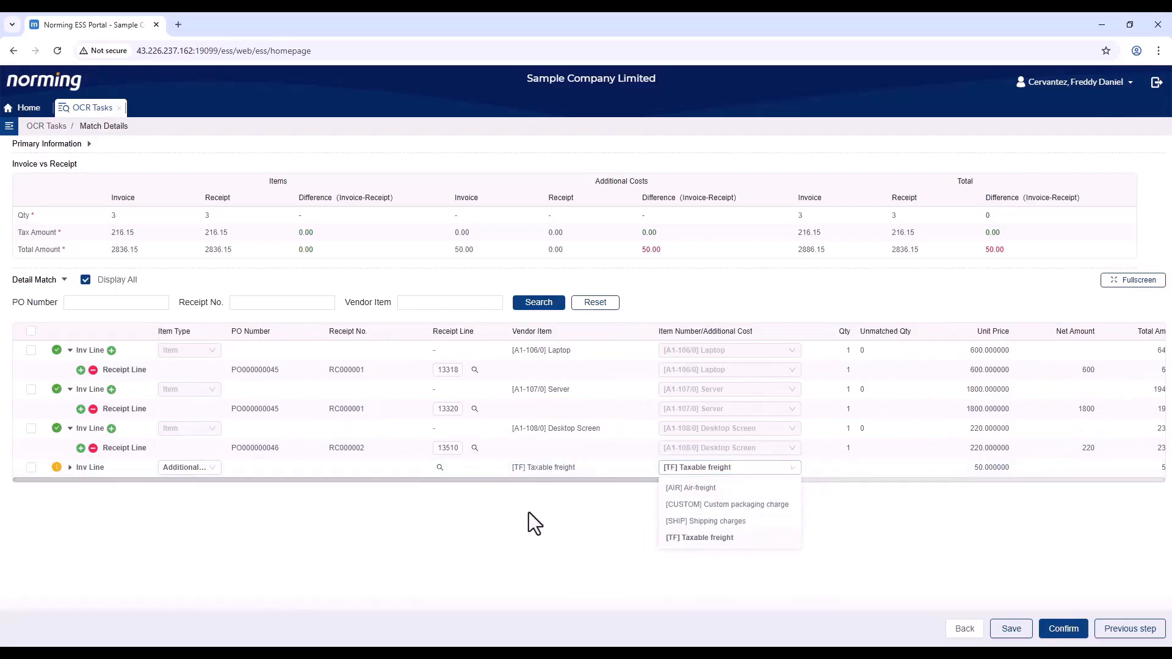
pyautogui.click(208, 467)
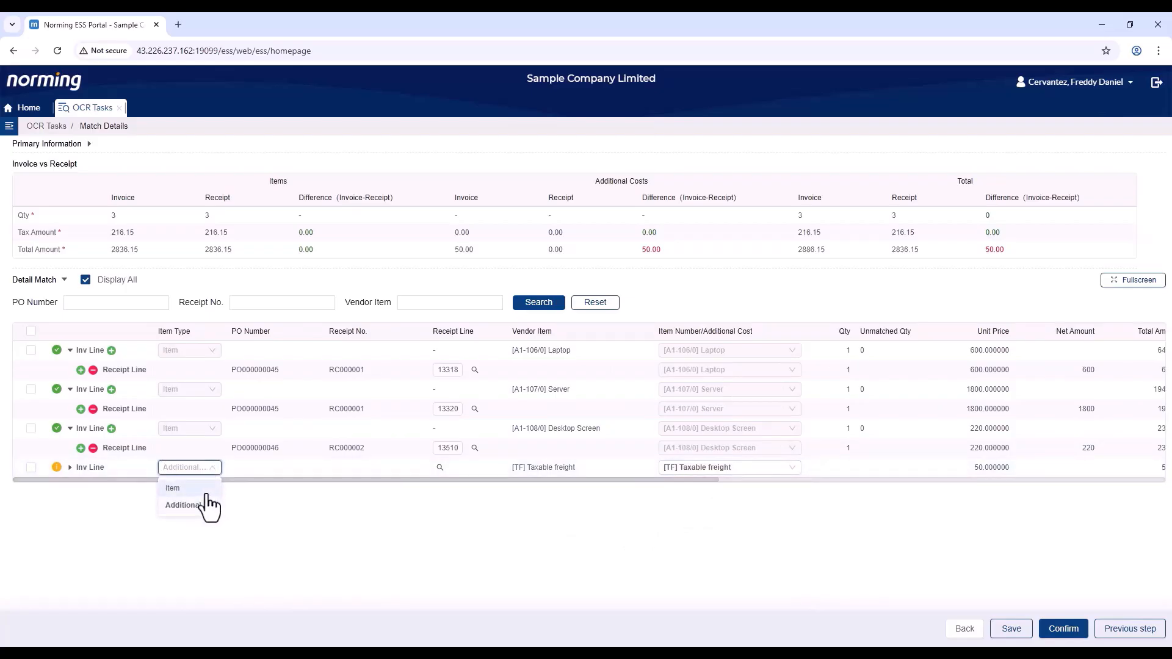
pyautogui.click(209, 488)
pyautogui.click(791, 470)
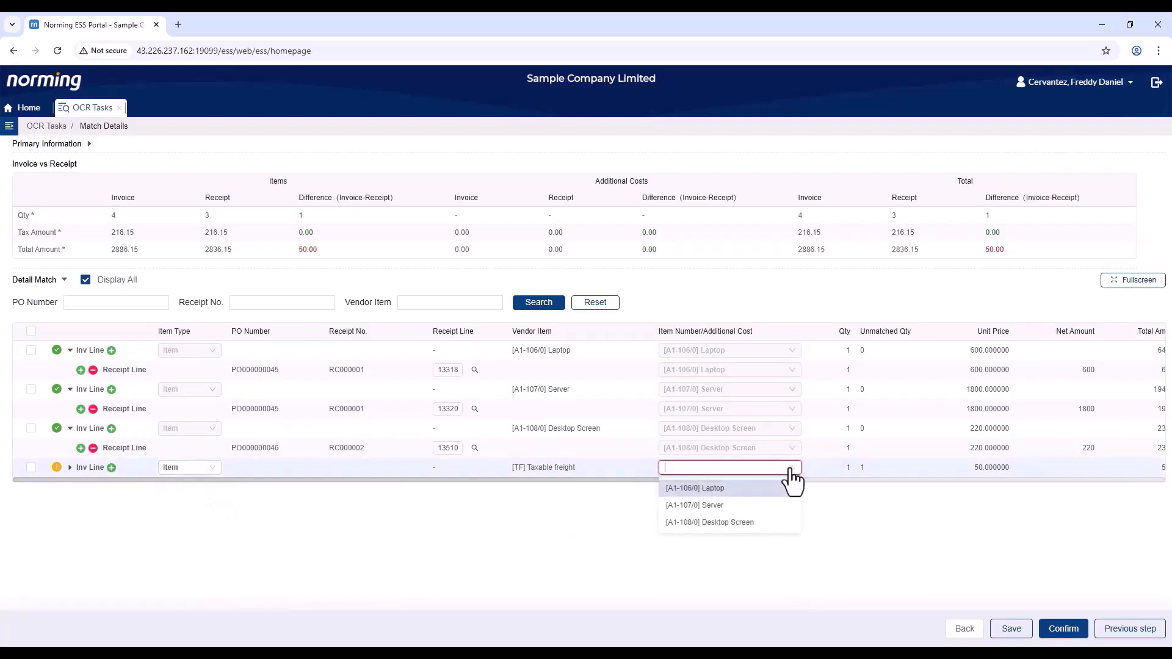
pyautogui.click(499, 504)
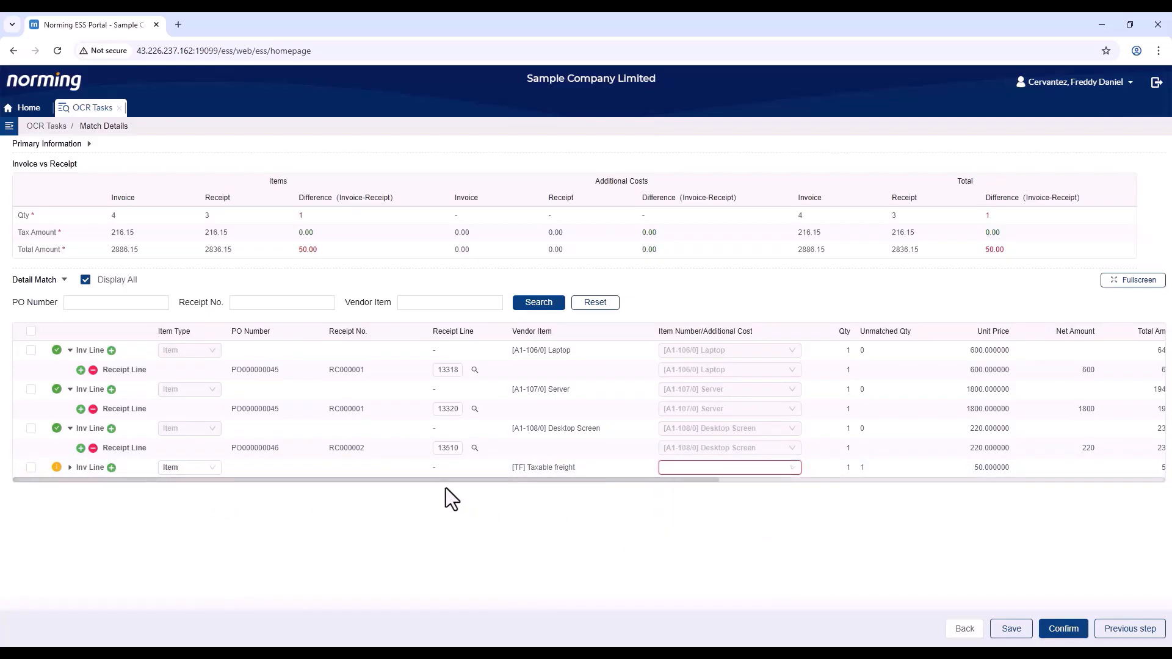
# Return the freight line's item type to additional cost and select [TF] Taxable freight as its cost.
pyautogui.click(208, 470)
pyautogui.click(244, 505)
pyautogui.click(743, 468)
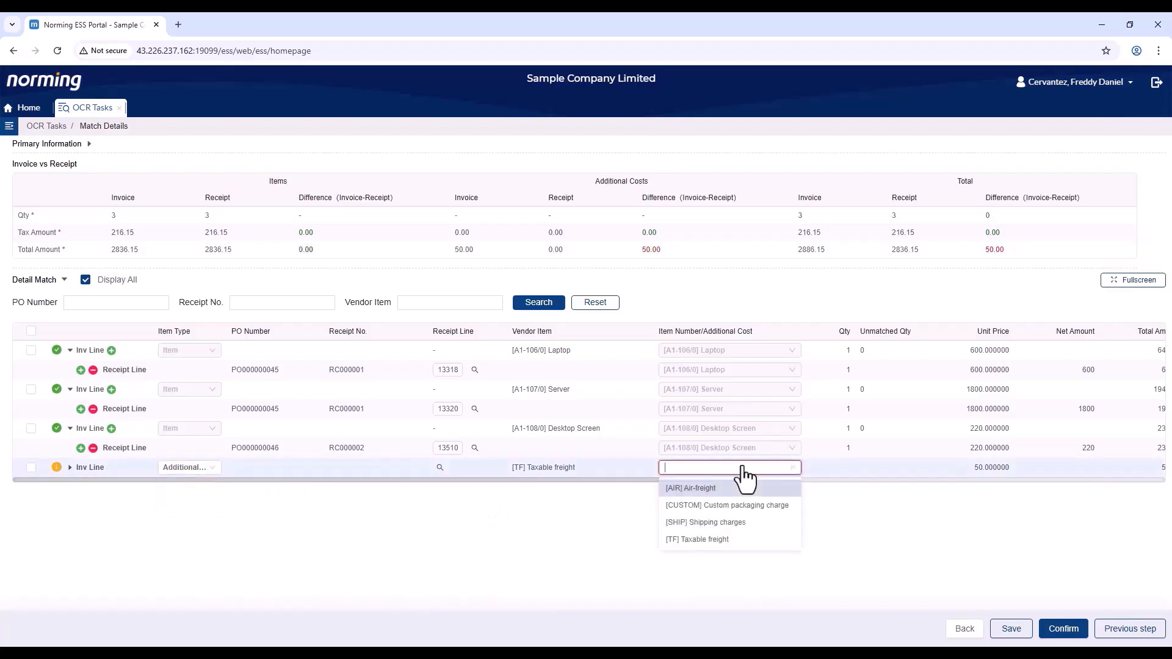
pyautogui.click(708, 539)
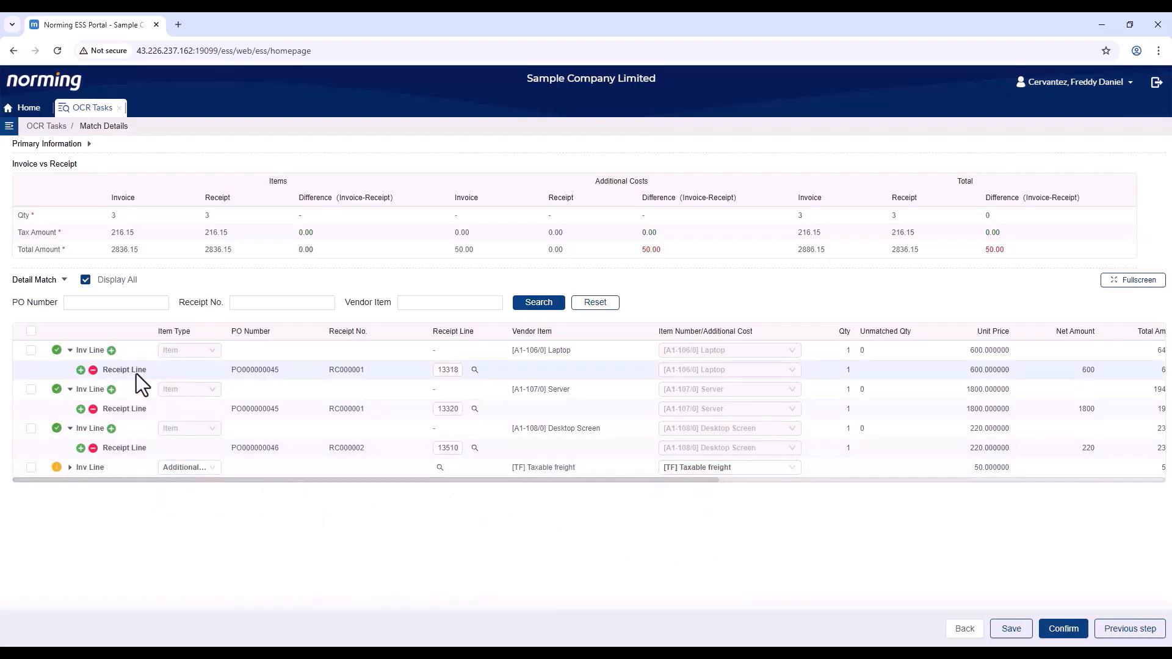
# Review the receipt lines available for matching to the Laptop invoice line and cancel the selection.
pyautogui.click(80, 370)
pyautogui.moveTo(364, 298); pyautogui.dragTo(495, 307)
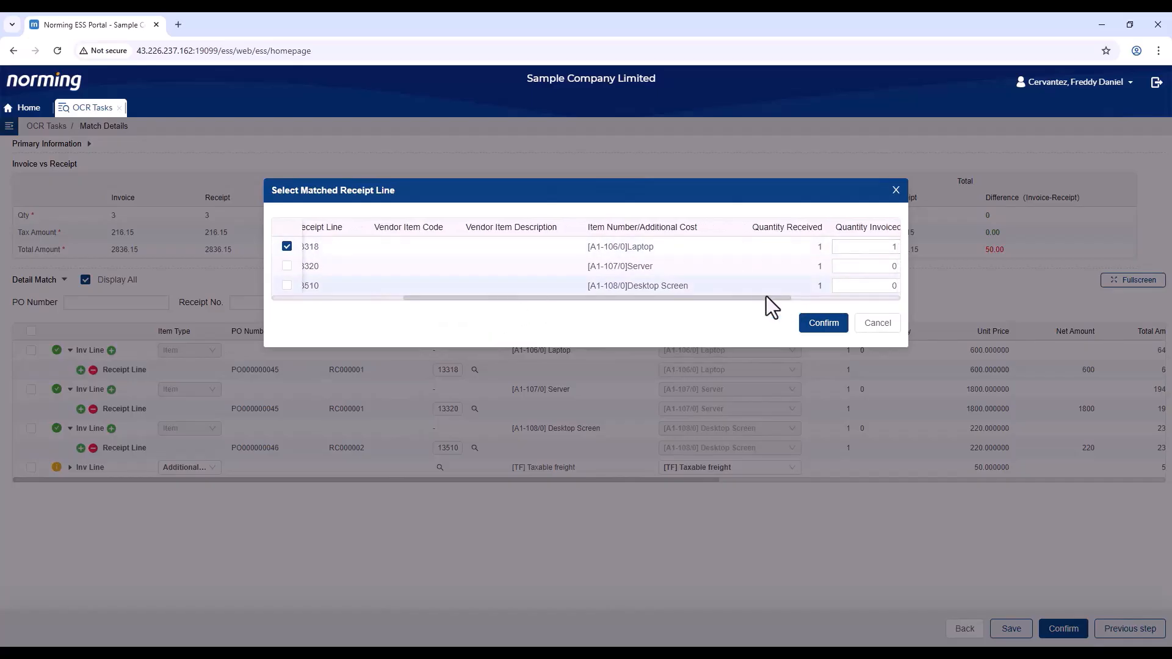
pyautogui.moveTo(749, 301); pyautogui.dragTo(510, 302)
pyautogui.click(857, 248)
pyautogui.press('BackSpace')
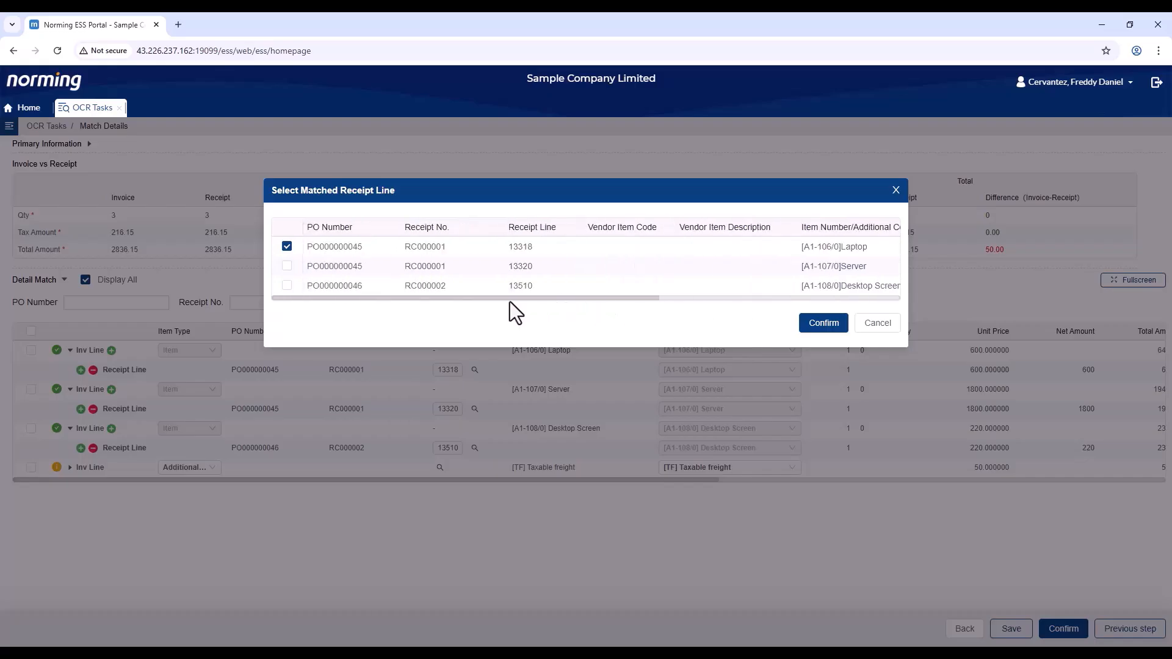
pyautogui.click(287, 267)
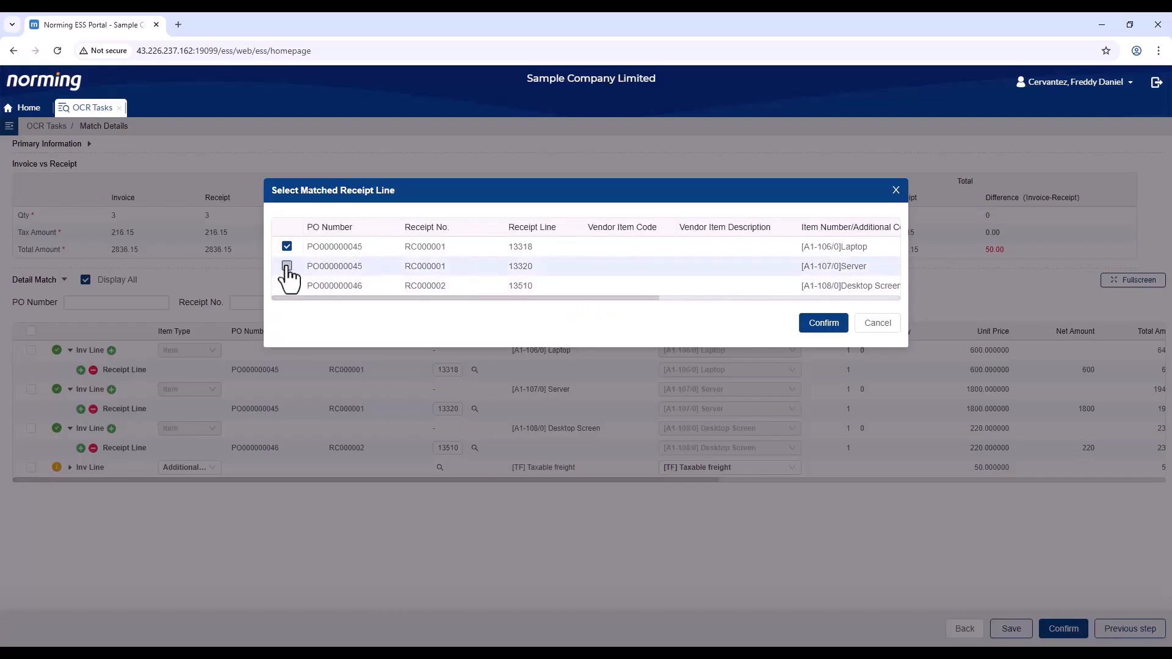
pyautogui.click(877, 323)
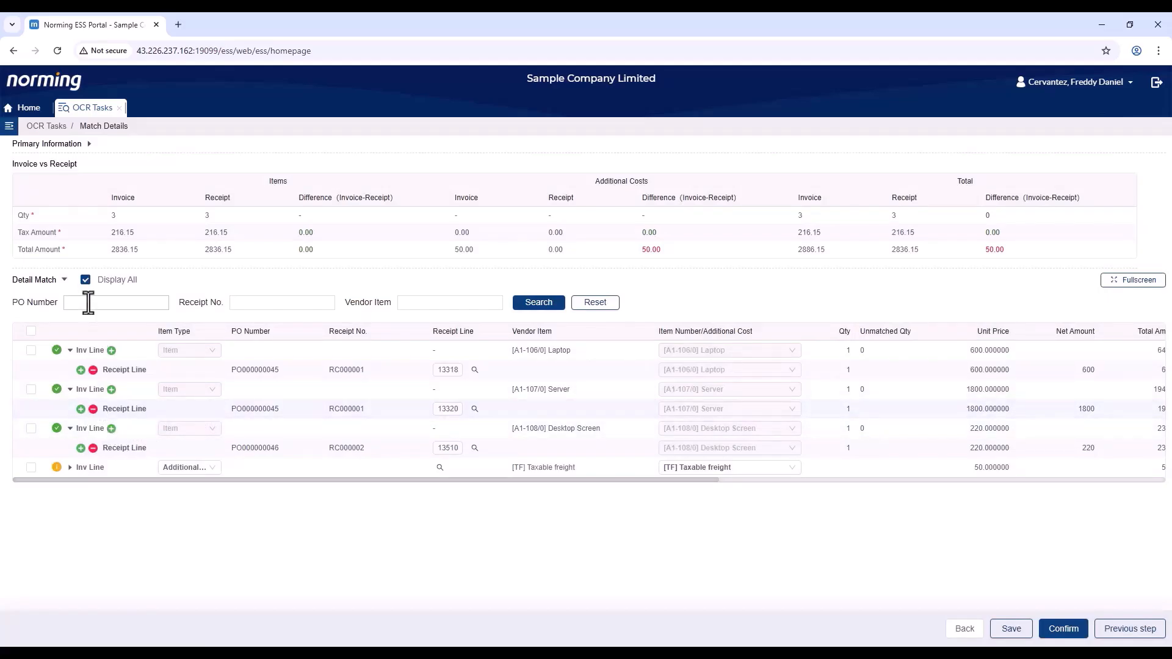
# Switch Display All off and on, and filter the detail match by PO number 45, resetting the filter when done.
pyautogui.click(85, 281)
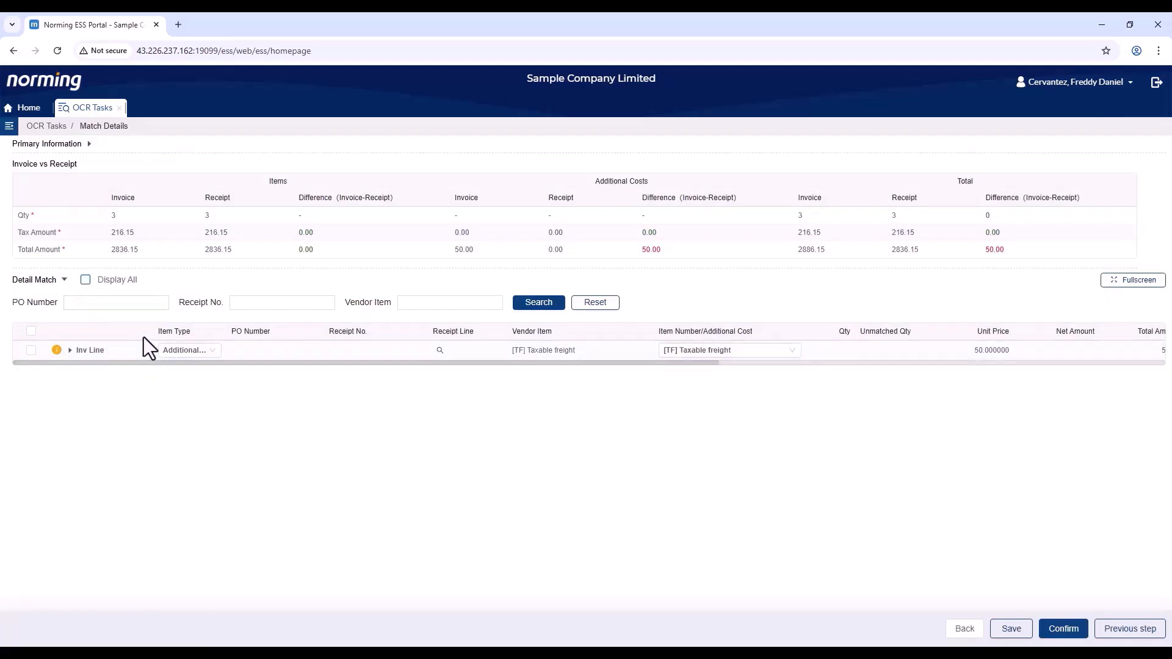
pyautogui.click(101, 280)
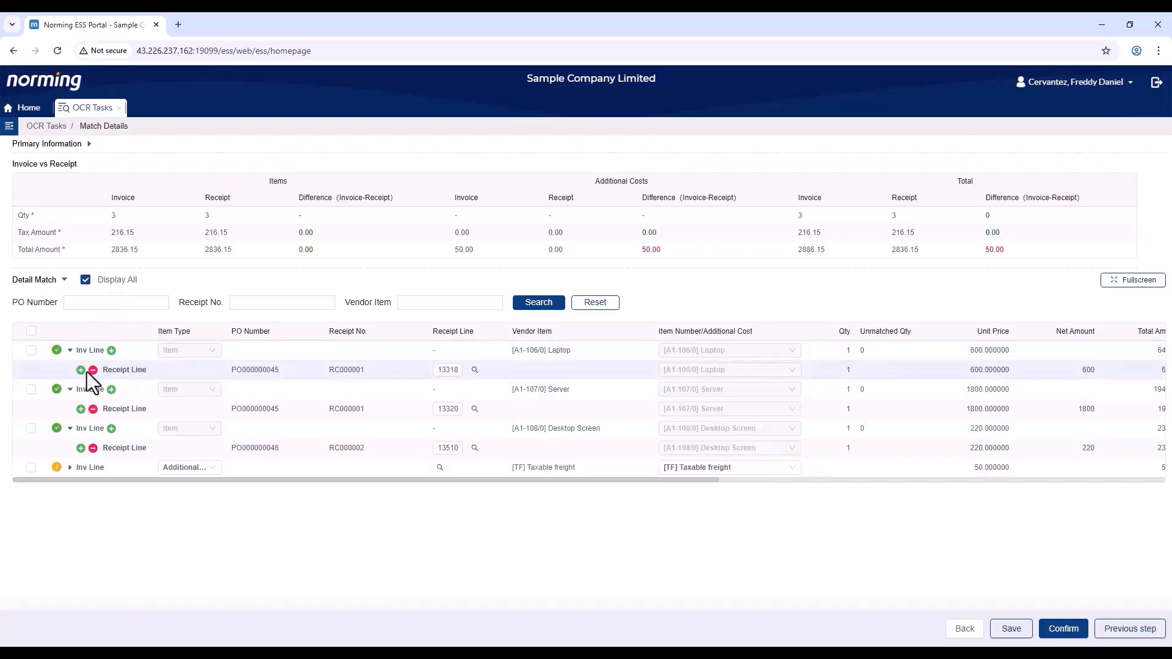
pyautogui.click(112, 302)
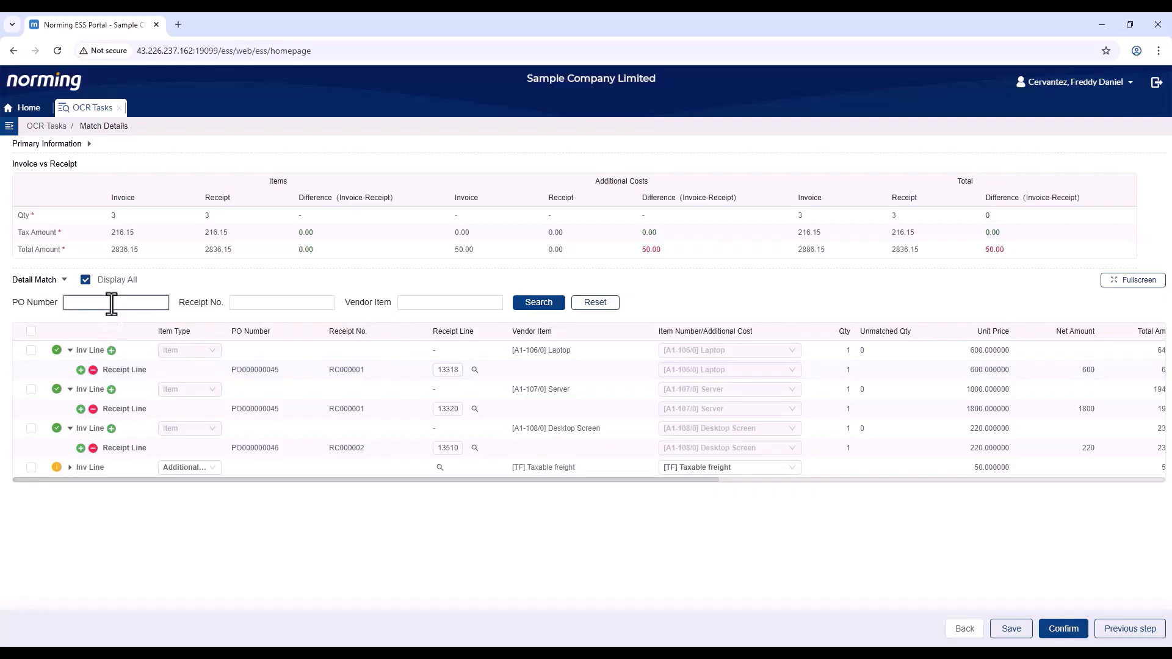
pyautogui.write('45')
pyautogui.press('Return')
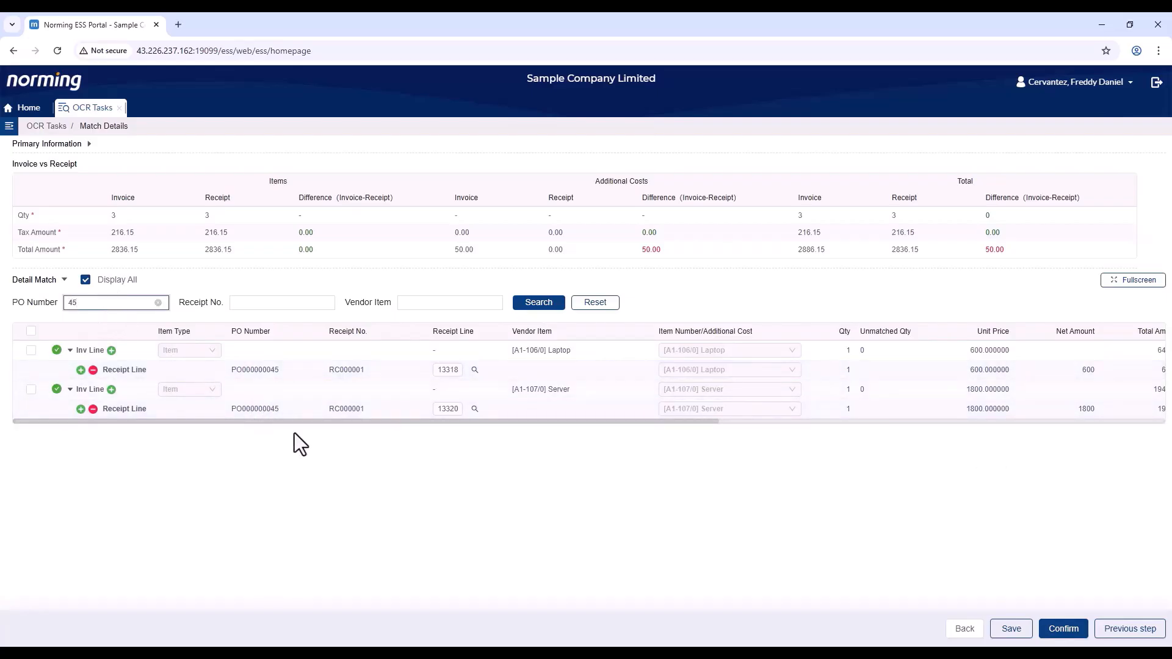
pyautogui.click(602, 308)
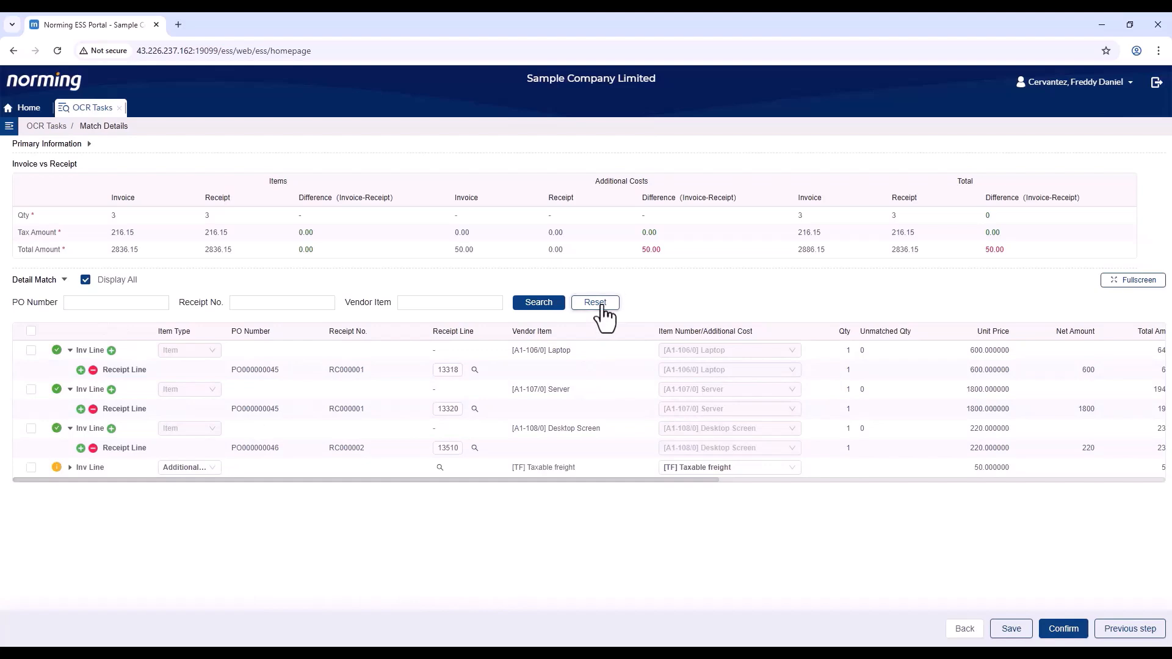
# Confirm the match details and open the generated invoice from the open P/O invoice requisitions.
pyautogui.click(1060, 635)
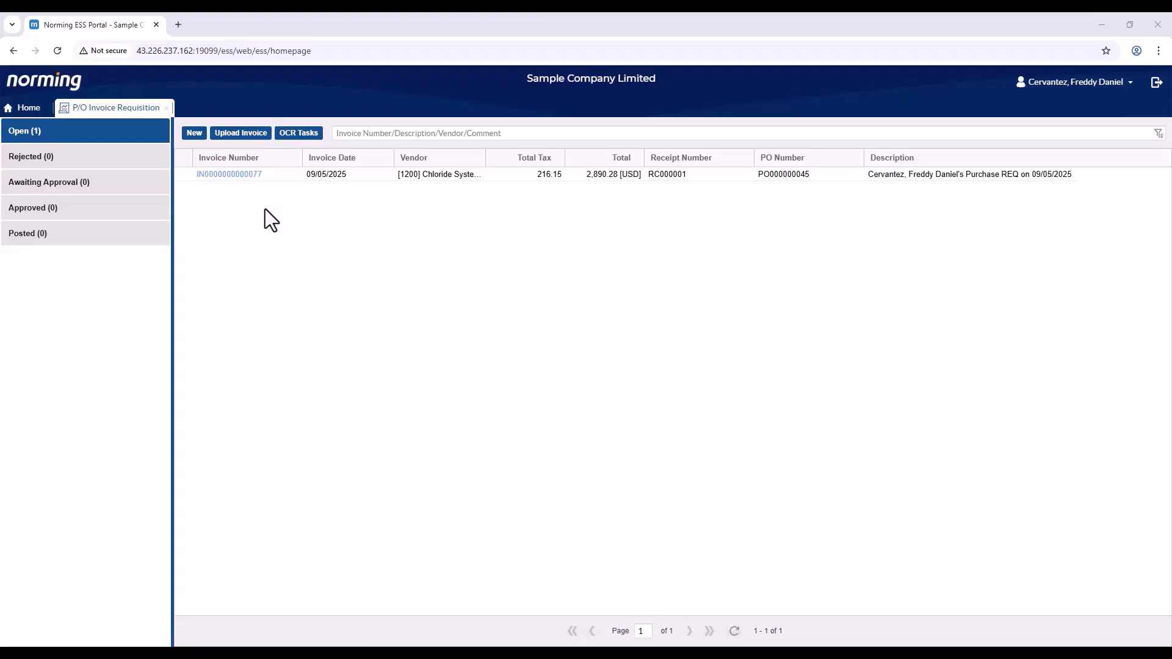
pyautogui.click(249, 178)
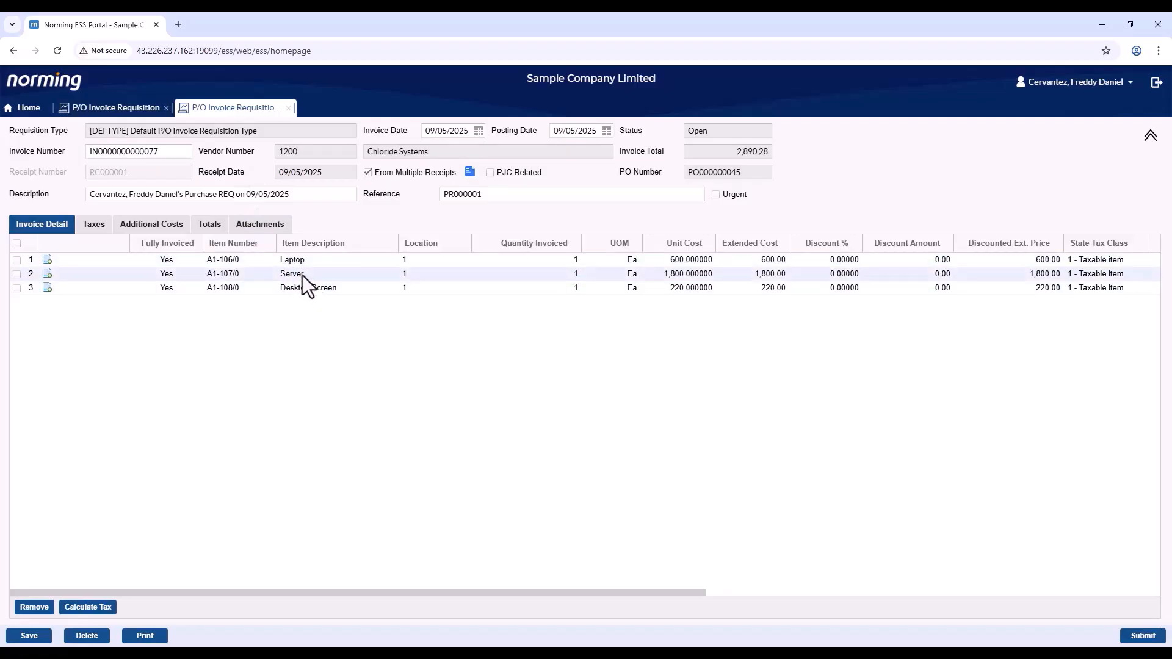
# Drill down from the invoice's multiple receipts to receipt RC000001 and its originating purchase requisition.
pyautogui.click(470, 176)
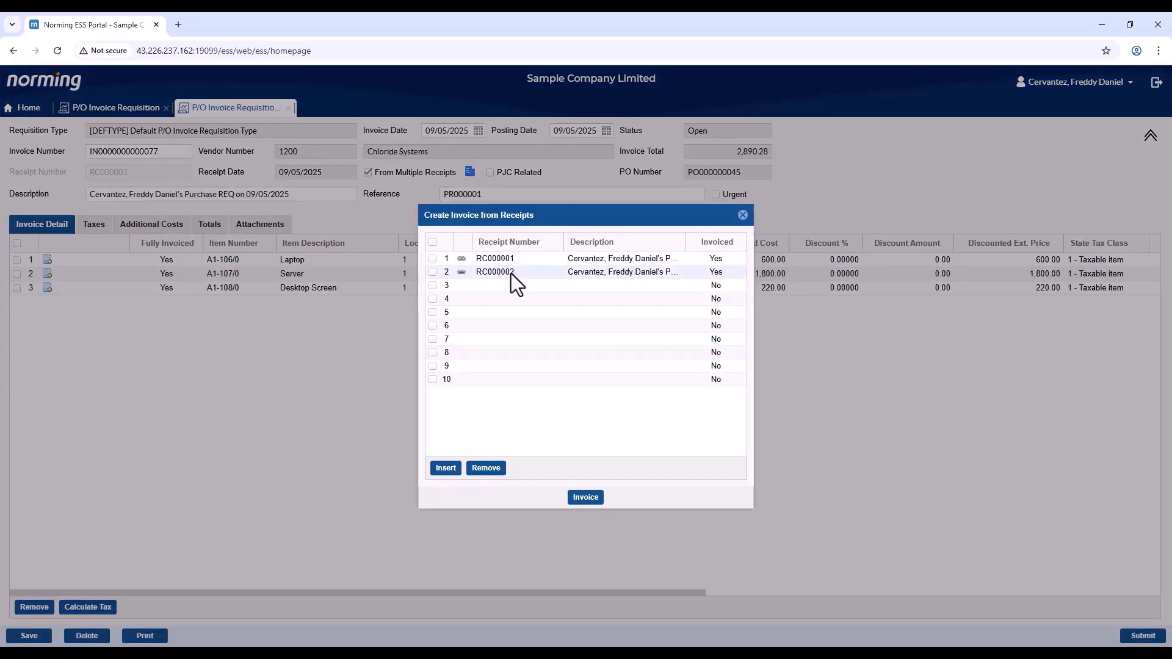
pyautogui.click(463, 259)
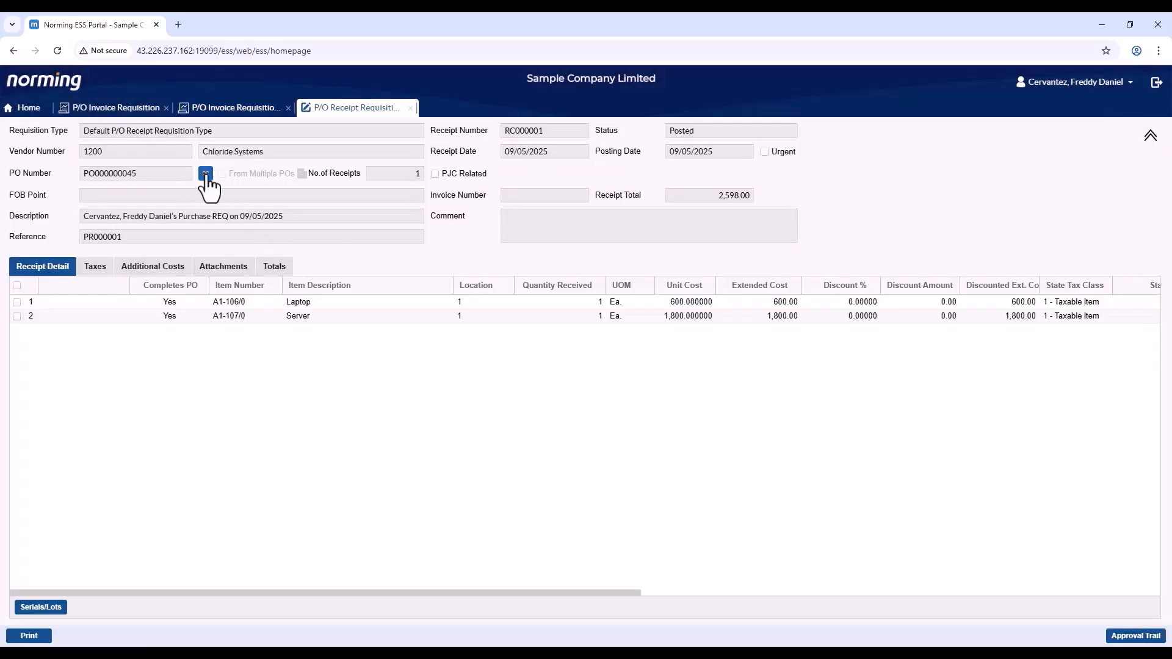
pyautogui.click(206, 174)
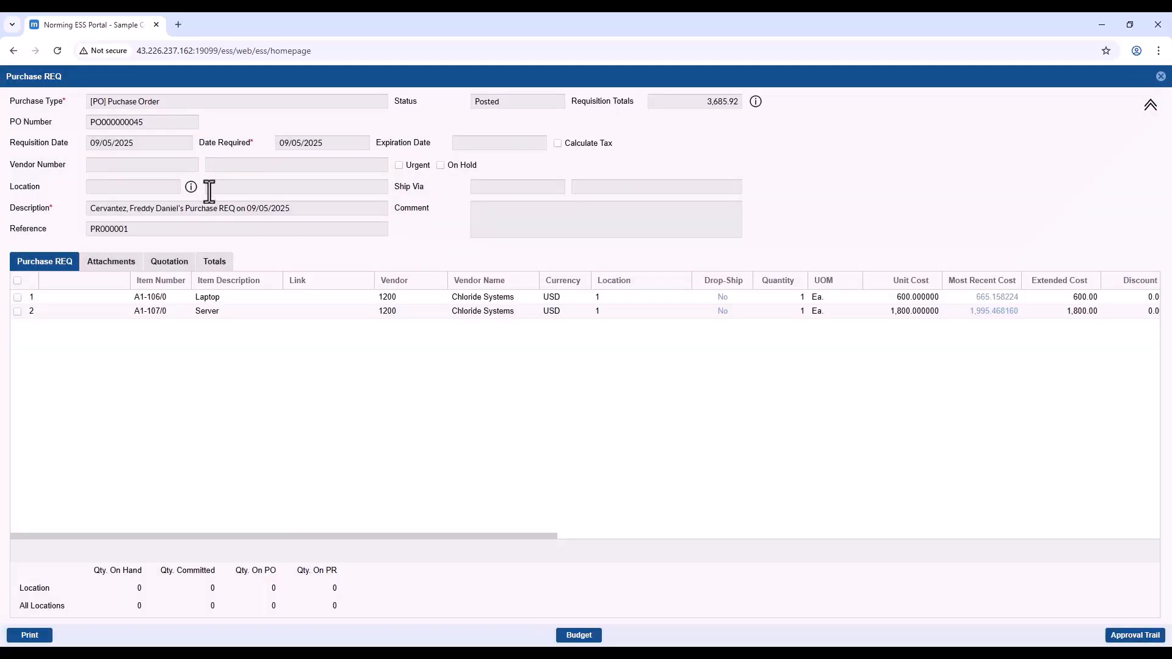
# View the Lenovo laptop image attached to the purchase requisition, and close the requisition and receipt to return to the invoice.
pyautogui.click(120, 269)
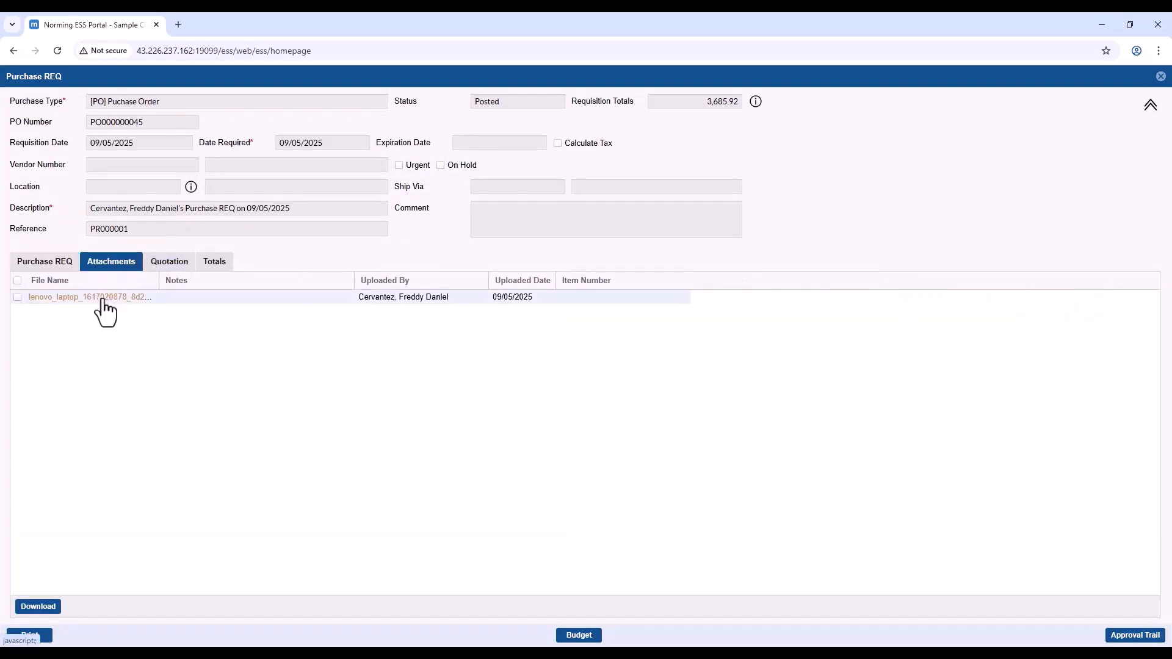
pyautogui.click(102, 298)
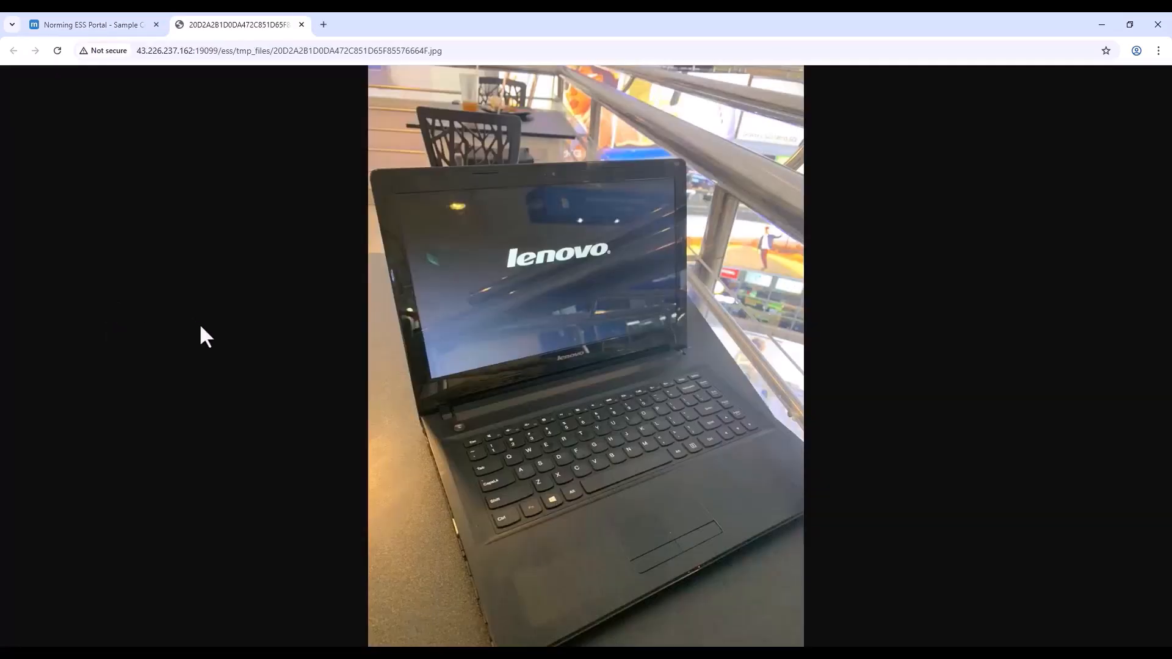
pyautogui.click(302, 25)
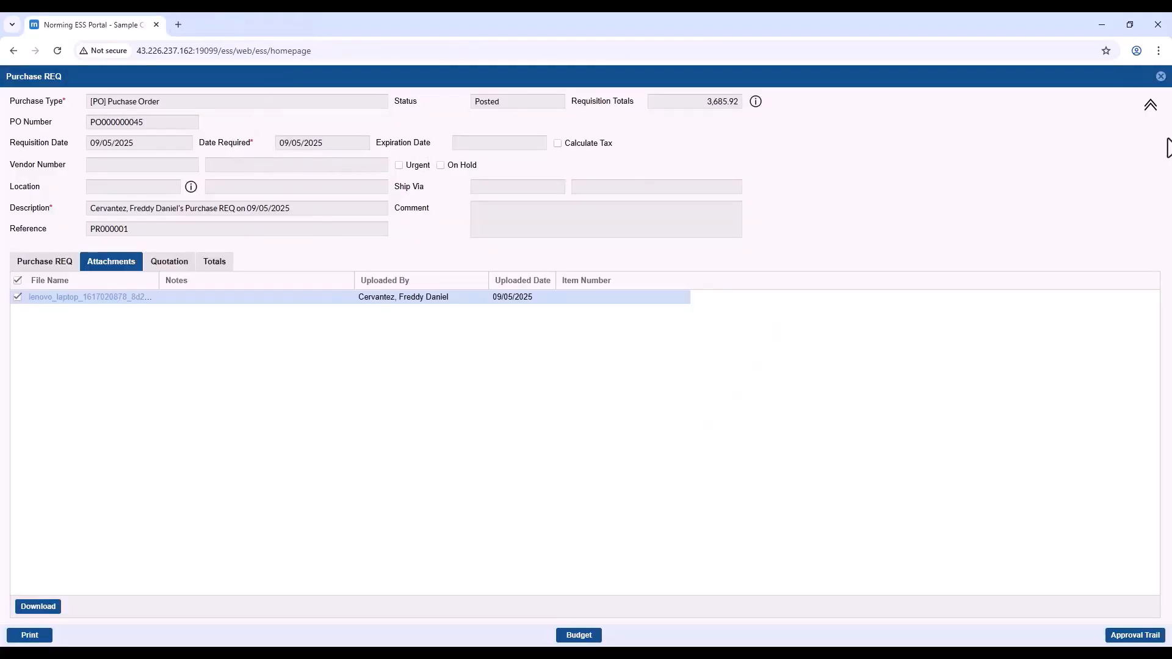
pyautogui.click(1161, 76)
pyautogui.click(411, 108)
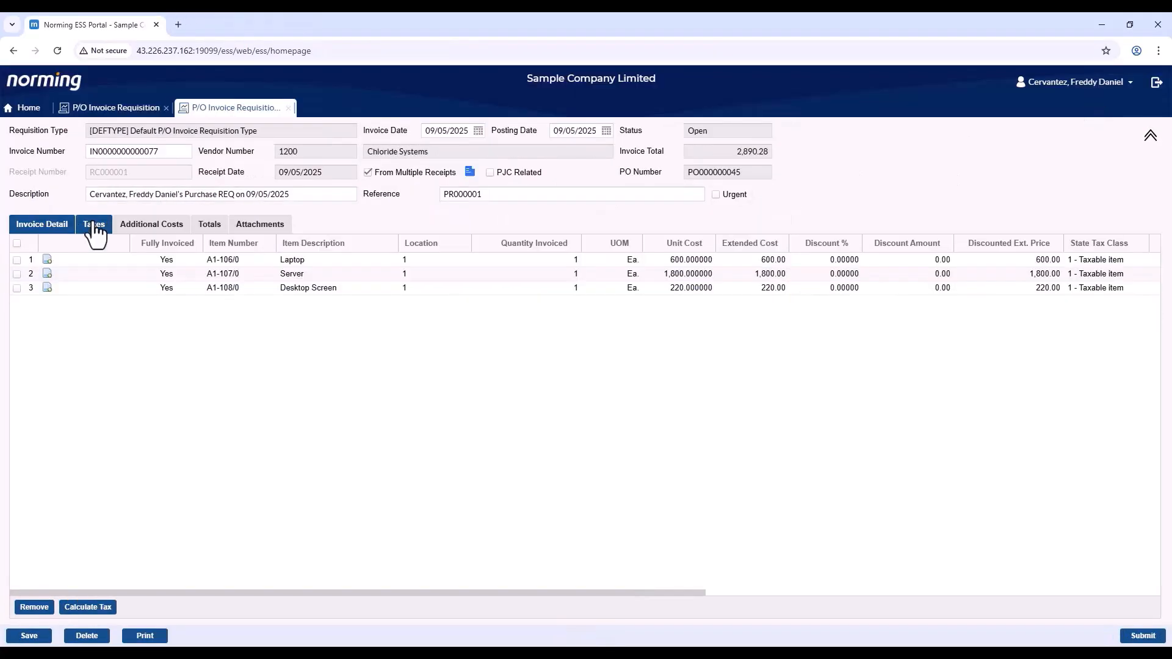
# Review the invoice requisition's taxes, additional costs and totals, and view its attached POINV01.pdf.
pyautogui.click(94, 224)
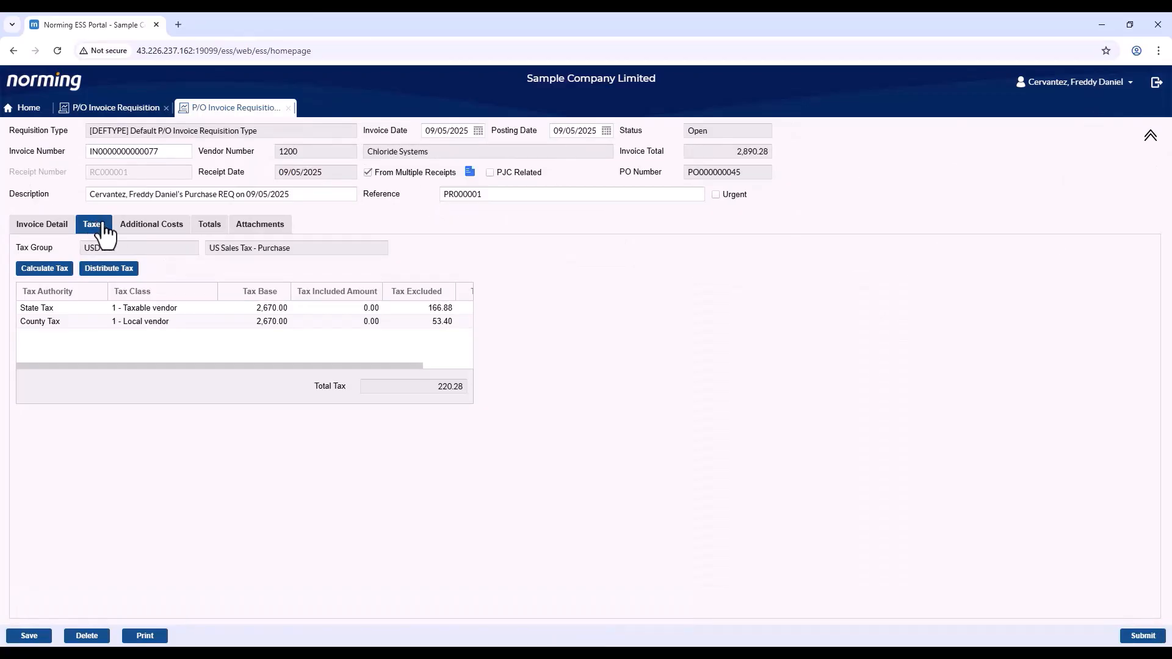
pyautogui.click(136, 235)
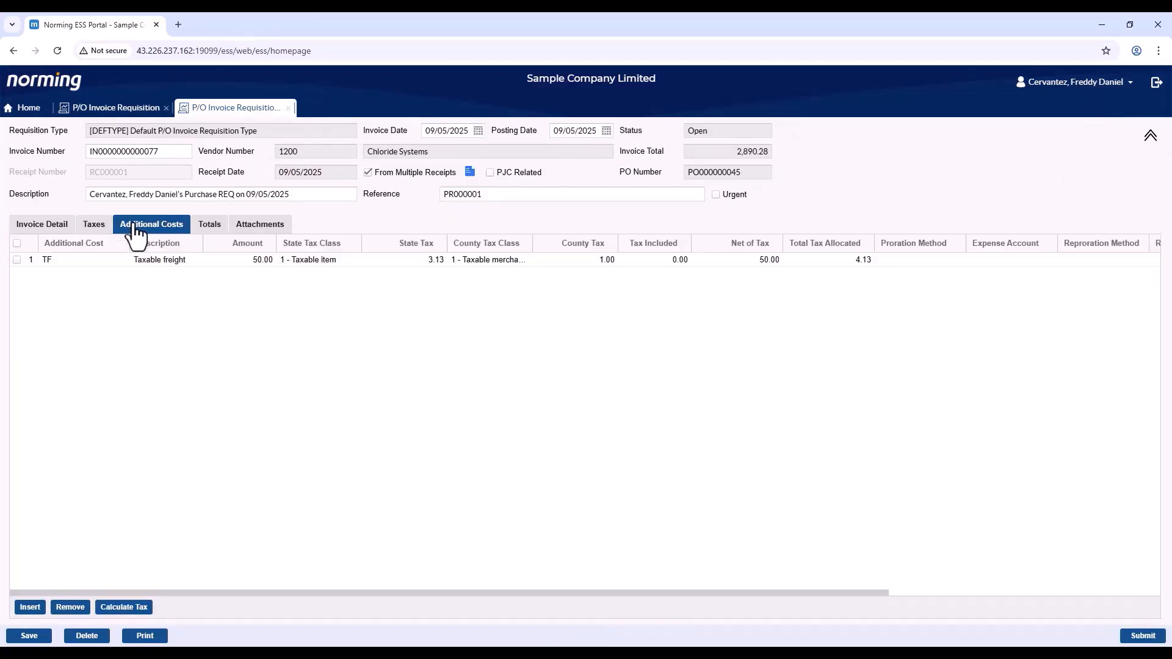
pyautogui.click(201, 236)
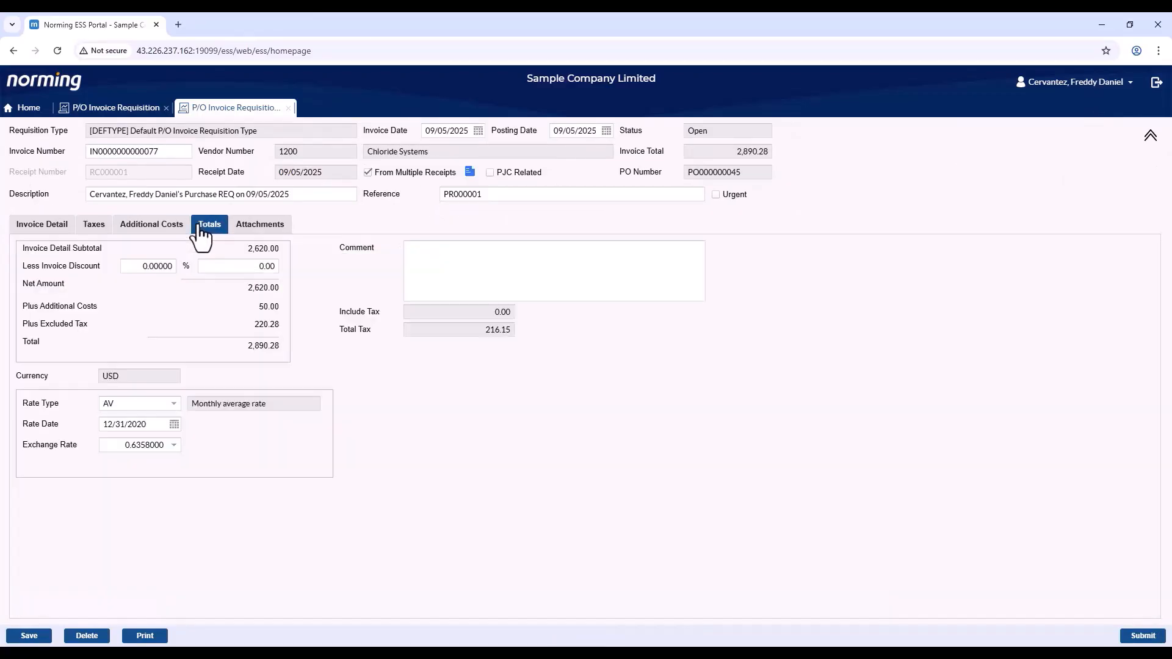
pyautogui.click(261, 235)
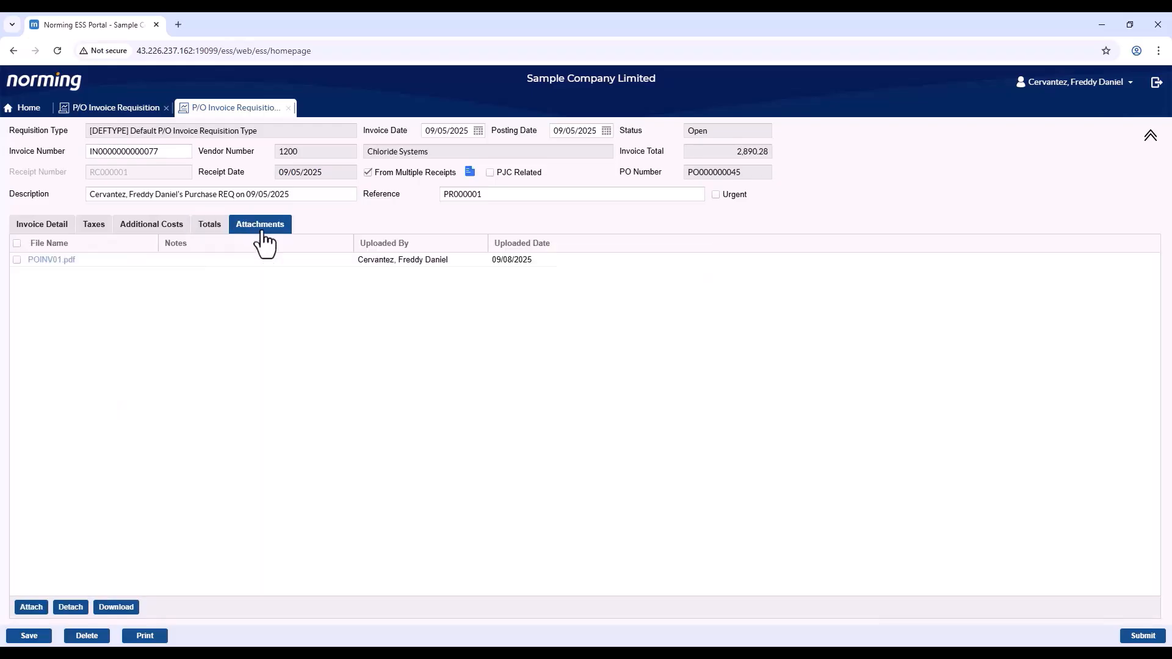
pyautogui.click(66, 262)
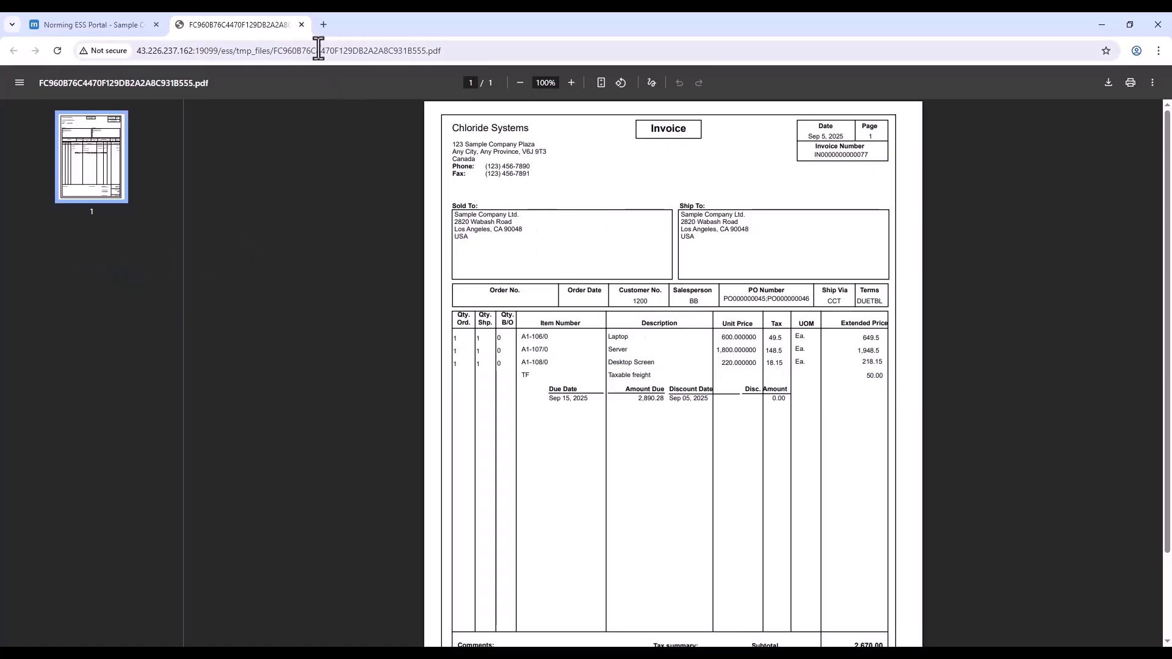
pyautogui.click(301, 25)
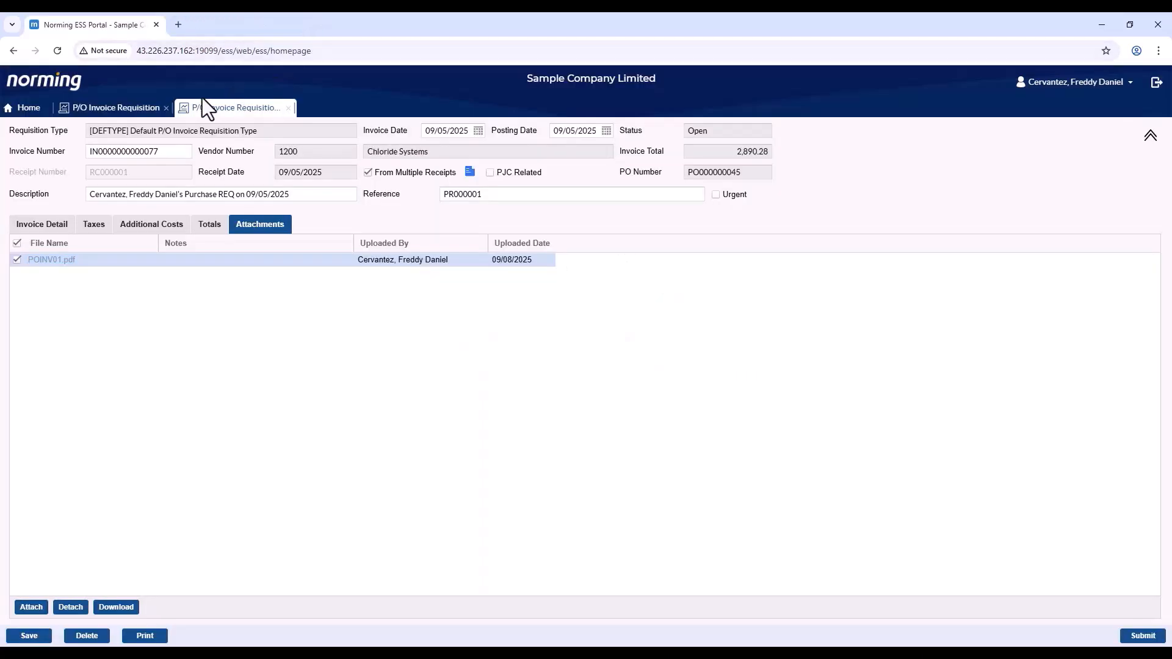
# Set the Desktop Screen line's unit cost to 320 and submit the invoice requisition, continuing past the warning.
pyautogui.click(42, 224)
pyautogui.click(667, 289)
pyautogui.click(668, 289)
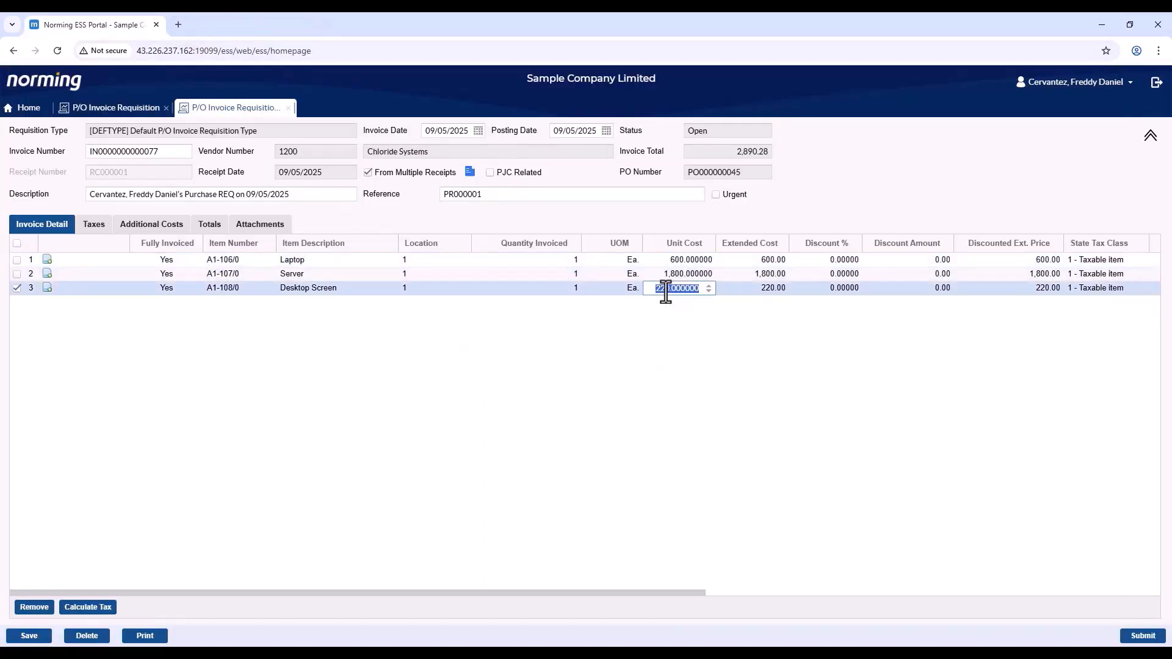
pyautogui.click(665, 291)
pyautogui.moveTo(662, 292); pyautogui.dragTo(653, 291)
pyautogui.write('3')
pyautogui.click(669, 366)
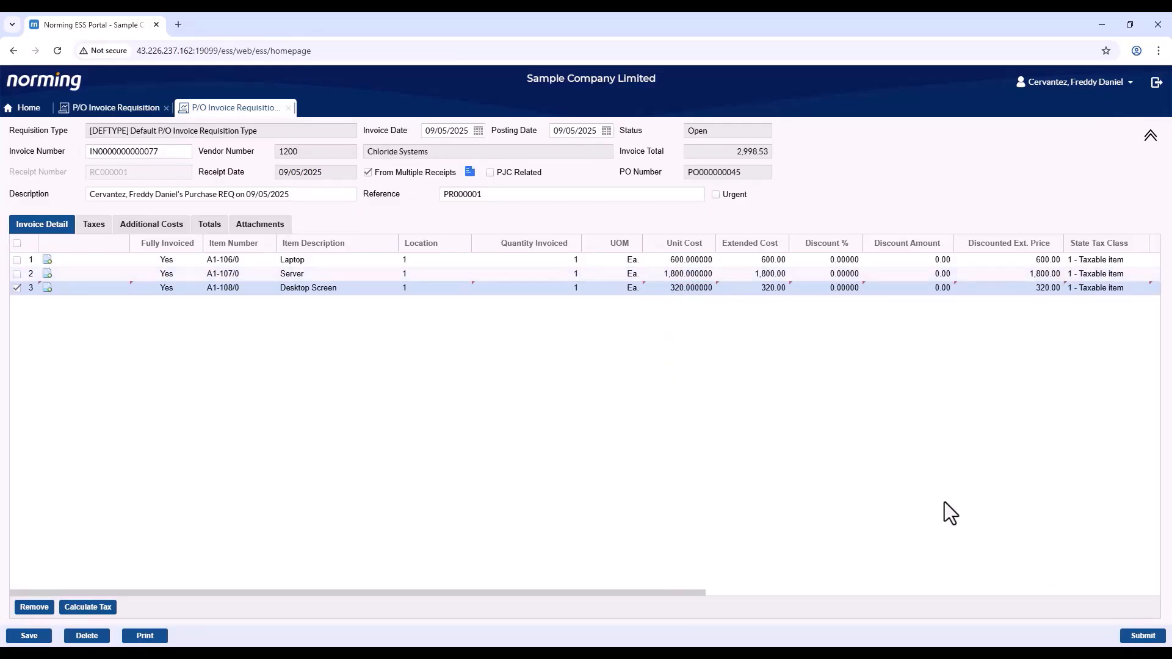
pyautogui.click(1145, 637)
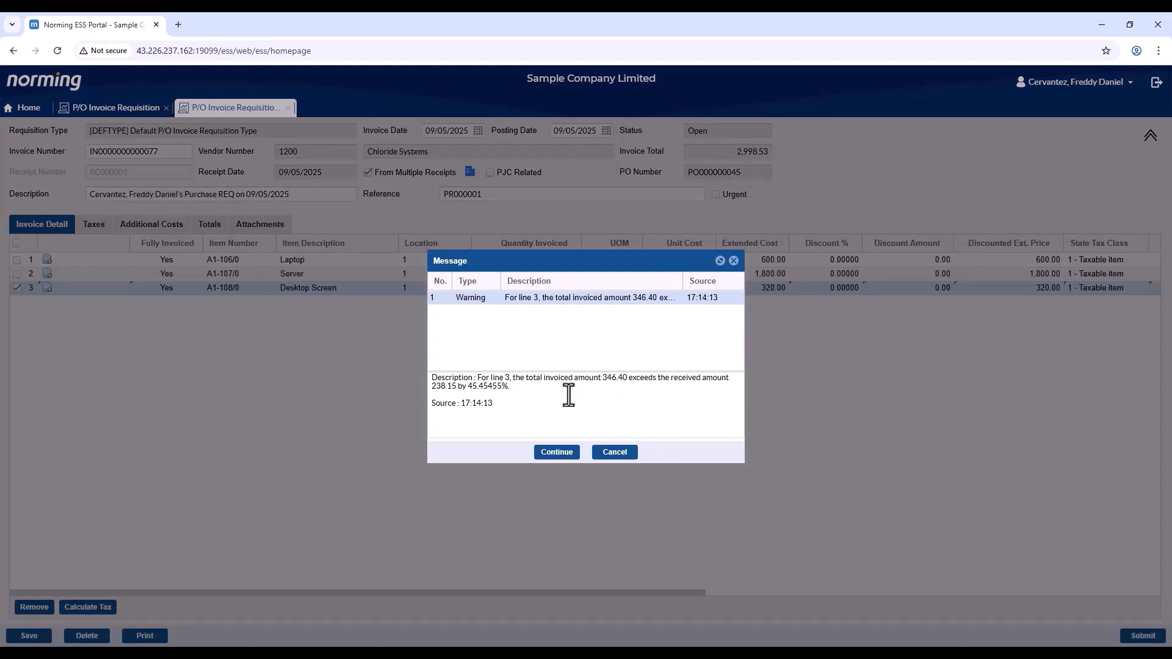
pyautogui.click(549, 452)
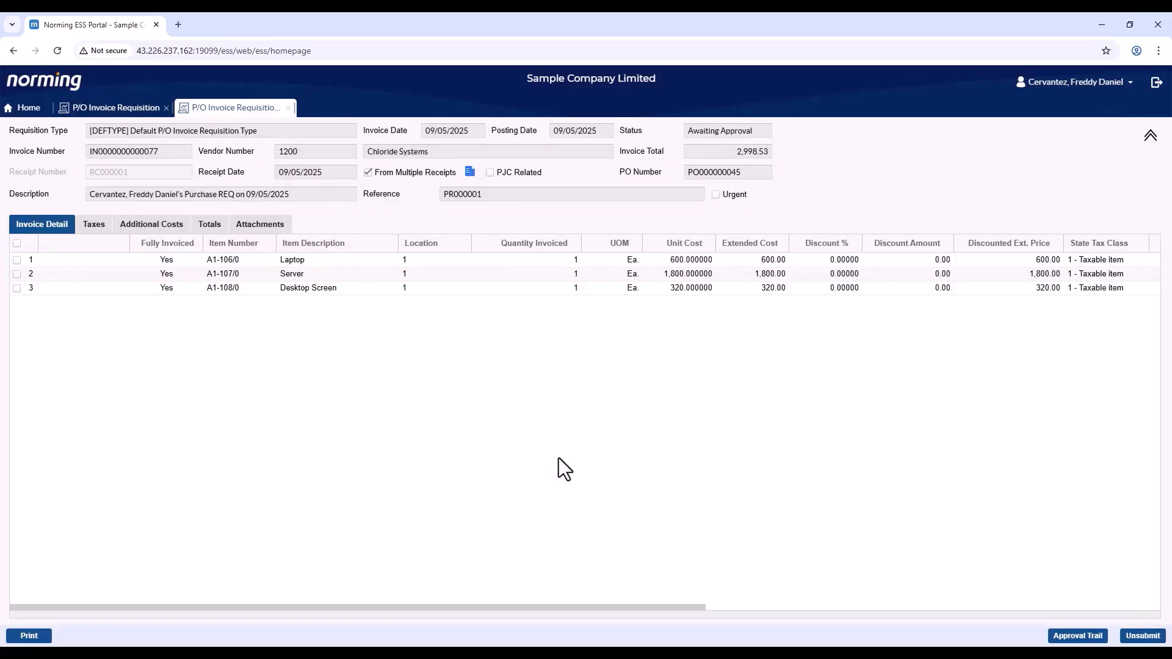
# View the submitted invoice requisition's approval trail and its full approval path diagram.
pyautogui.click(1051, 636)
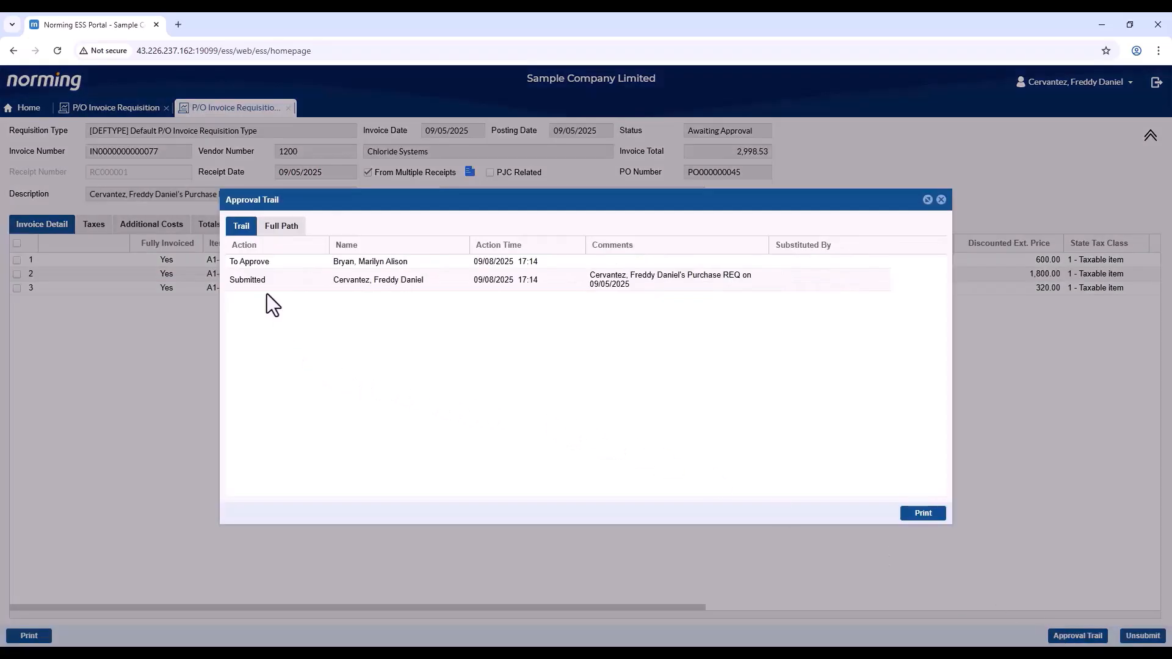
pyautogui.click(282, 231)
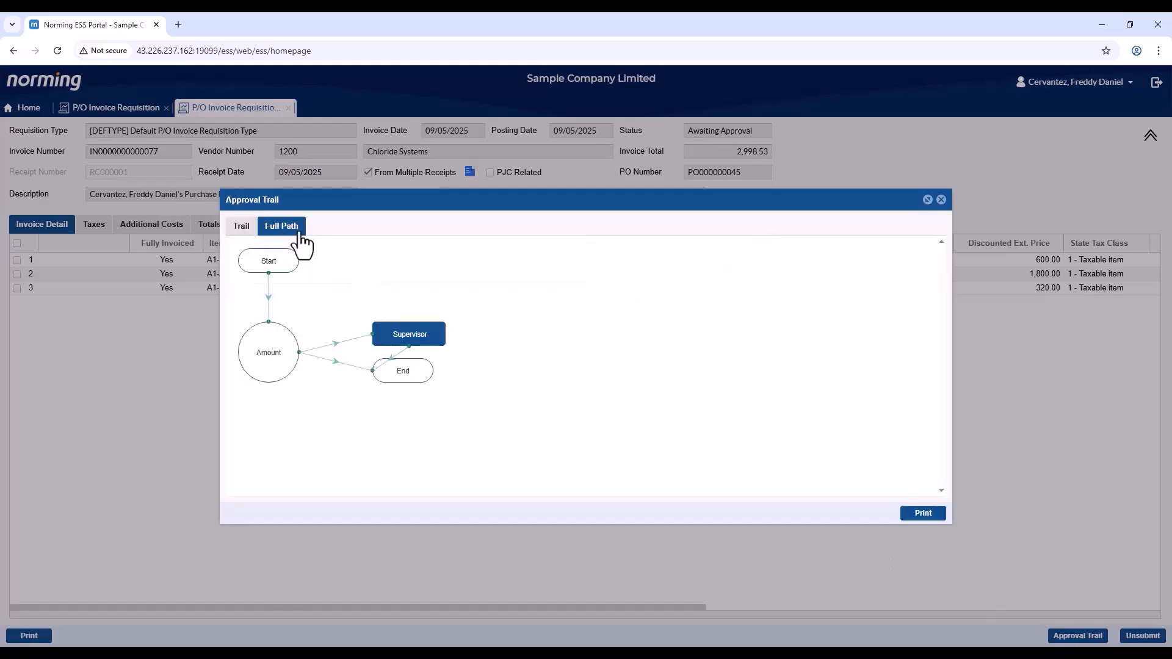
pyautogui.moveTo(288, 361)
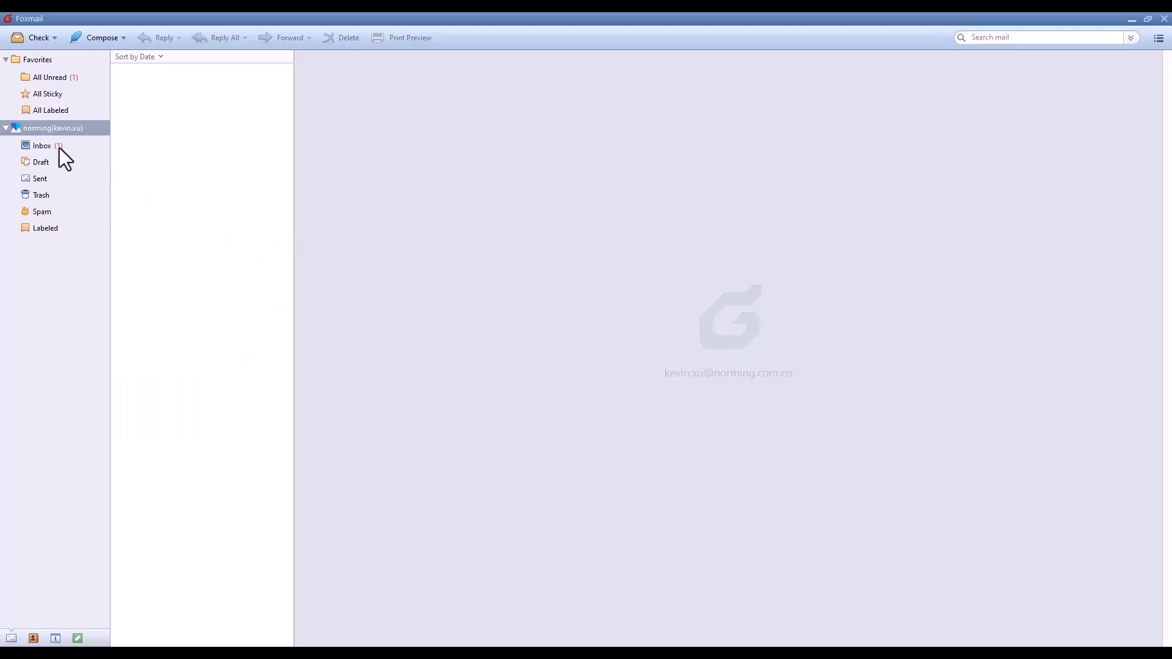
# Switch to Foxmail, open the PO Invoice Approval email in the inbox, and sign in to the RM Employee Portal as FINMGR.
pyautogui.click(60, 147)
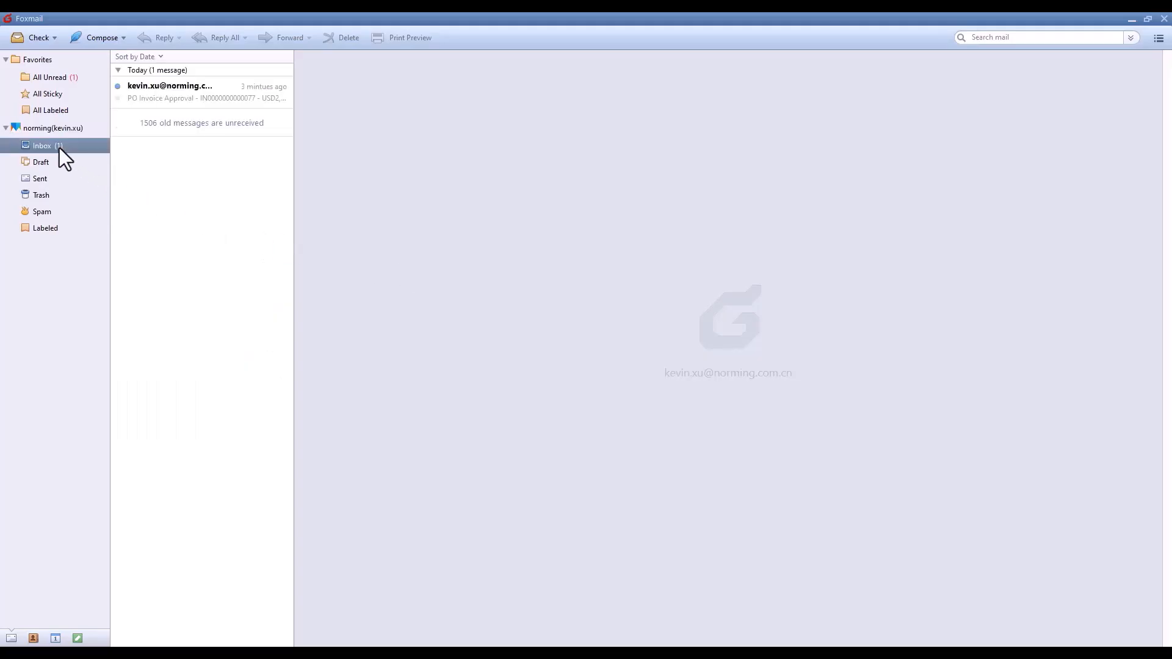
pyautogui.click(237, 99)
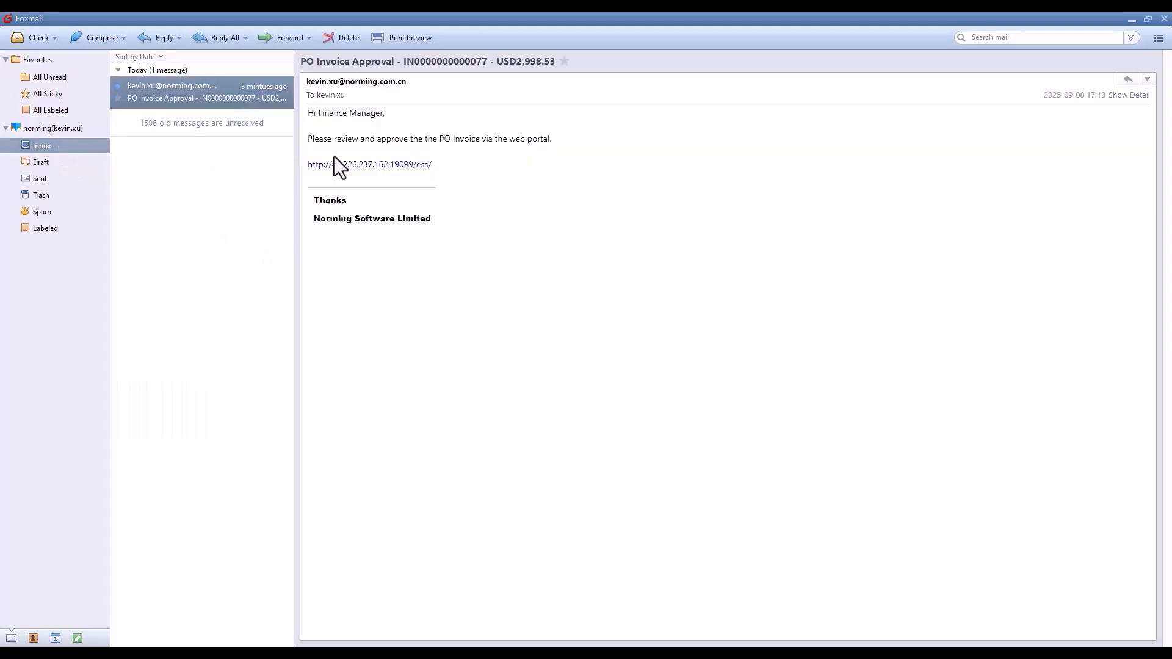
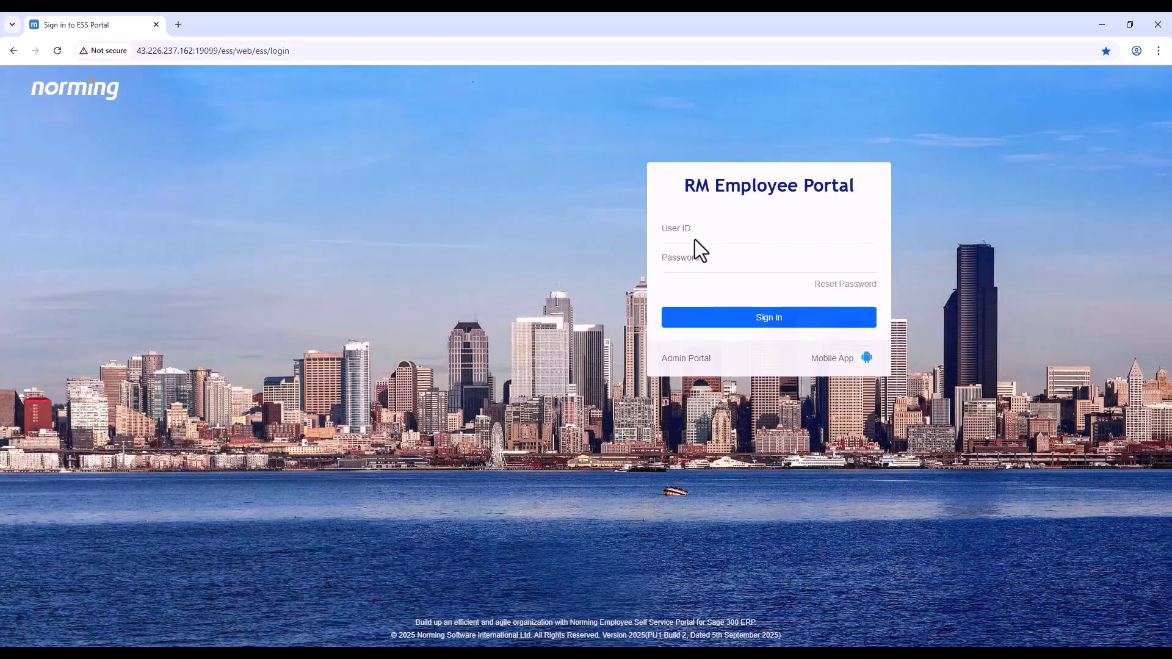
pyautogui.write('FINMGR')
pyautogui.click(667, 323)
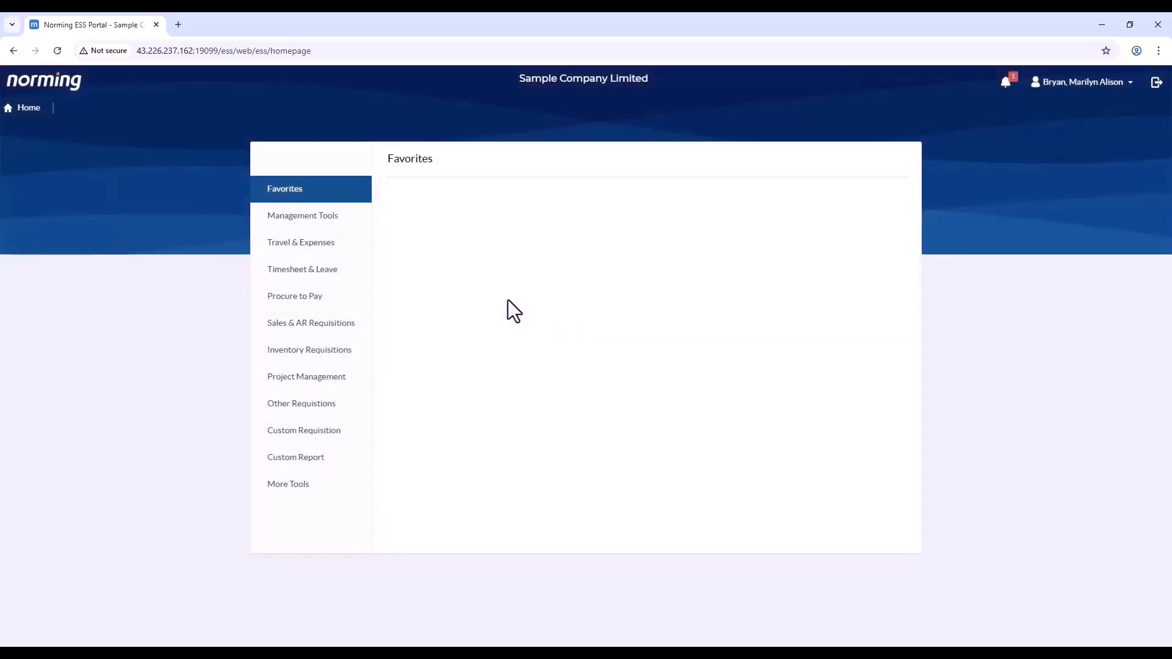
# Open the Chloride Systems P/O invoice requisition from the manager's To Approve List.
pyautogui.click(345, 226)
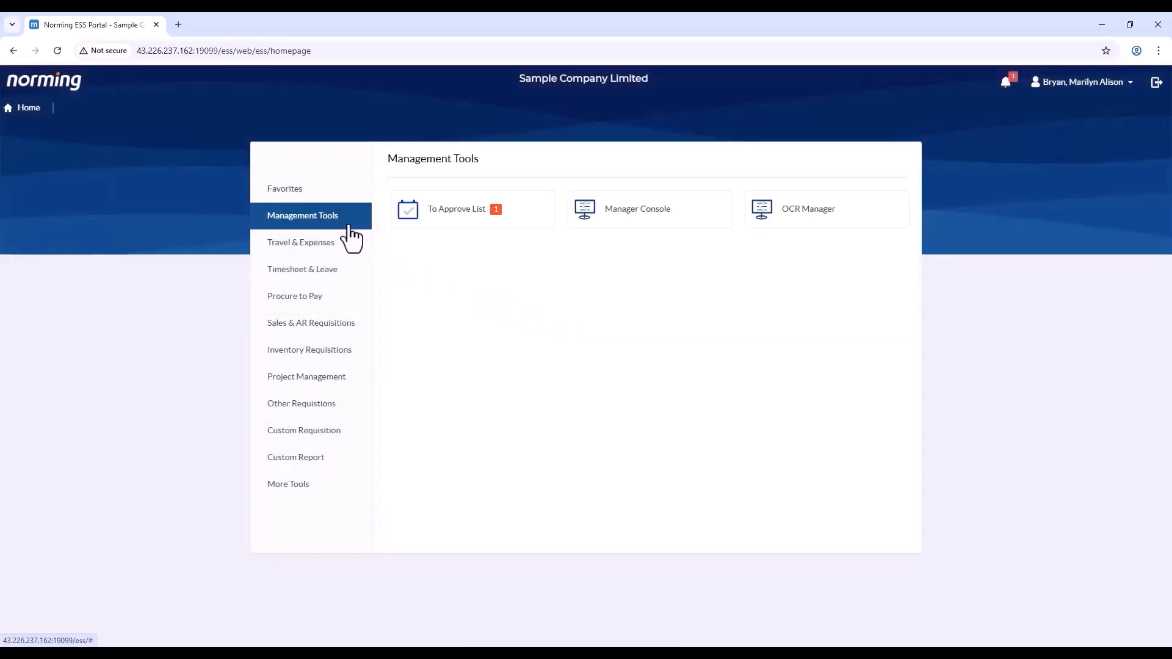
pyautogui.click(470, 220)
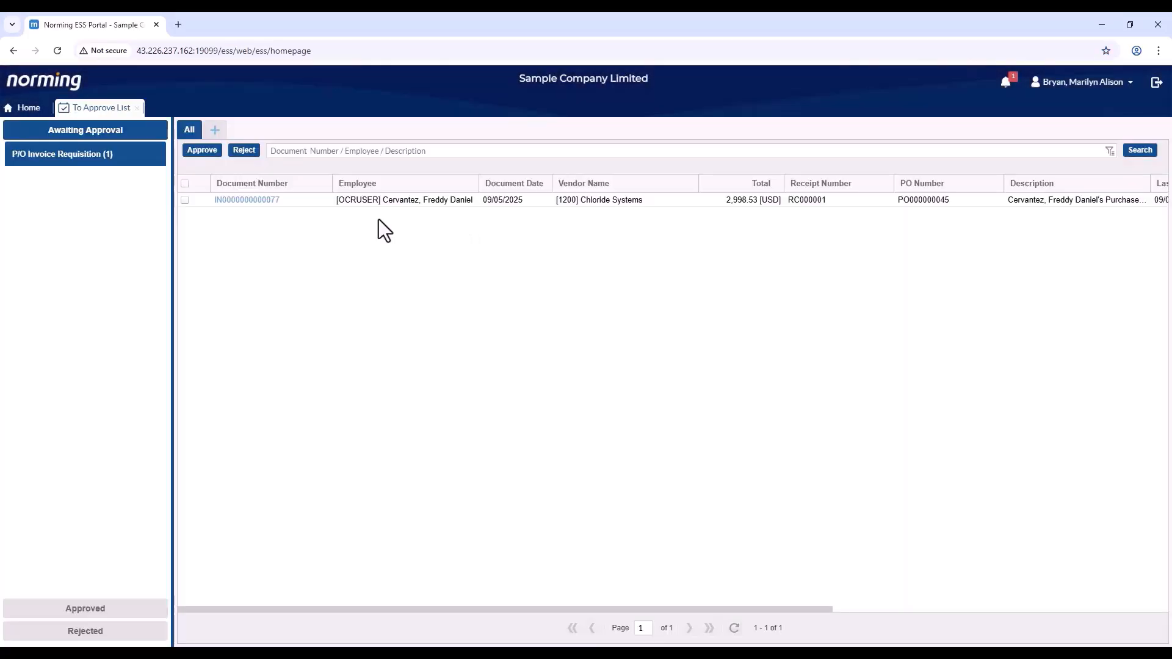
pyautogui.click(269, 202)
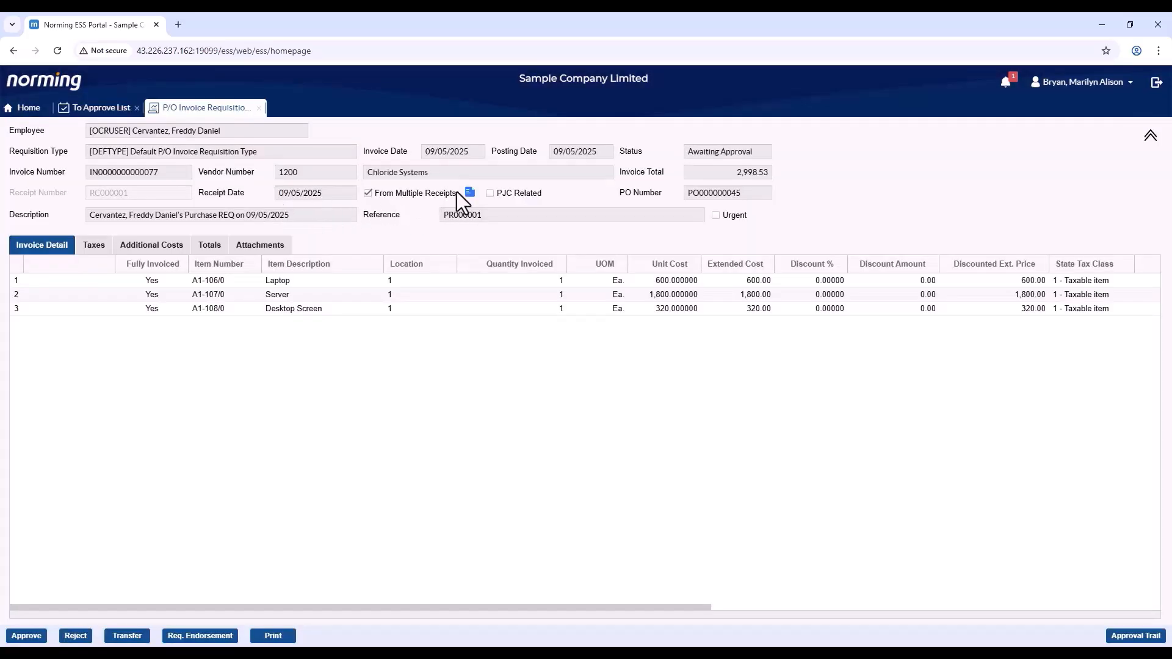
# Review the invoice requisition's linked receipts and its attachments, and return to the invoice detail lines.
pyautogui.click(469, 193)
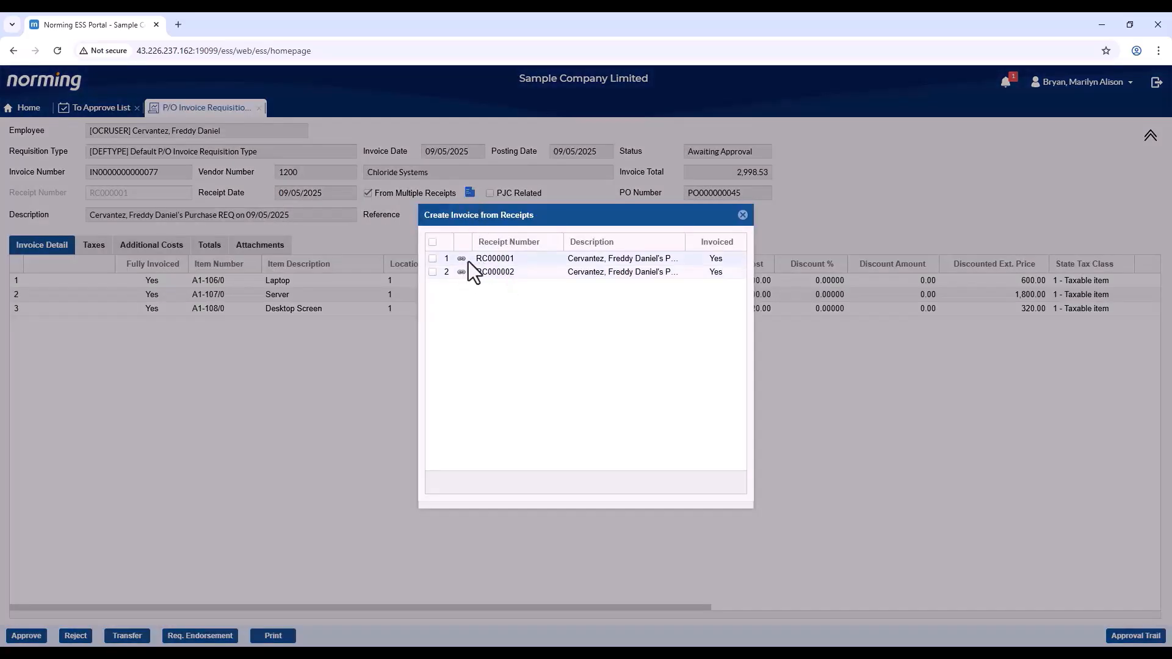
pyautogui.click(743, 218)
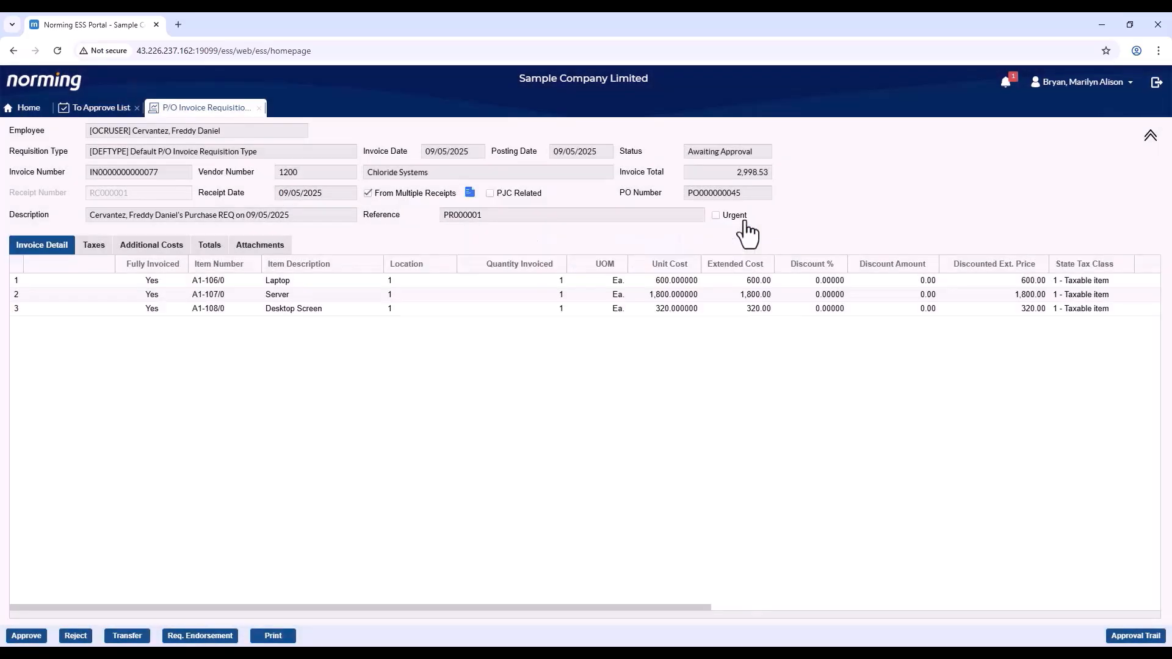
pyautogui.click(285, 246)
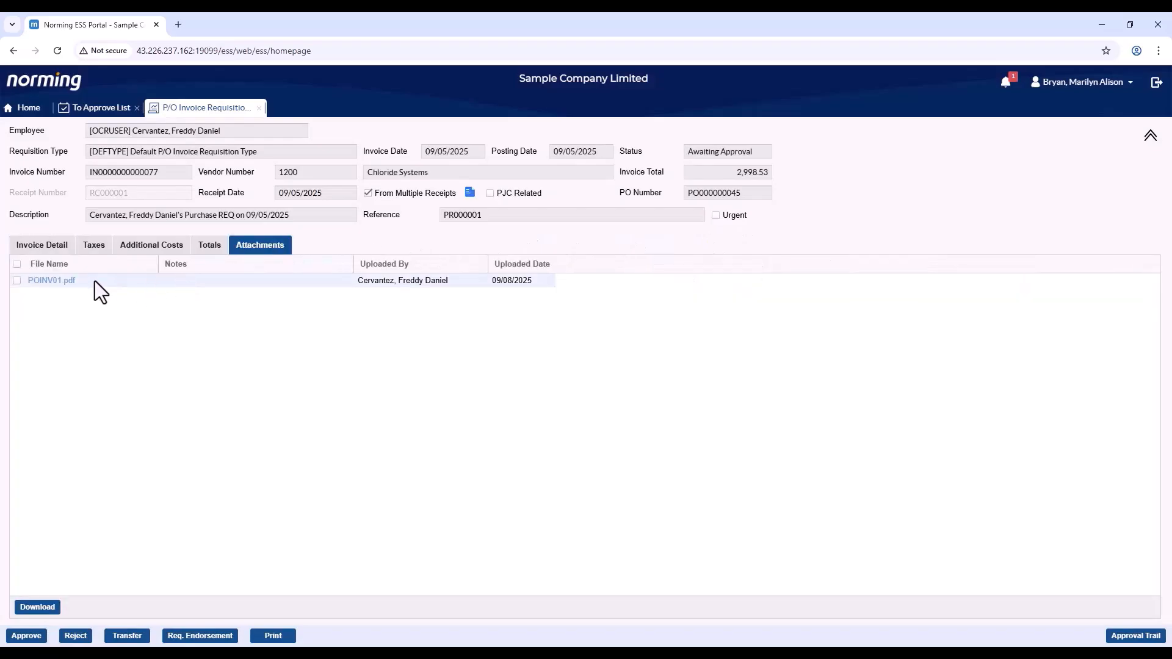
pyautogui.click(48, 246)
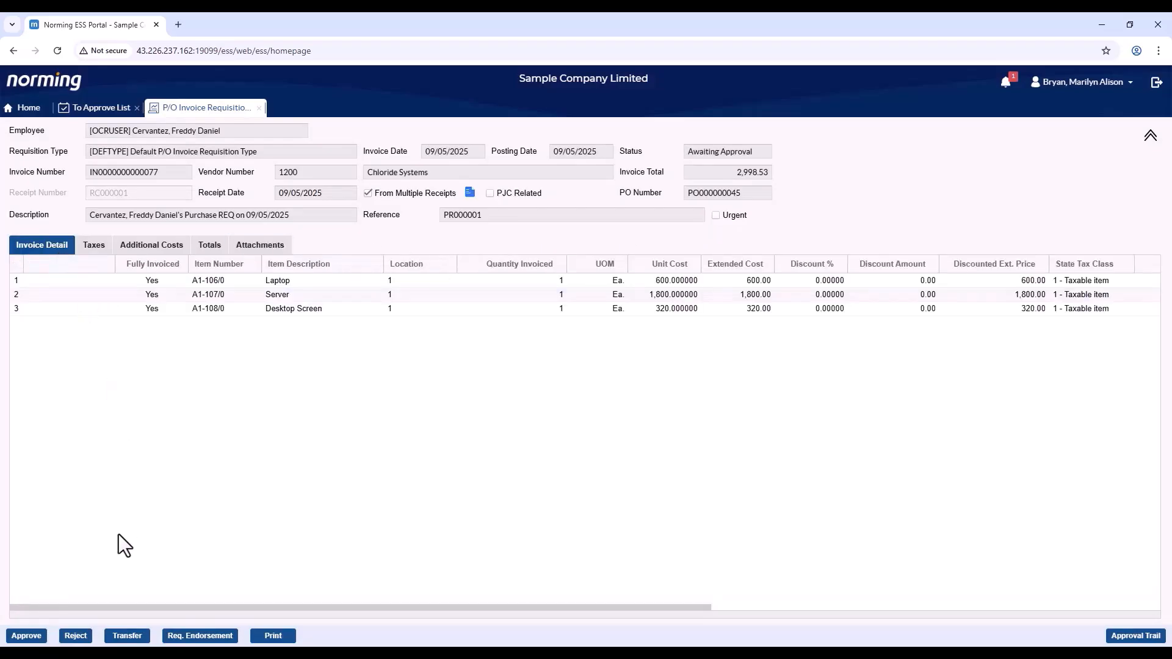
# Look through the employees the requisition can be transferred to, and close the transfer dialog without choosing one.
pyautogui.click(115, 640)
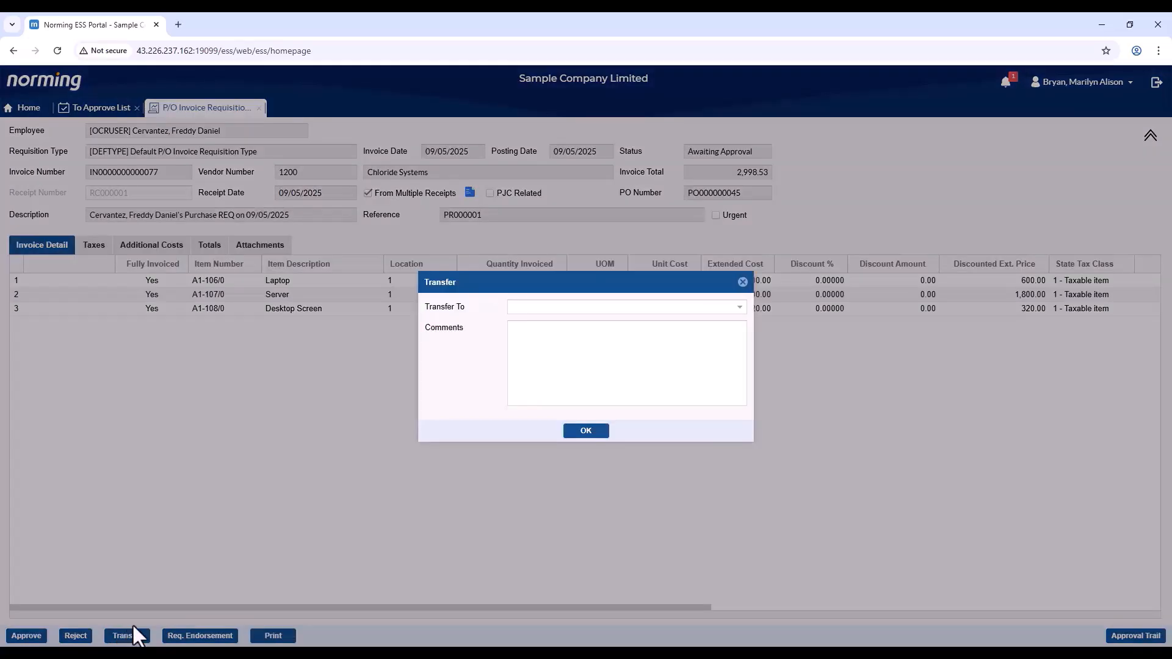
pyautogui.click(739, 308)
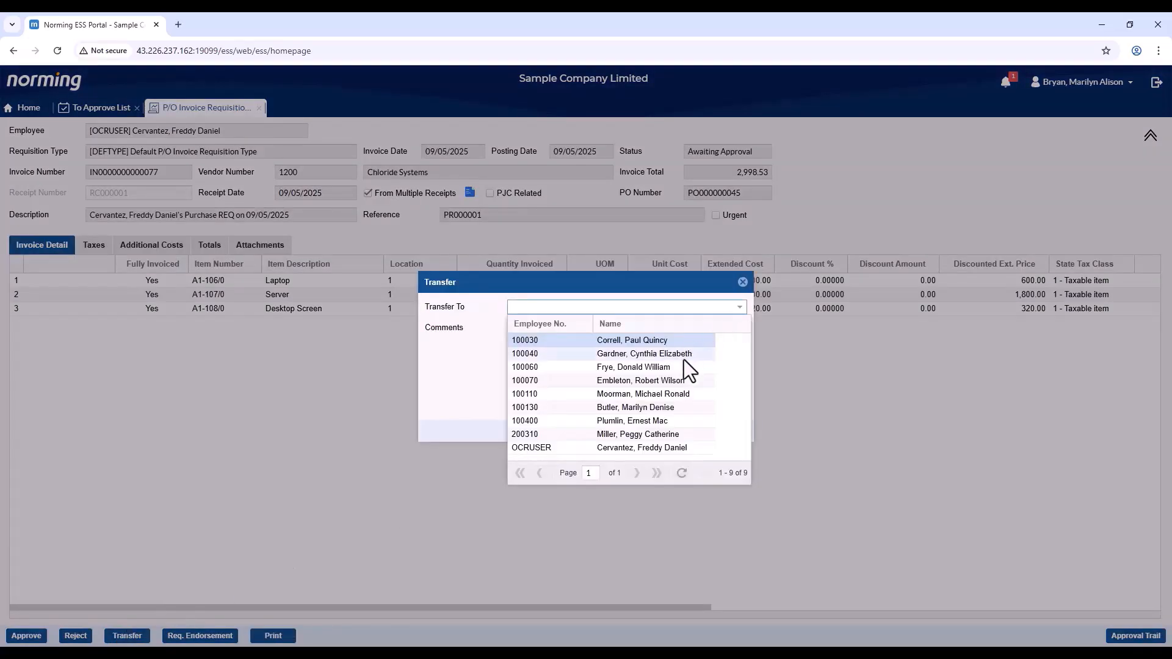
pyautogui.click(742, 282)
# Approve the invoice requisition with the comment "approved", continuing past the warning.
pyautogui.click(26, 636)
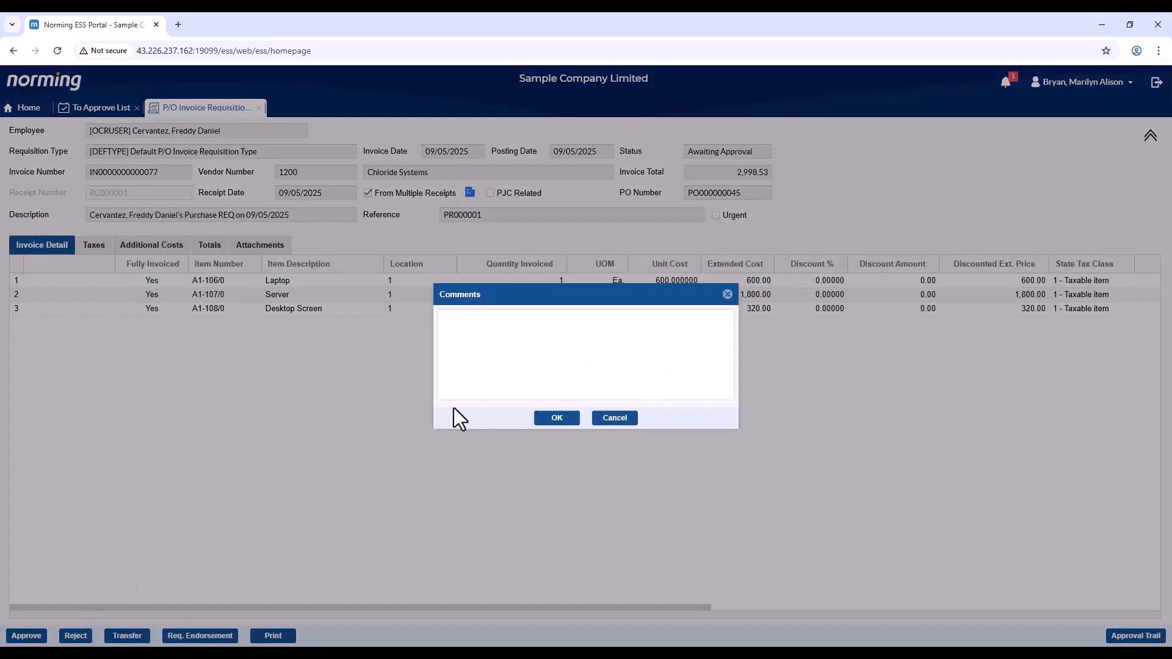
pyautogui.write('approved')
pyautogui.click(558, 419)
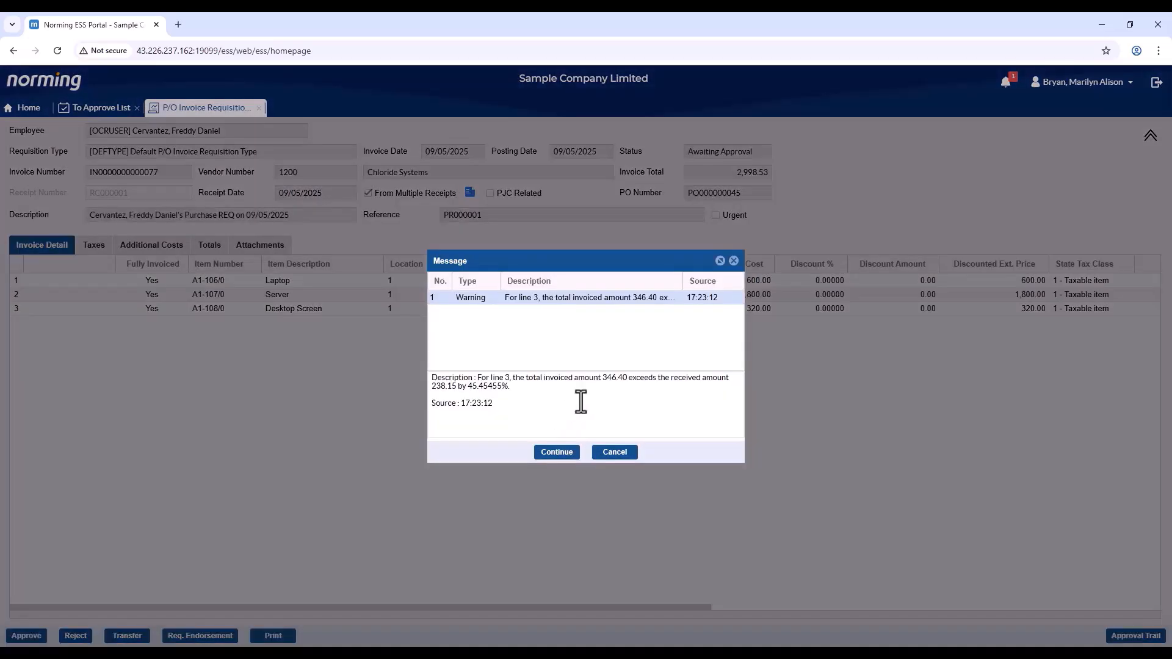
pyautogui.click(560, 453)
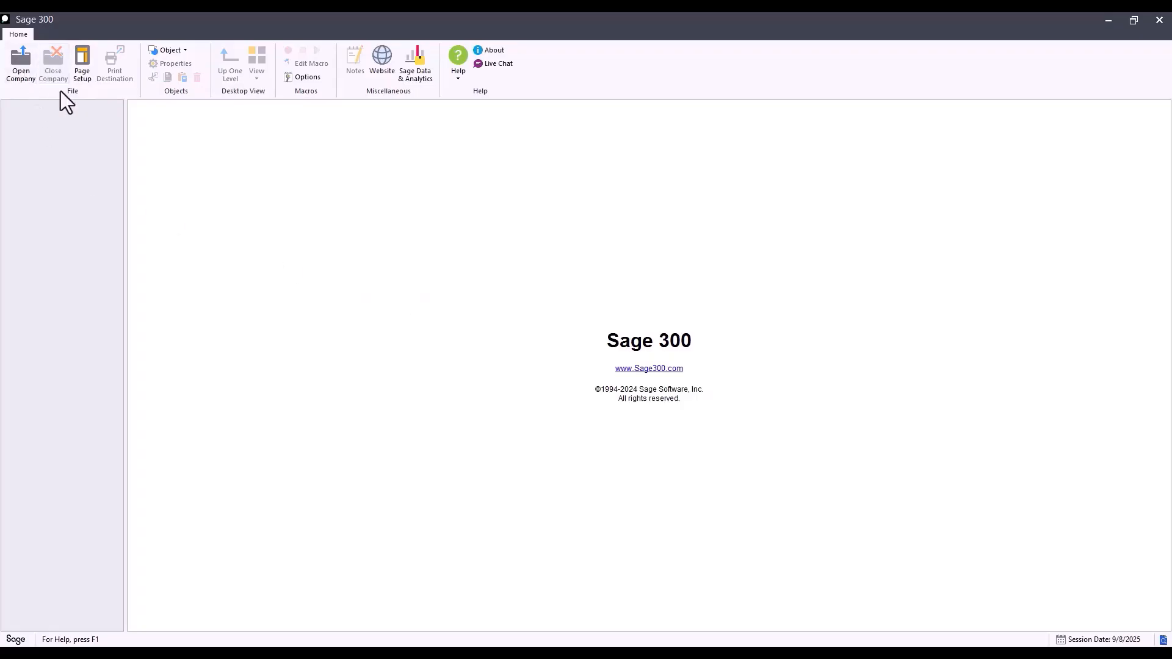
# Switch to Sage 300 and open Sample Company Limited as ADMIN, entering the account password.
pyautogui.click(536, 330)
pyautogui.write('**')
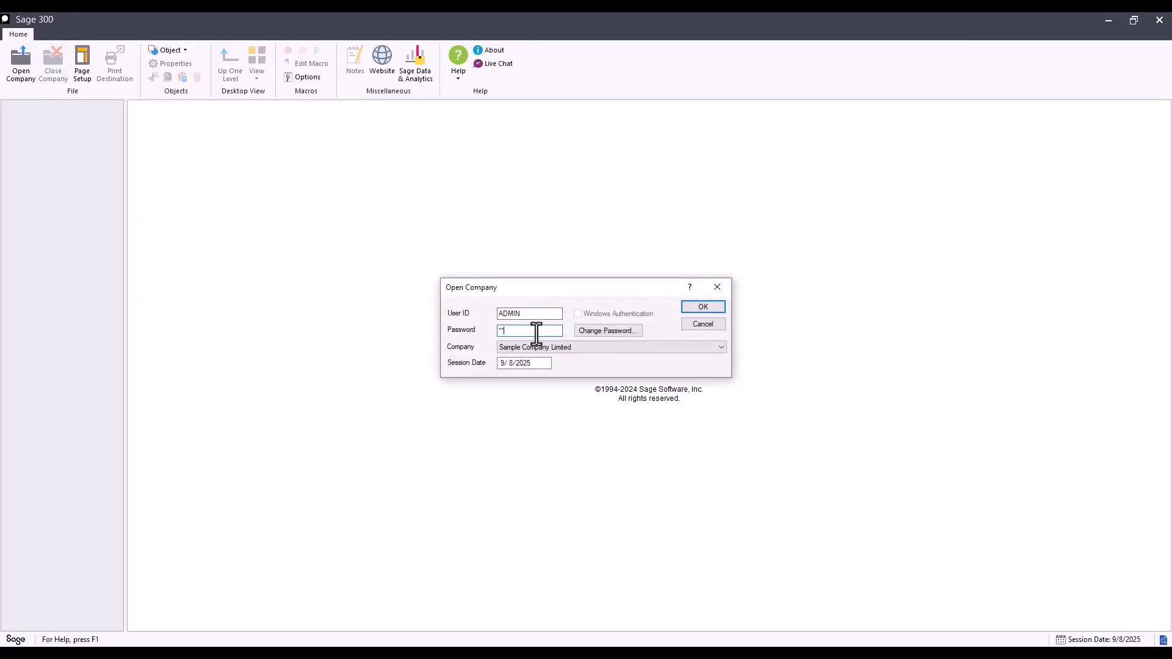
pyautogui.write('******')
pyautogui.press('Return')
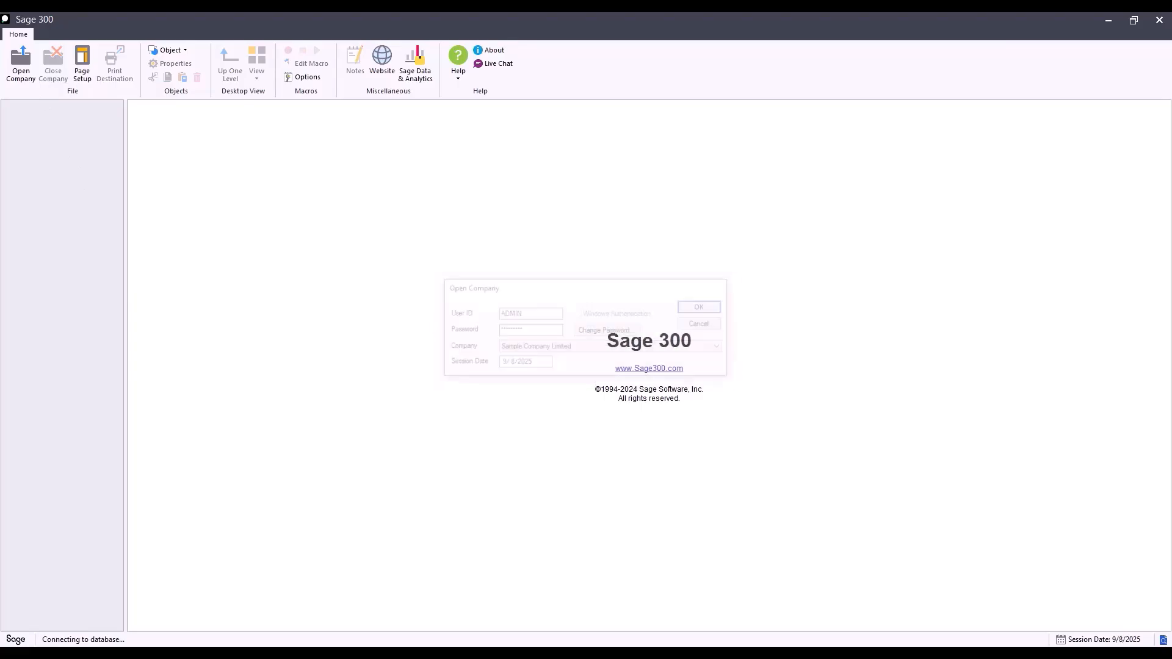
# Open the Chloride Systems requisition from the P/O Invoice Requisition List under Resource Manager's Procure to Pay.
pyautogui.doubleClick(81, 259)
pyautogui.doubleClick(72, 415)
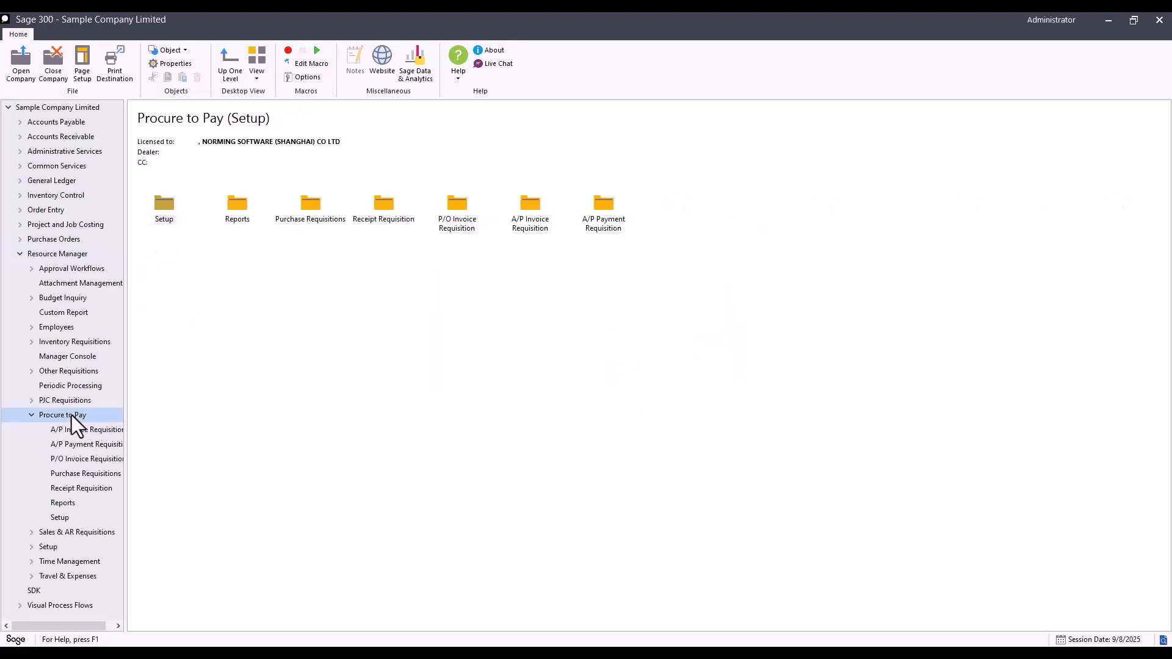
pyautogui.click(72, 457)
pyautogui.doubleClick(173, 224)
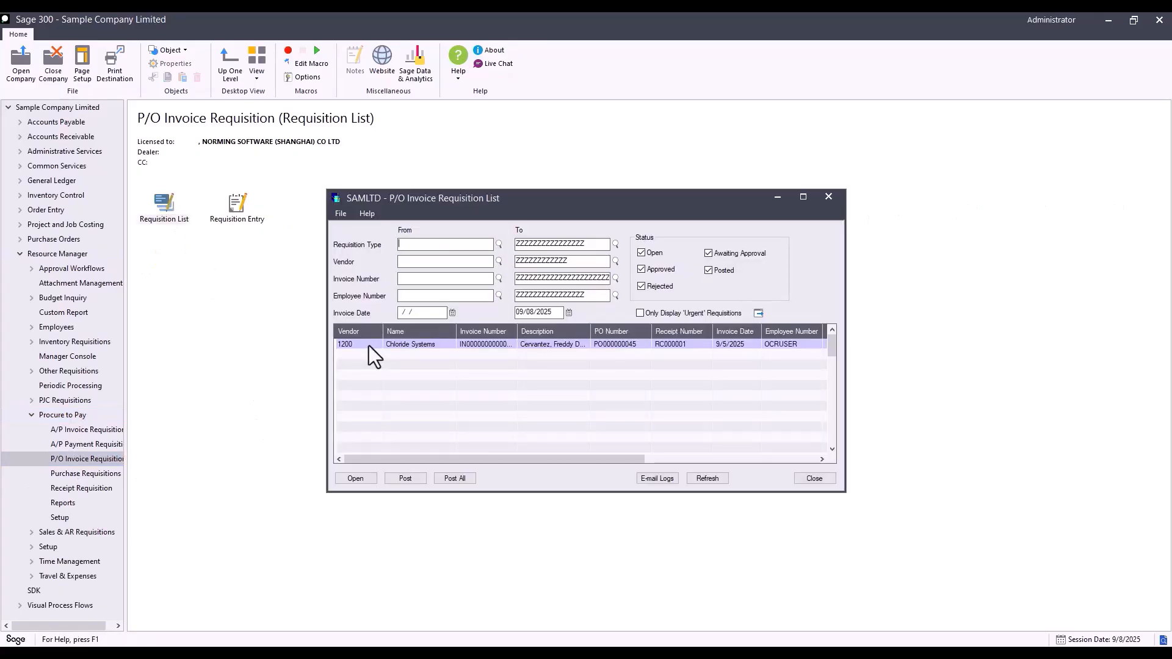
pyautogui.click(368, 345)
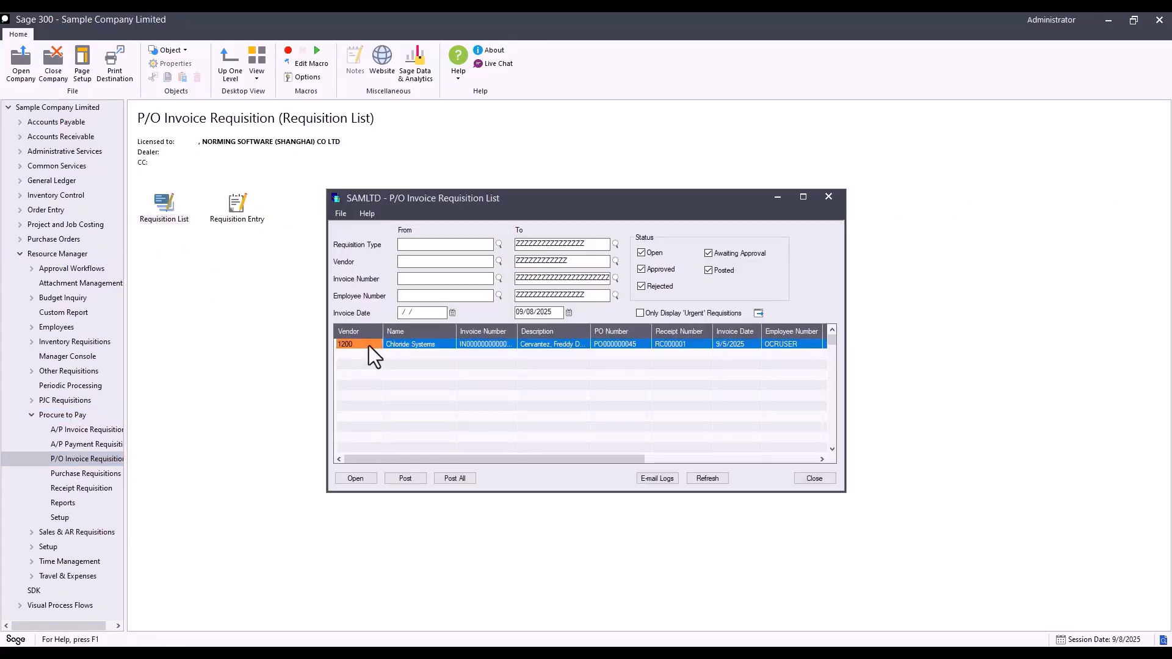
pyautogui.doubleClick(479, 346)
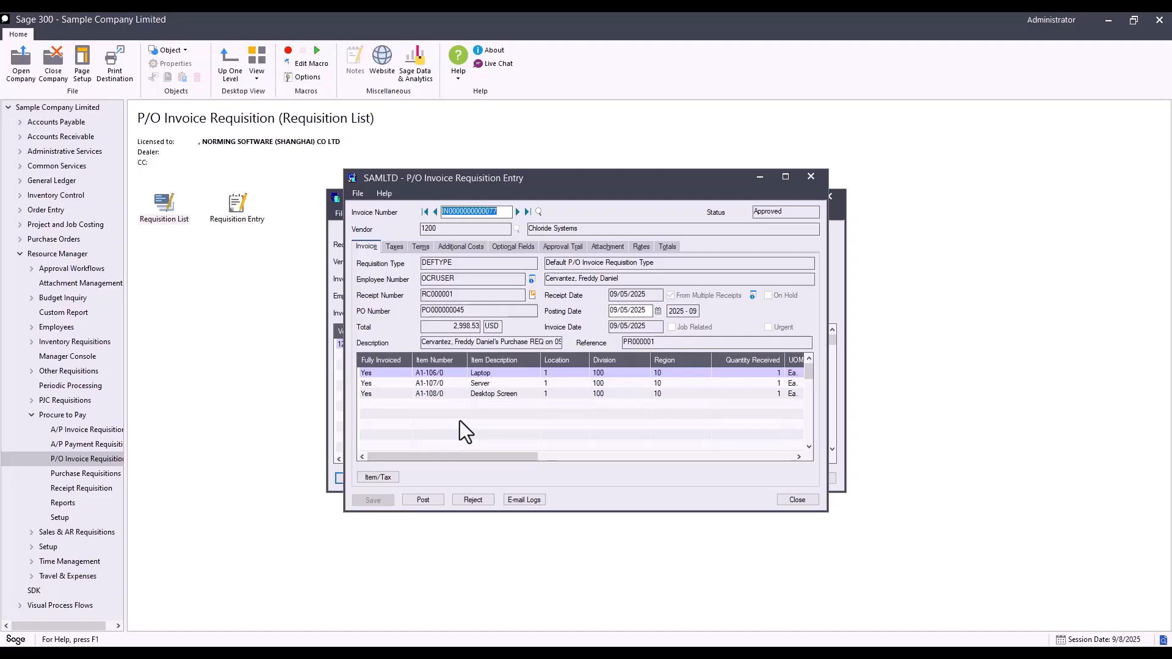
# Review the requisition's taxes, terms, additional costs, optional fields, approval trail, attachment, rates and totals.
pyautogui.click(401, 248)
pyautogui.click(427, 250)
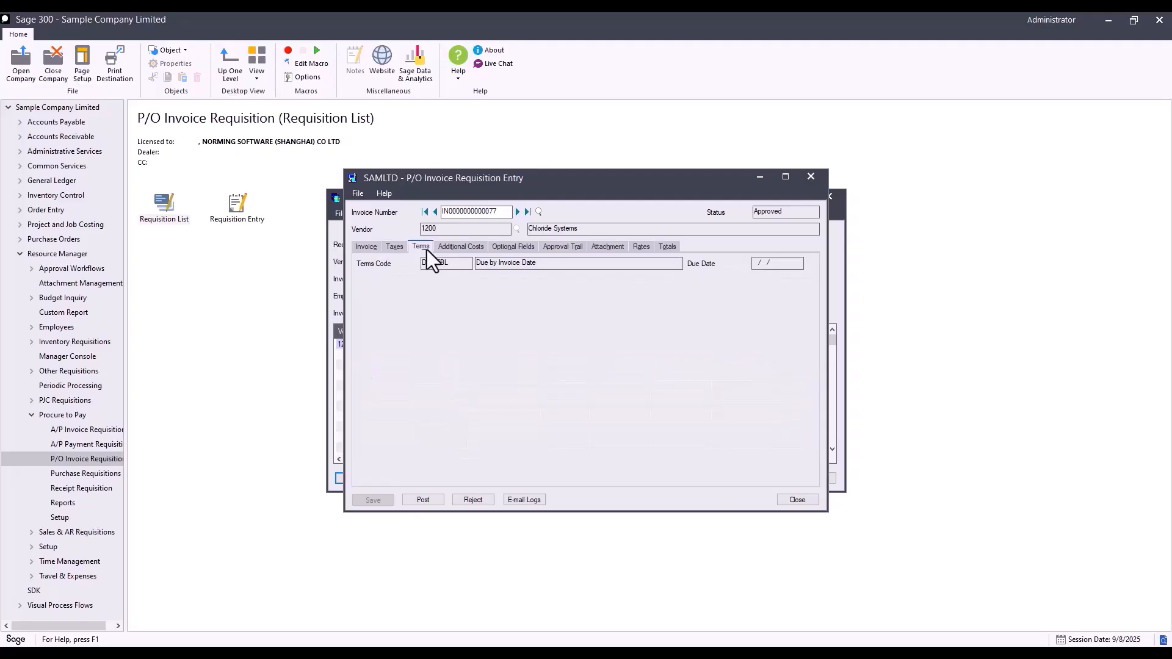
pyautogui.click(453, 250)
pyautogui.click(507, 248)
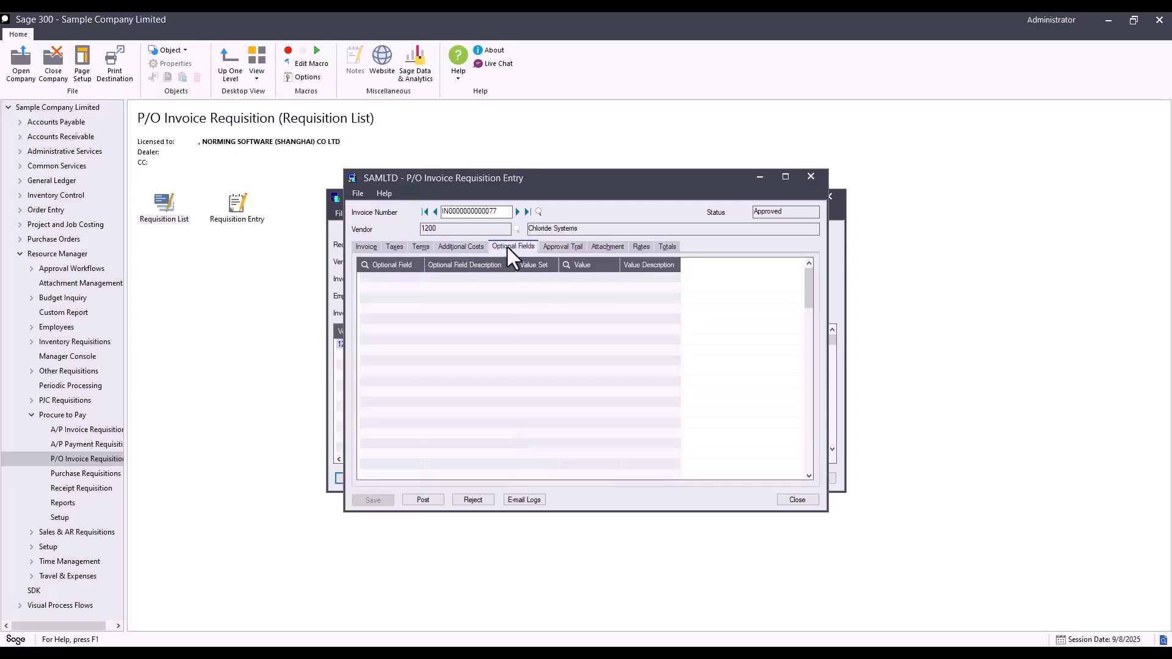
pyautogui.click(549, 246)
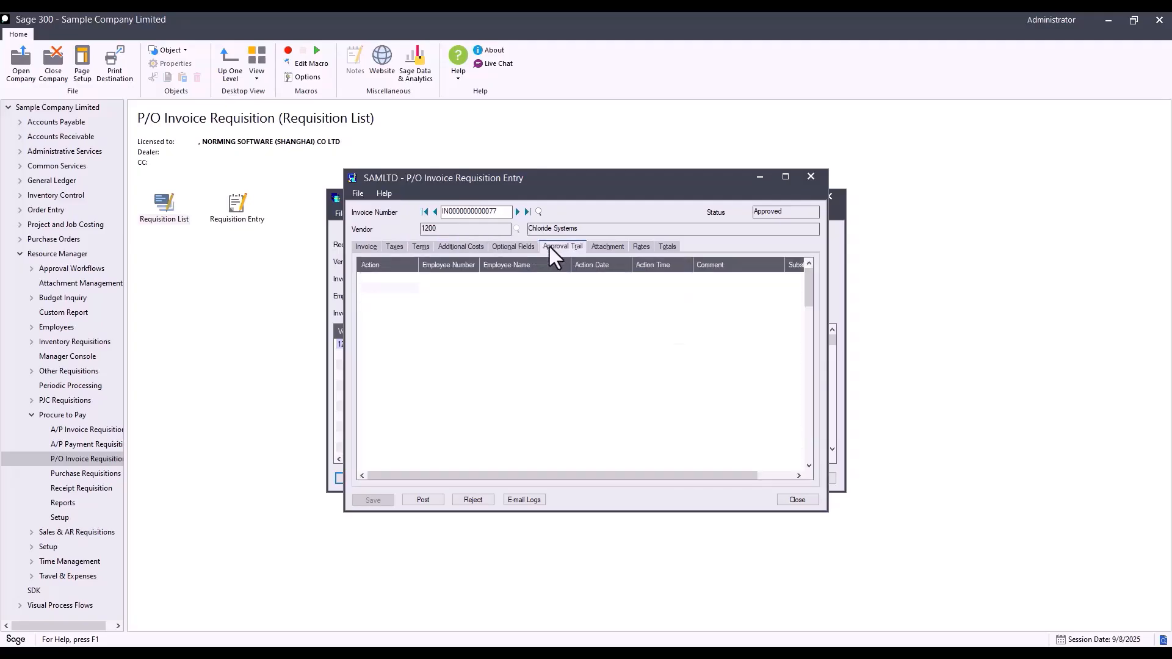
pyautogui.click(604, 245)
pyautogui.click(649, 245)
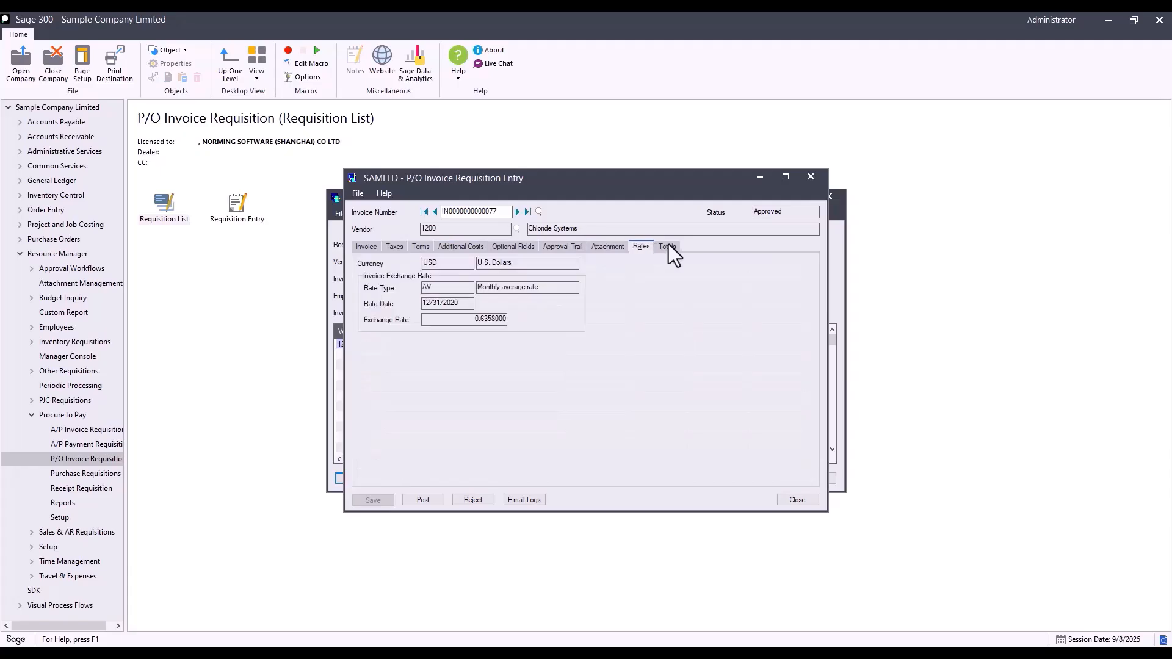
pyautogui.click(669, 245)
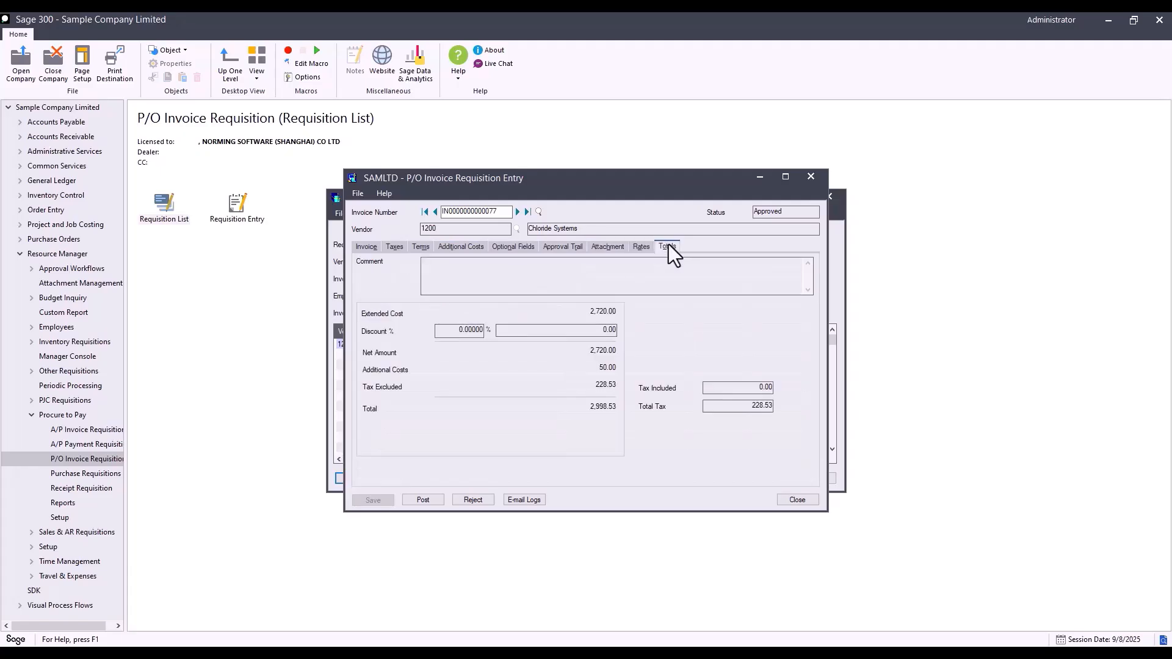
# Post the approved P/O invoice requisition and dismiss the posting message.
pyautogui.click(423, 498)
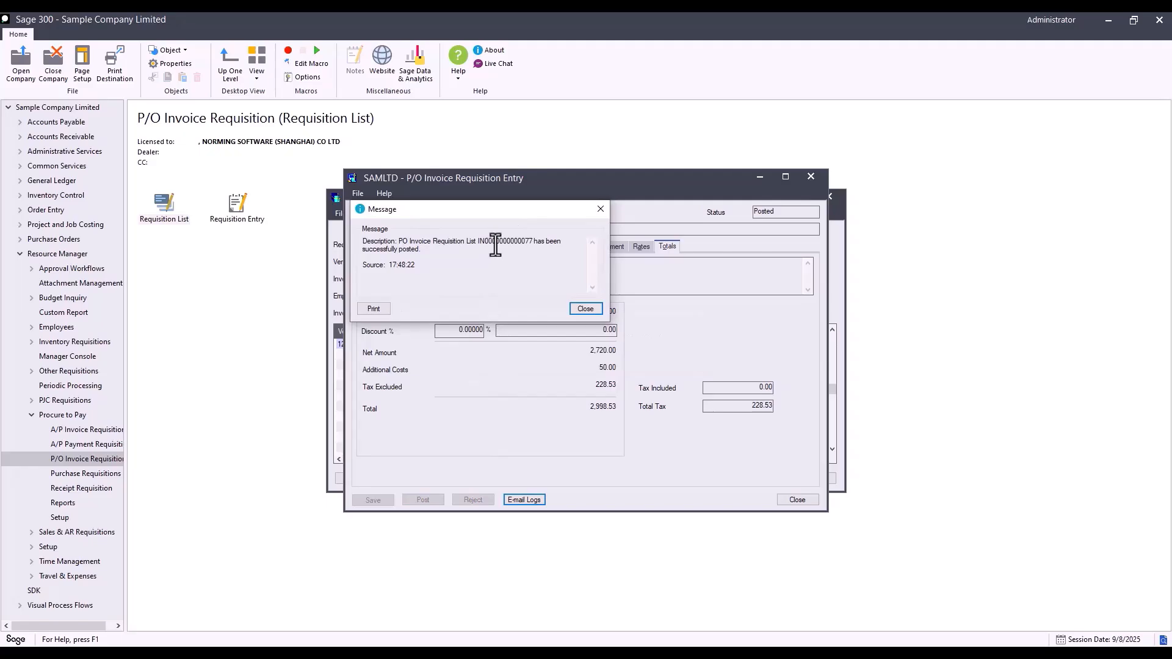
pyautogui.click(583, 306)
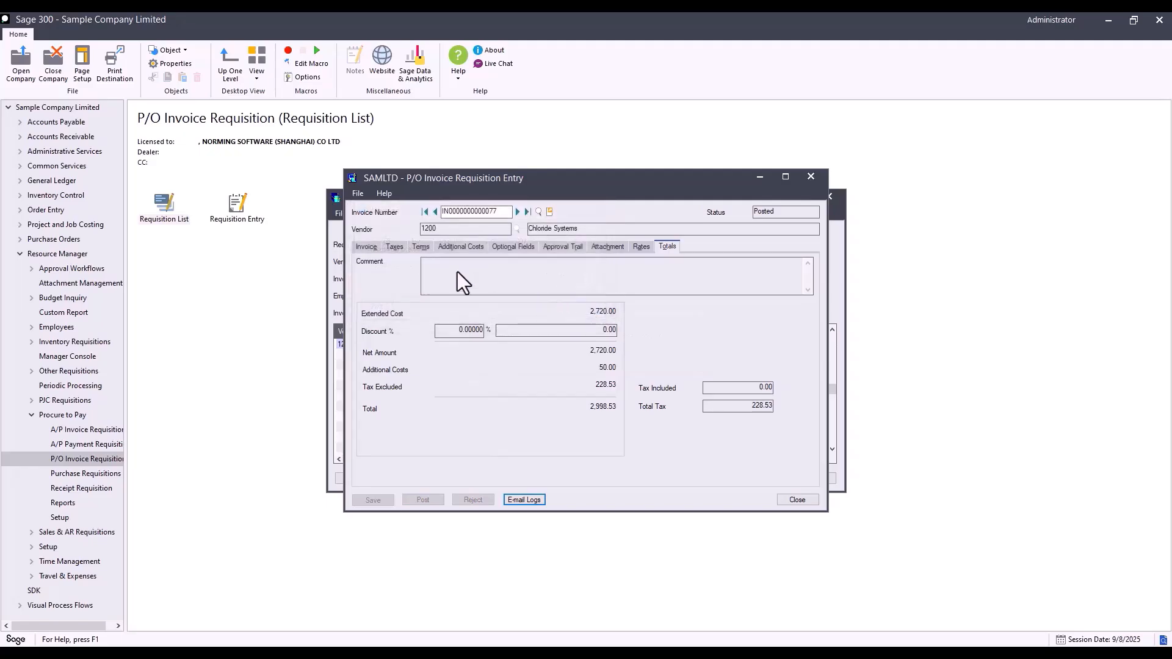
# Drill down to the posted P/O invoice, show its linked attachments, and open POINV01.pdf.
pyautogui.click(548, 212)
pyautogui.click(852, 183)
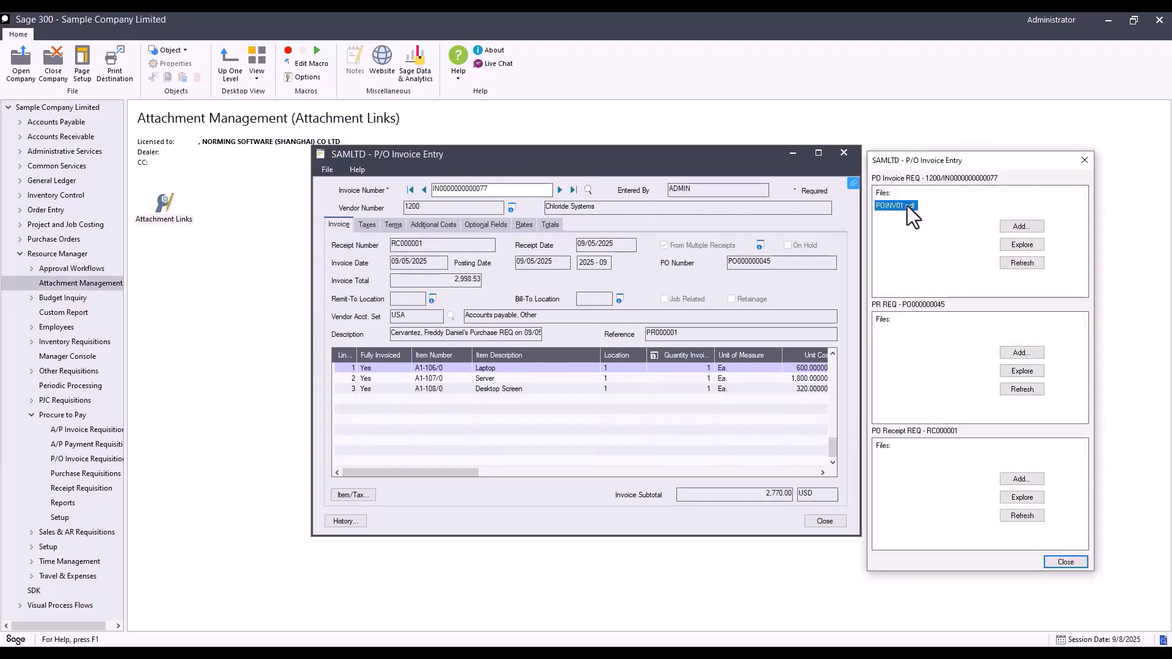
pyautogui.doubleClick(907, 208)
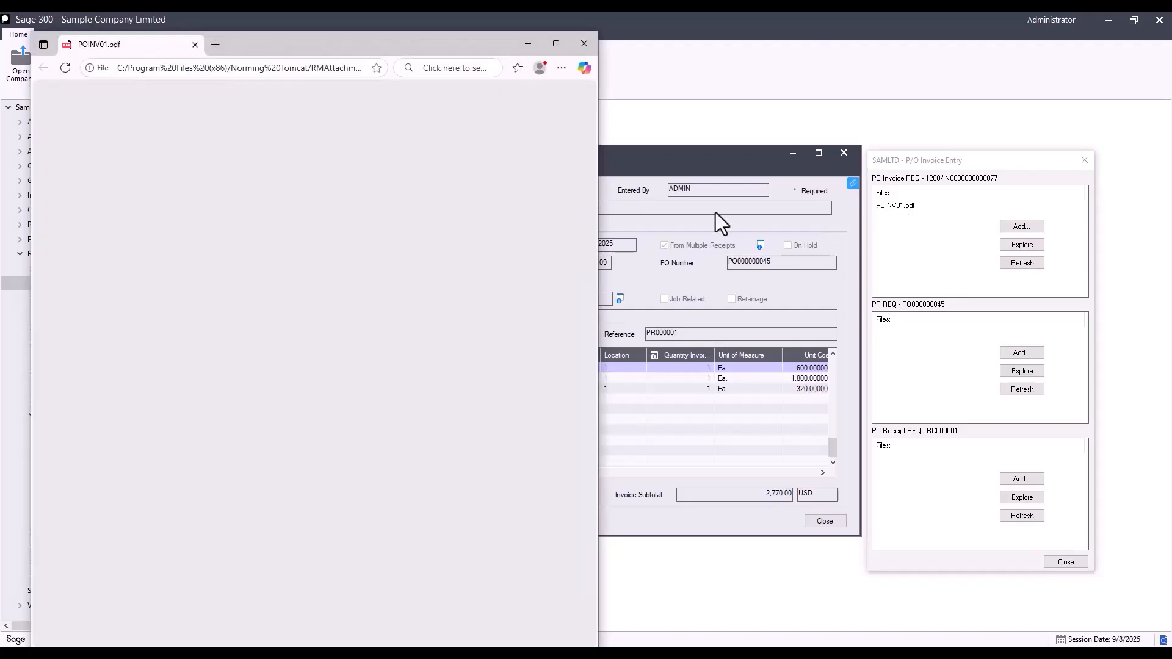